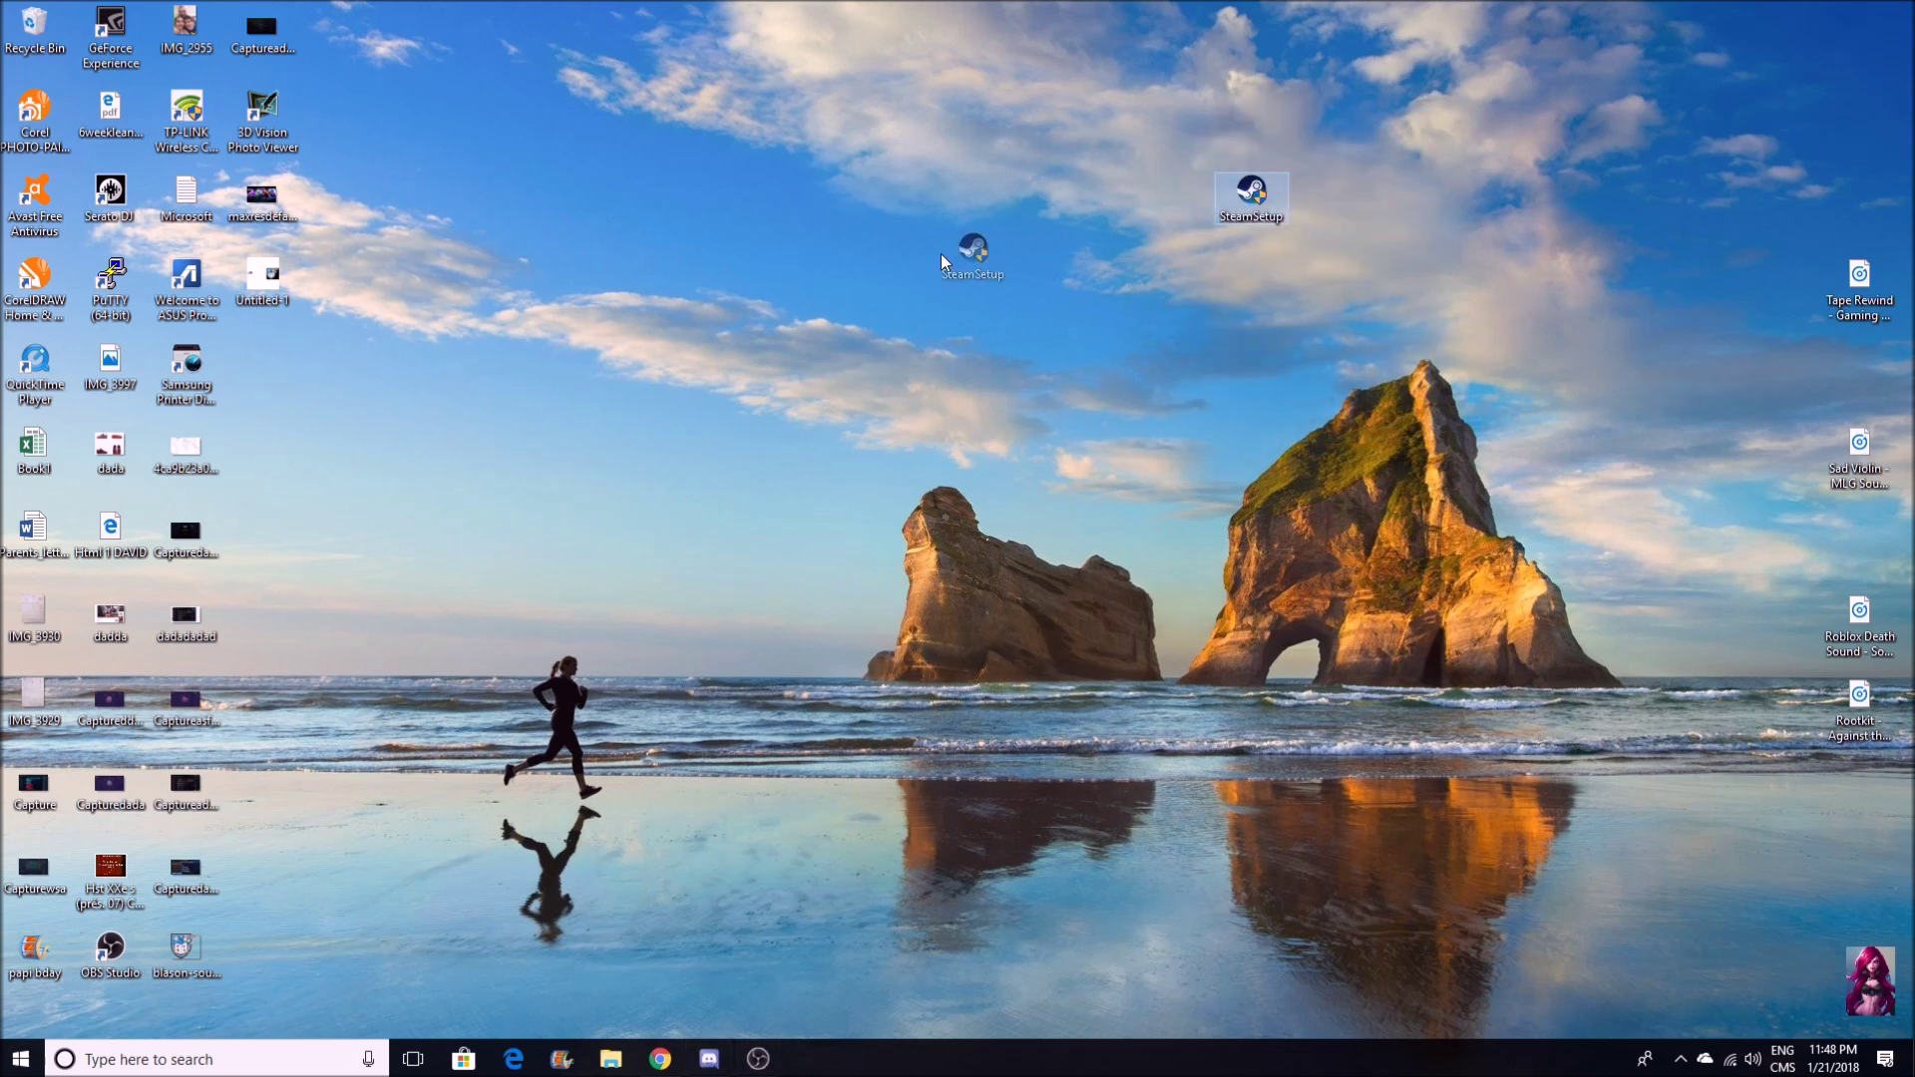
Drag the SteamSetup icon around the desktop, then hide Chrome to clear the desktop.
left_click_drag(941, 254, 922, 444)
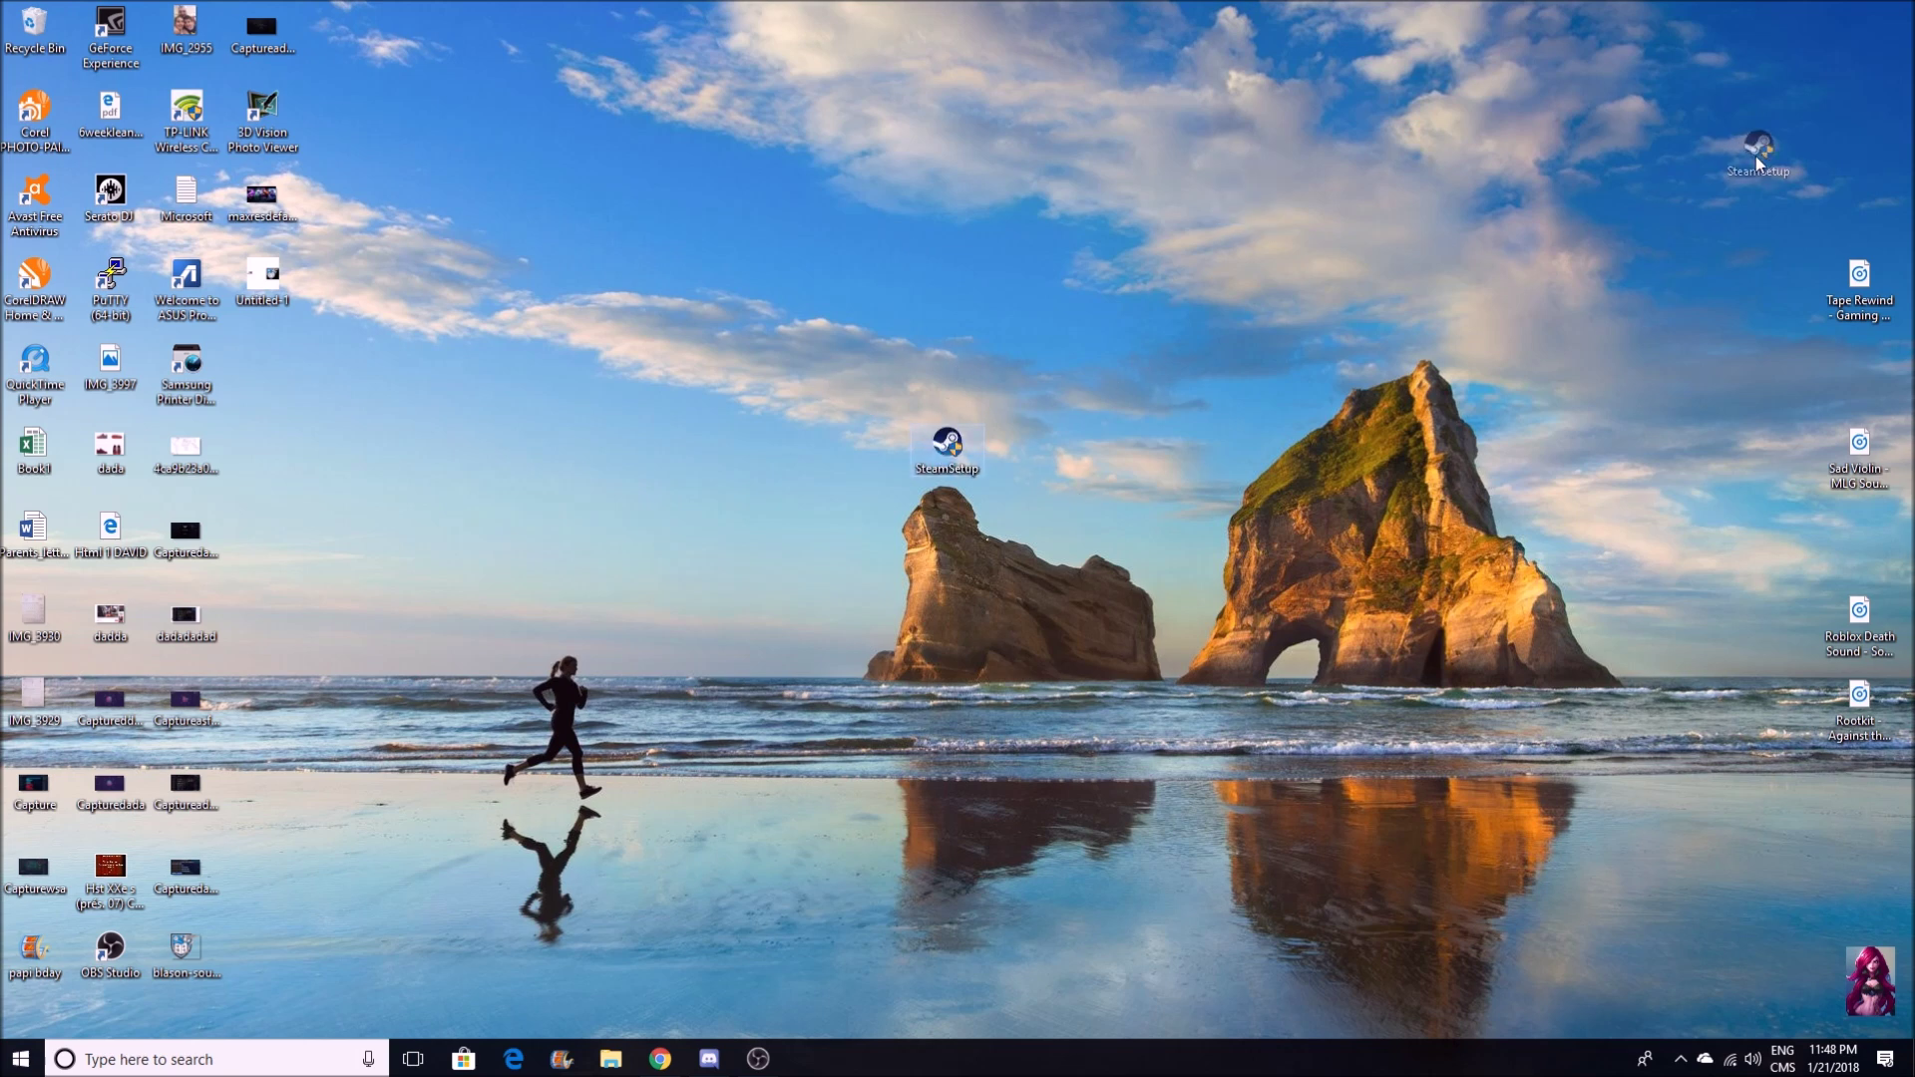
left_click_drag(1755, 157, 1757, 165)
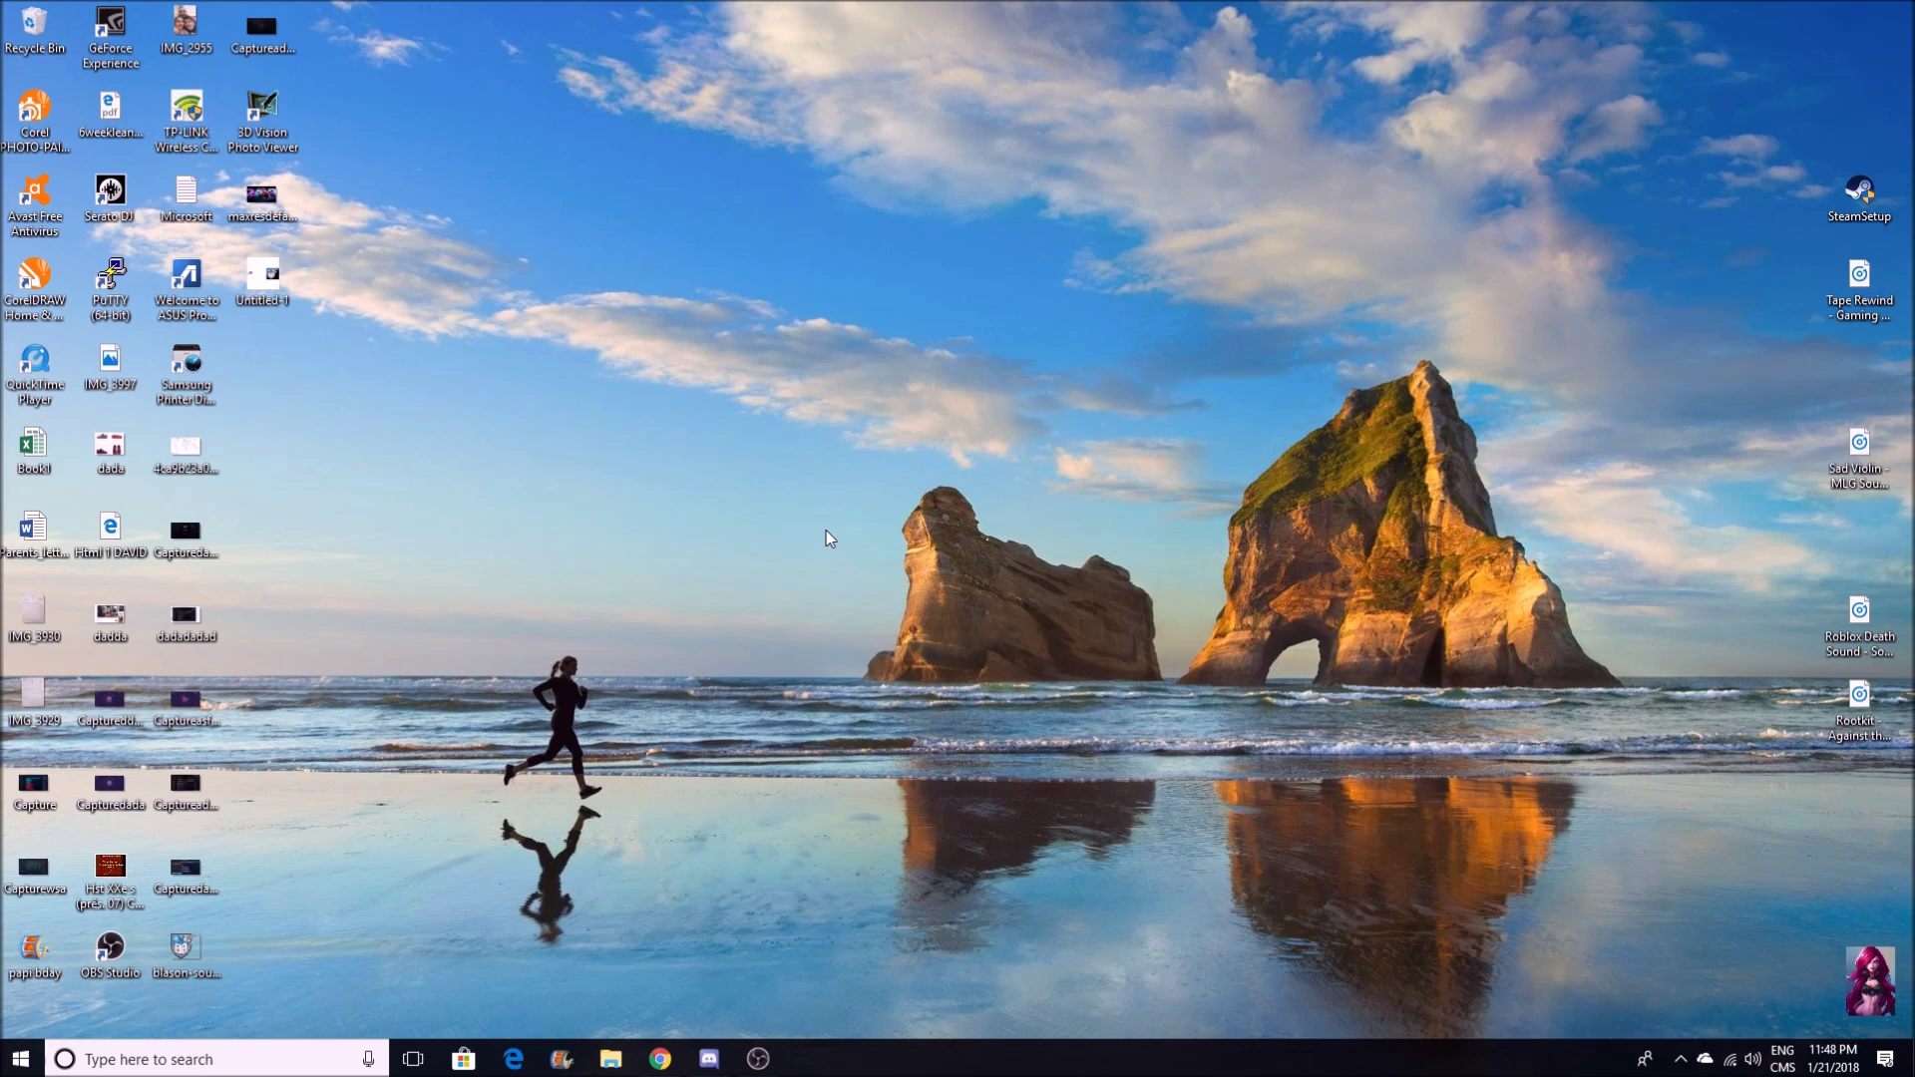
left_click_drag(1857, 194, 828, 464)
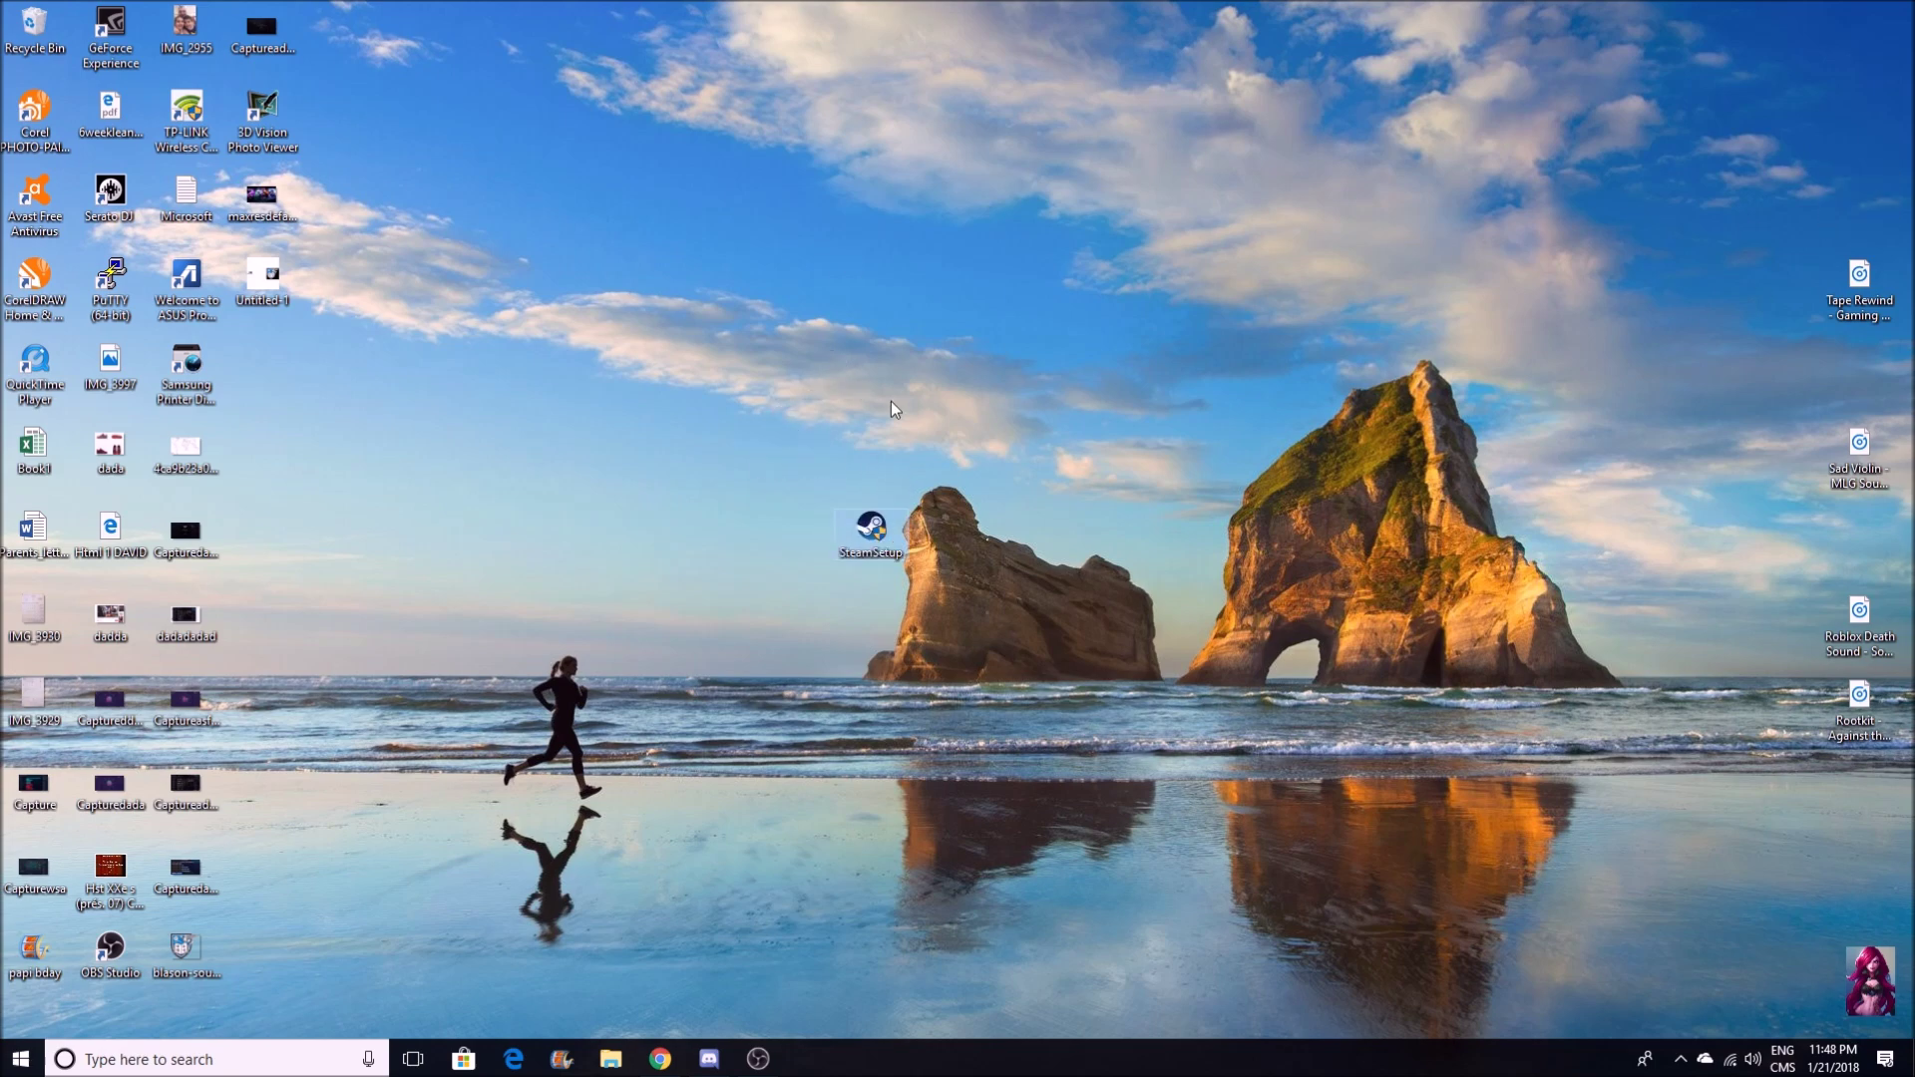
left_click(660, 1059)
key("super+d")
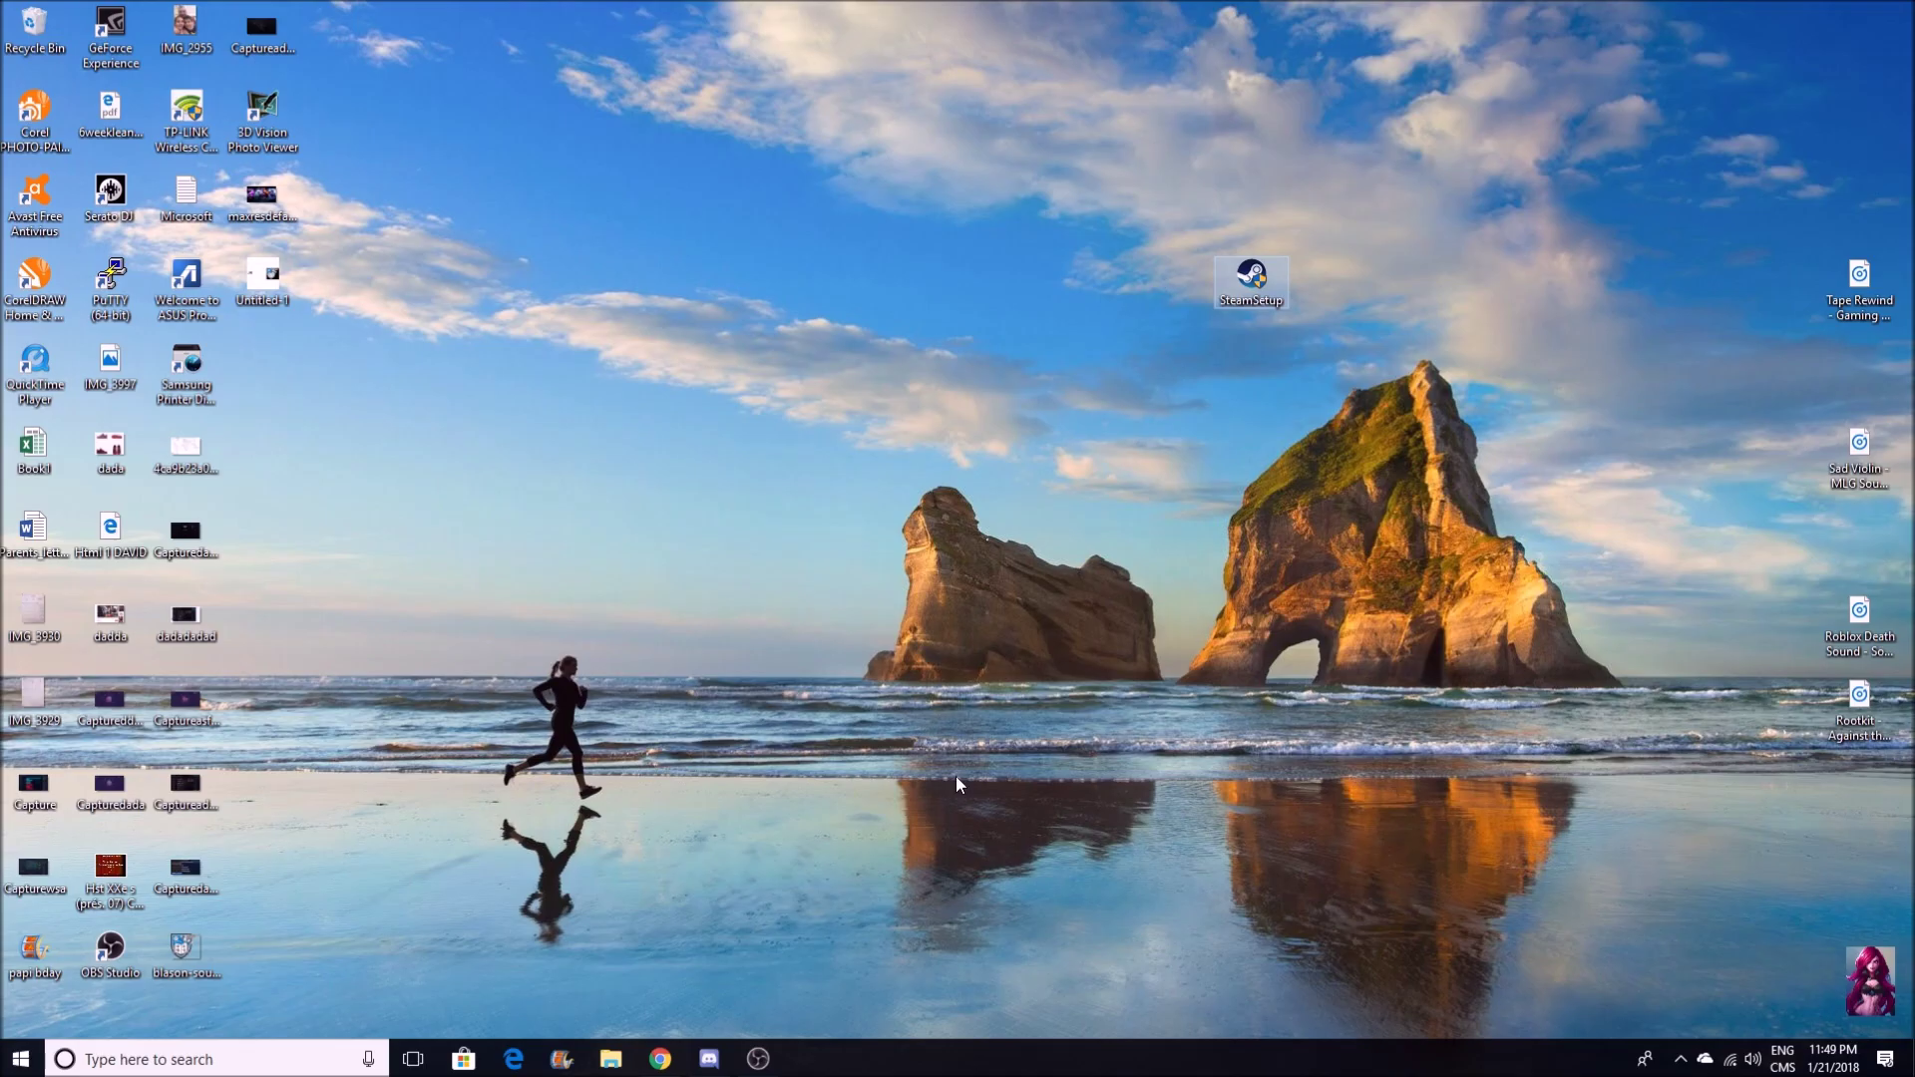
Reposition SteamSetup in the sky above the right-hand rock.
left_click(1352, 279)
left_click_drag(1142, 168, 1375, 397)
left_click(1349, 279)
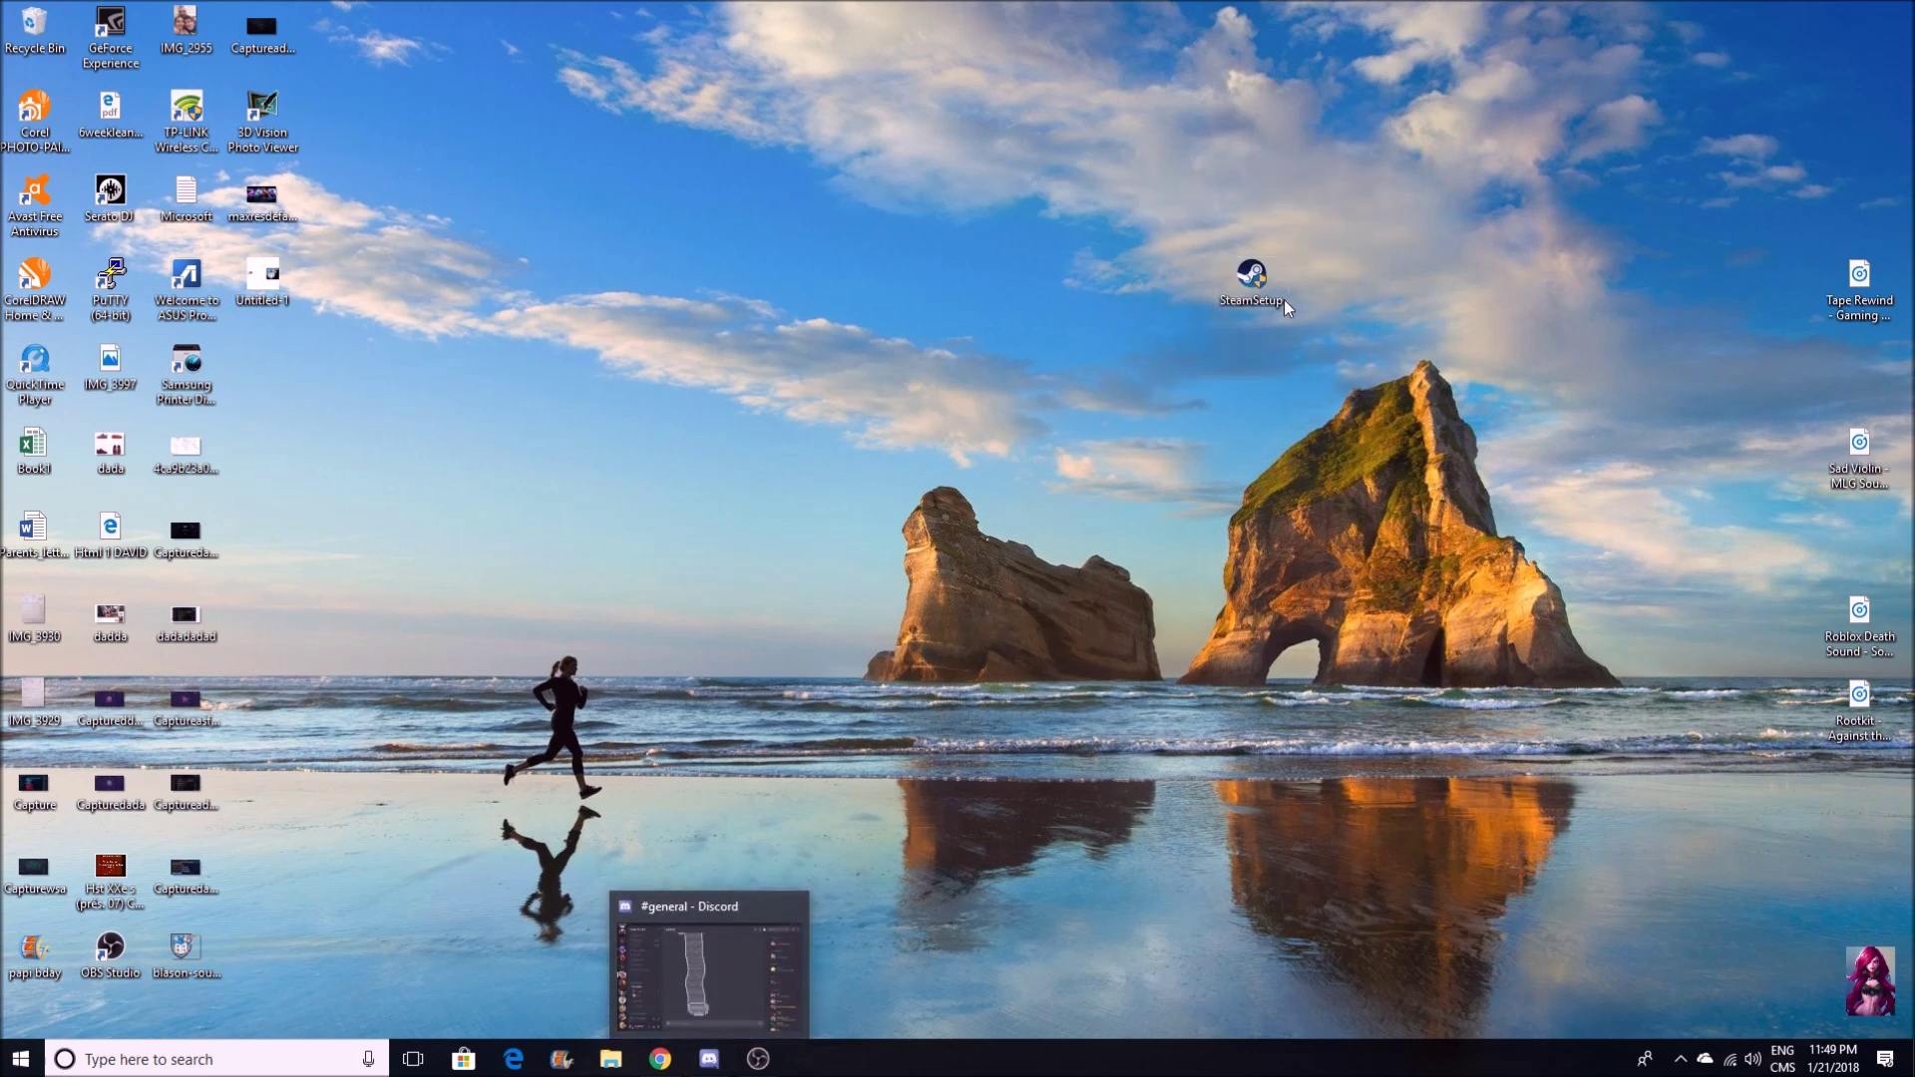
left_click_drag(1251, 276, 1403, 276)
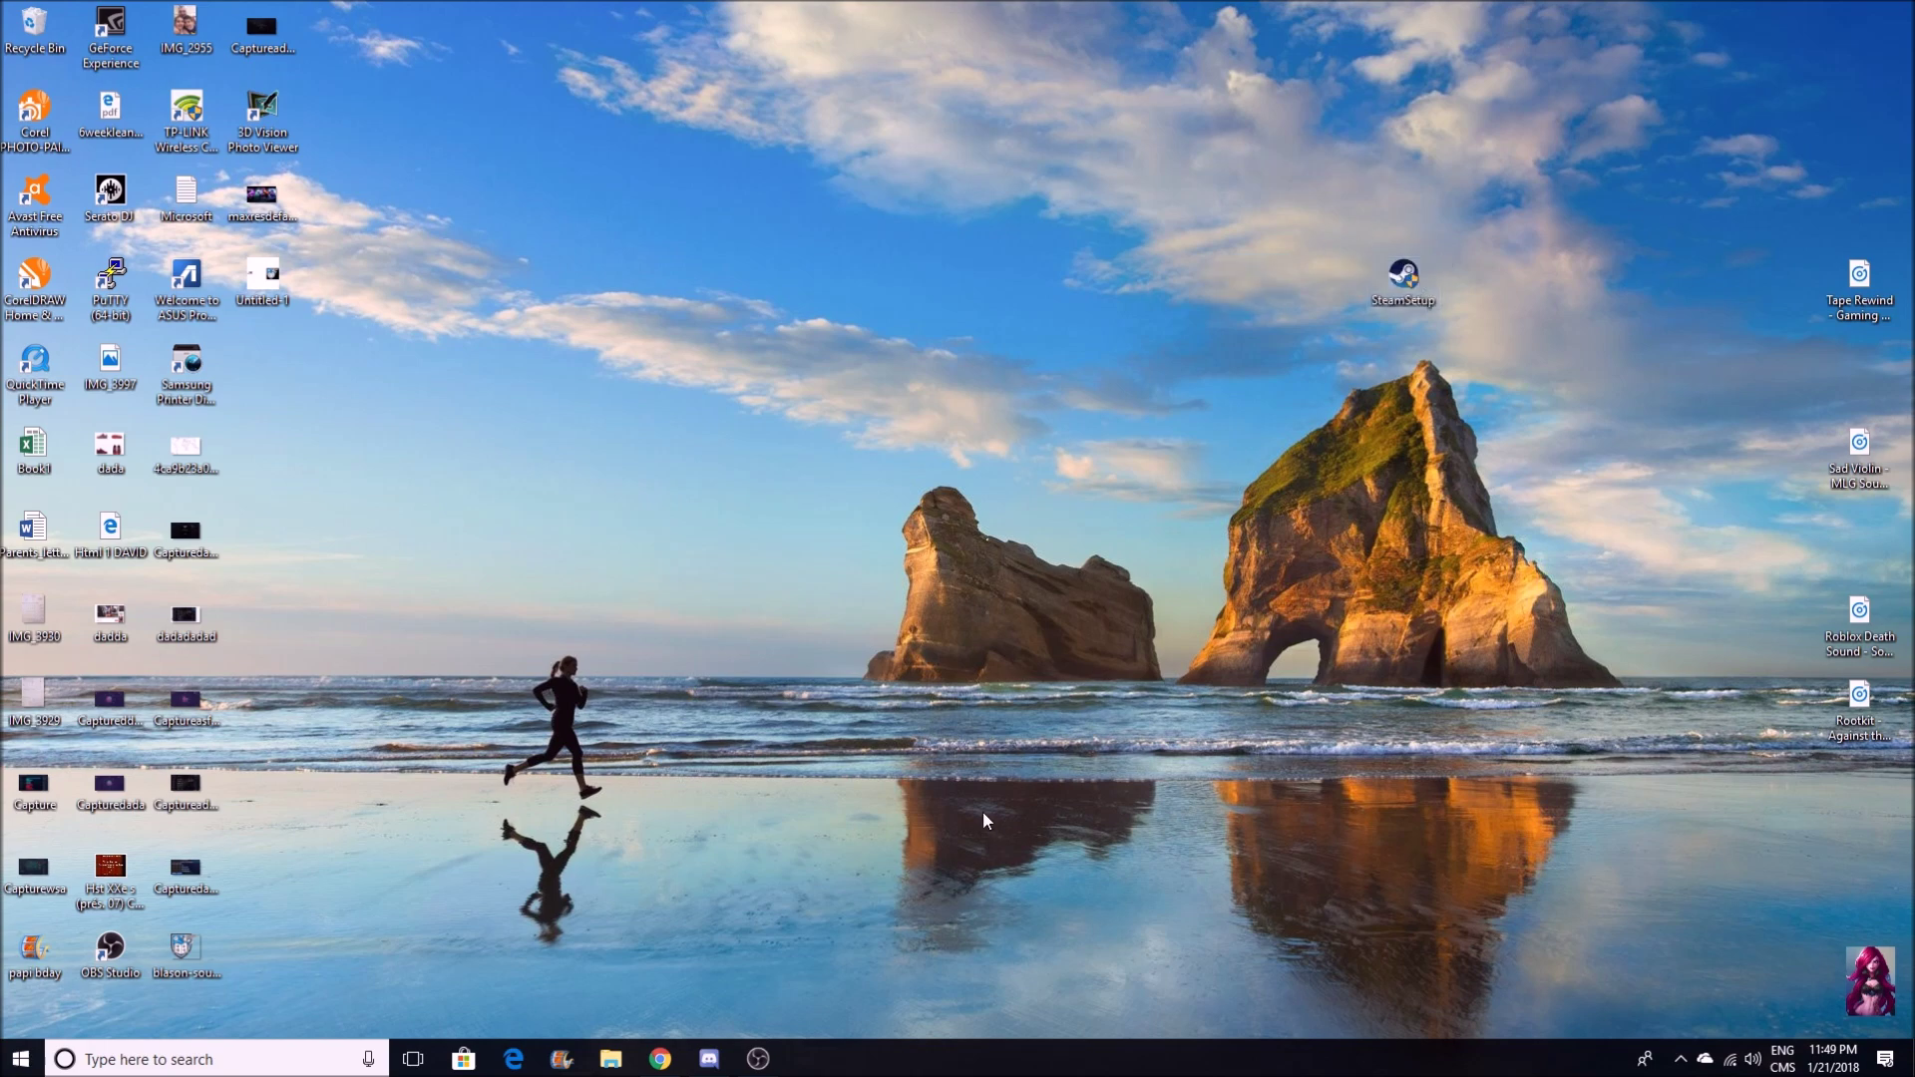
Review the Steam Install Steam Now page in Chrome, hide it, and open File Explorer at Quick access.
left_click(661, 1057)
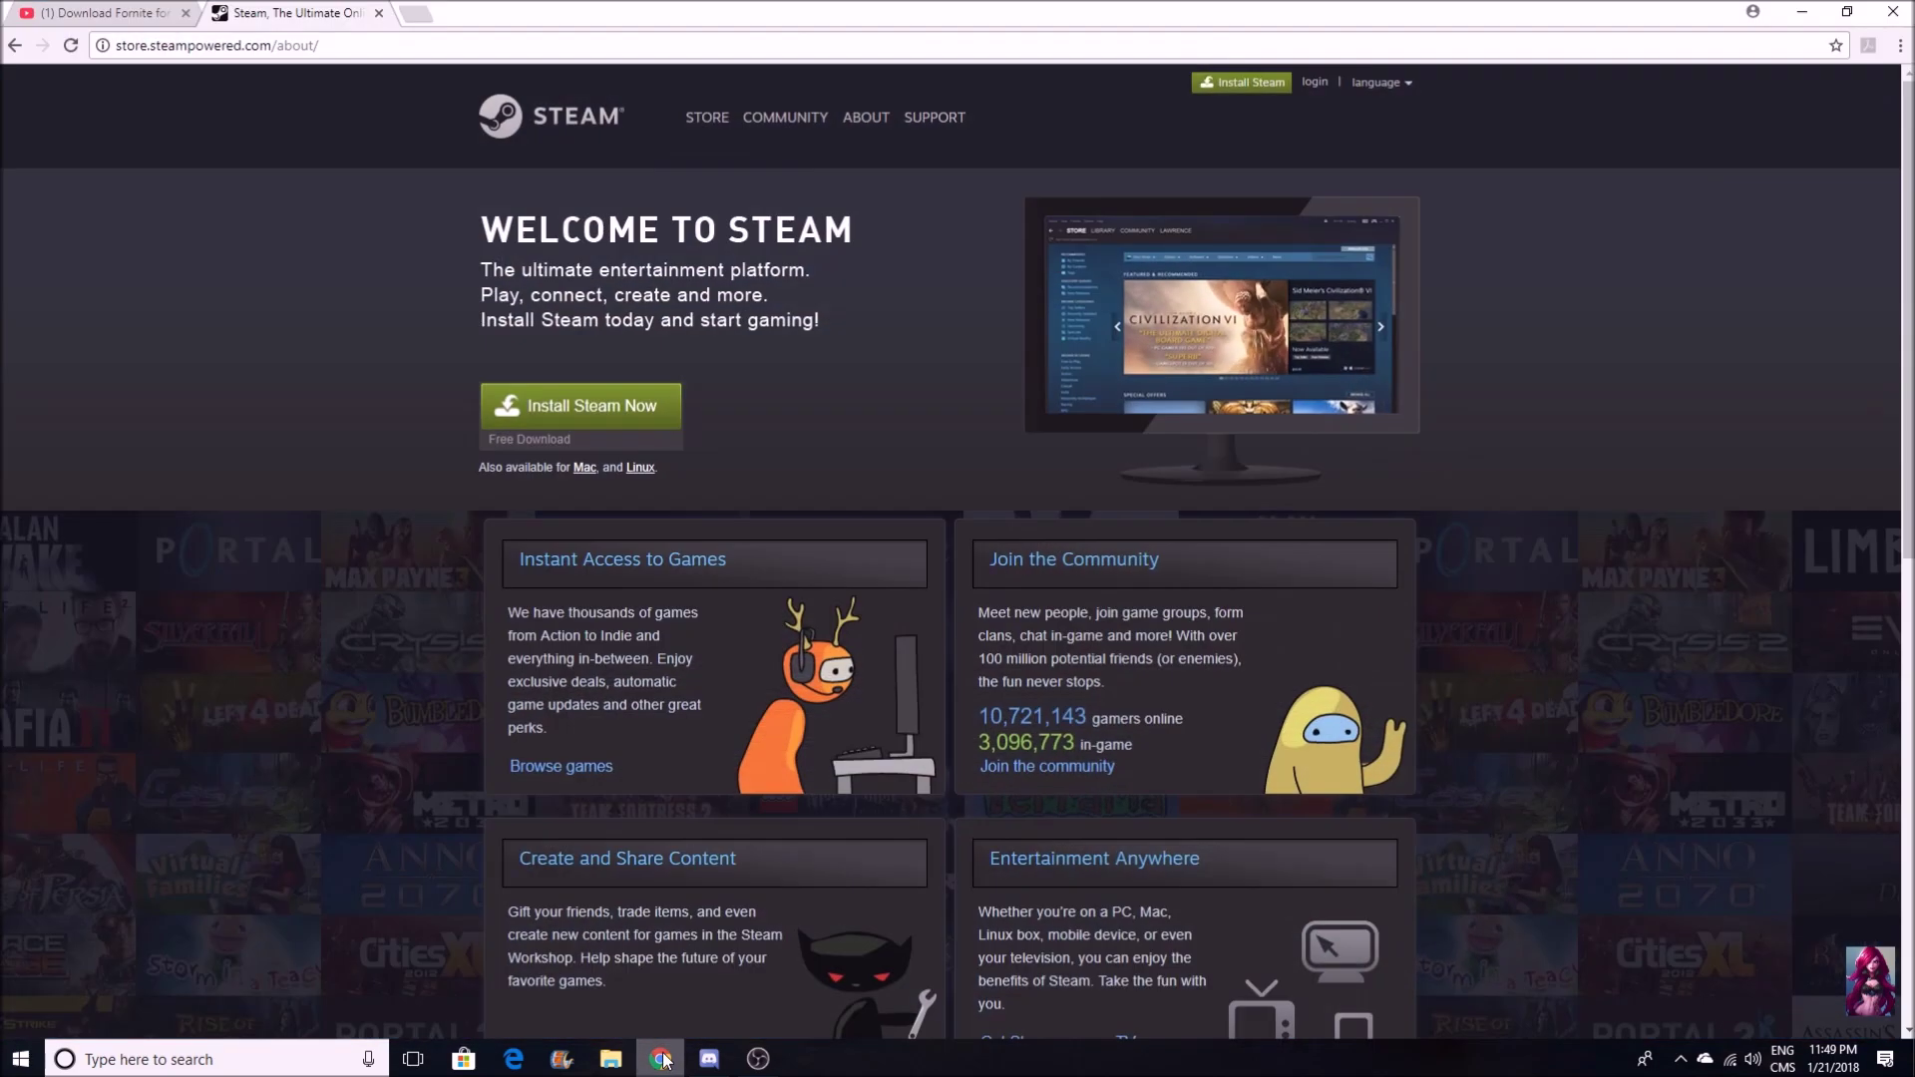
left_click(661, 1059)
left_click(661, 1058)
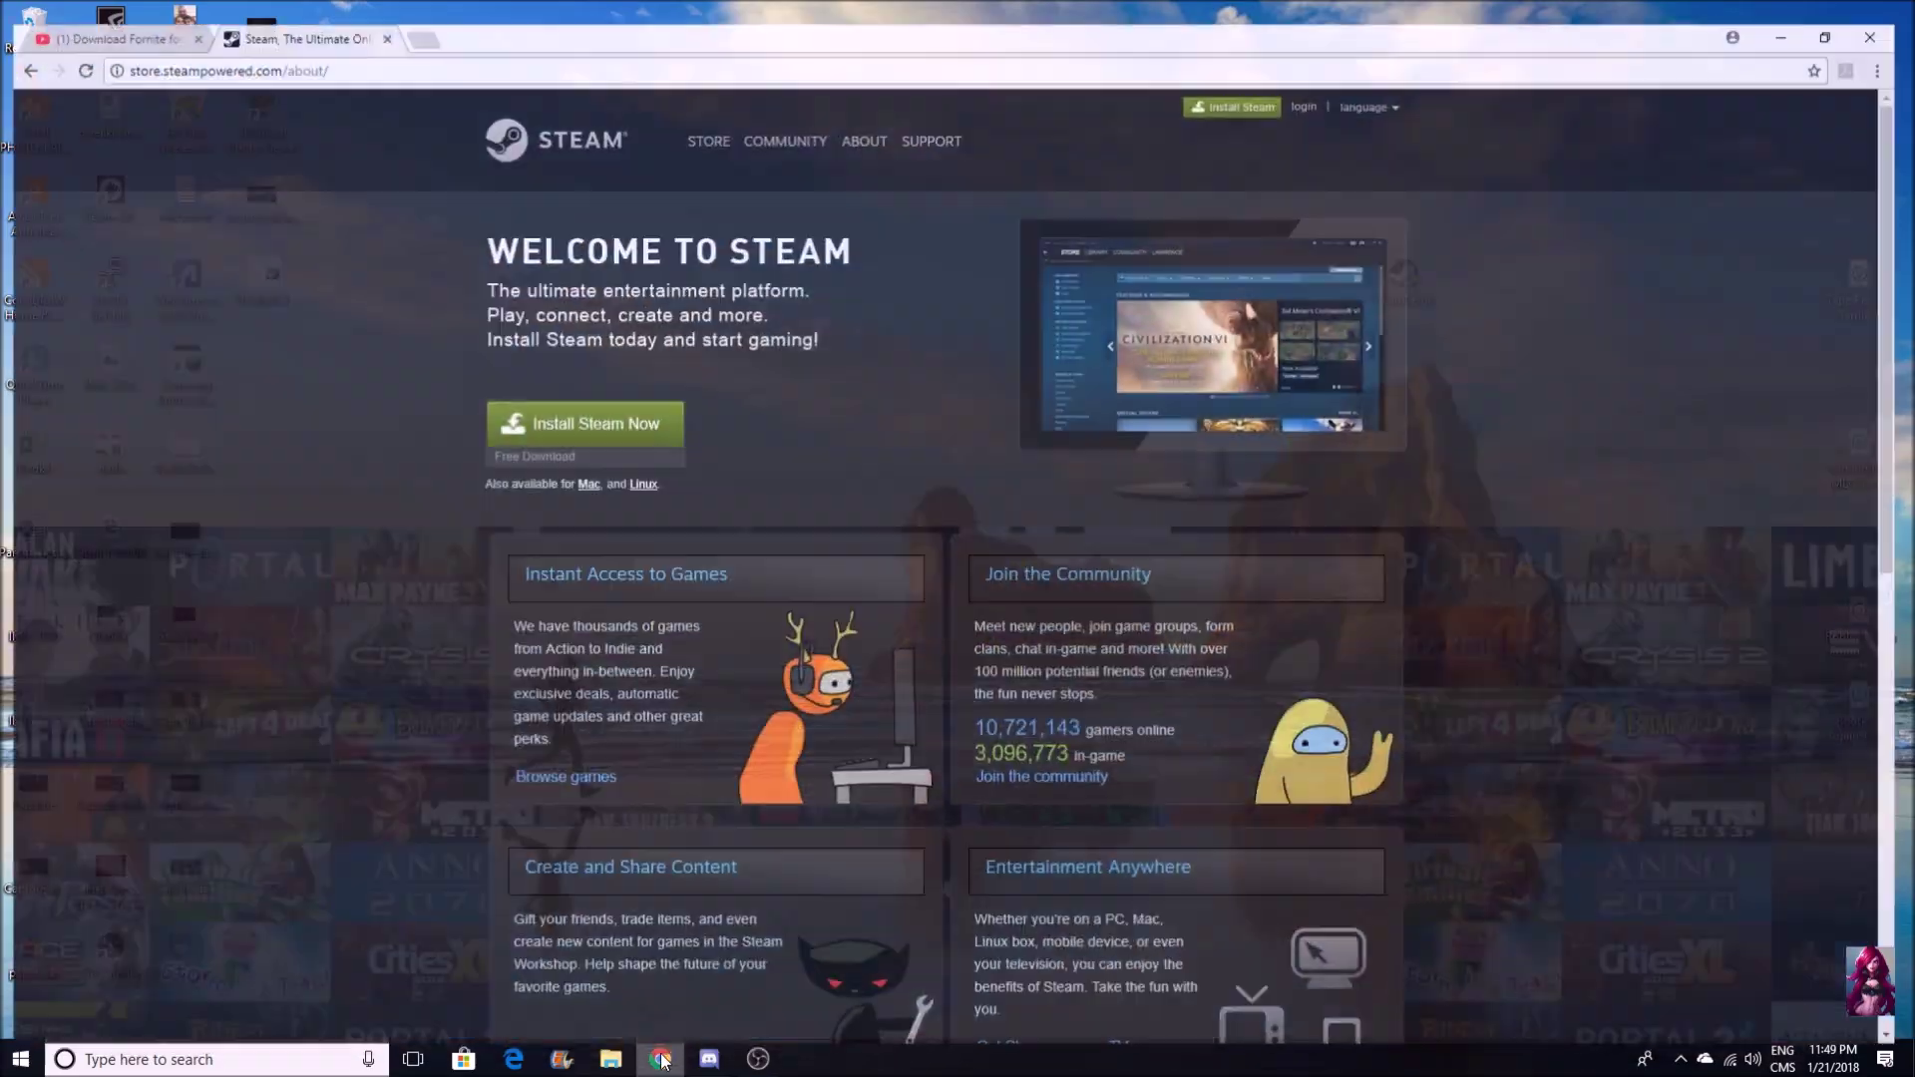
left_click(661, 1058)
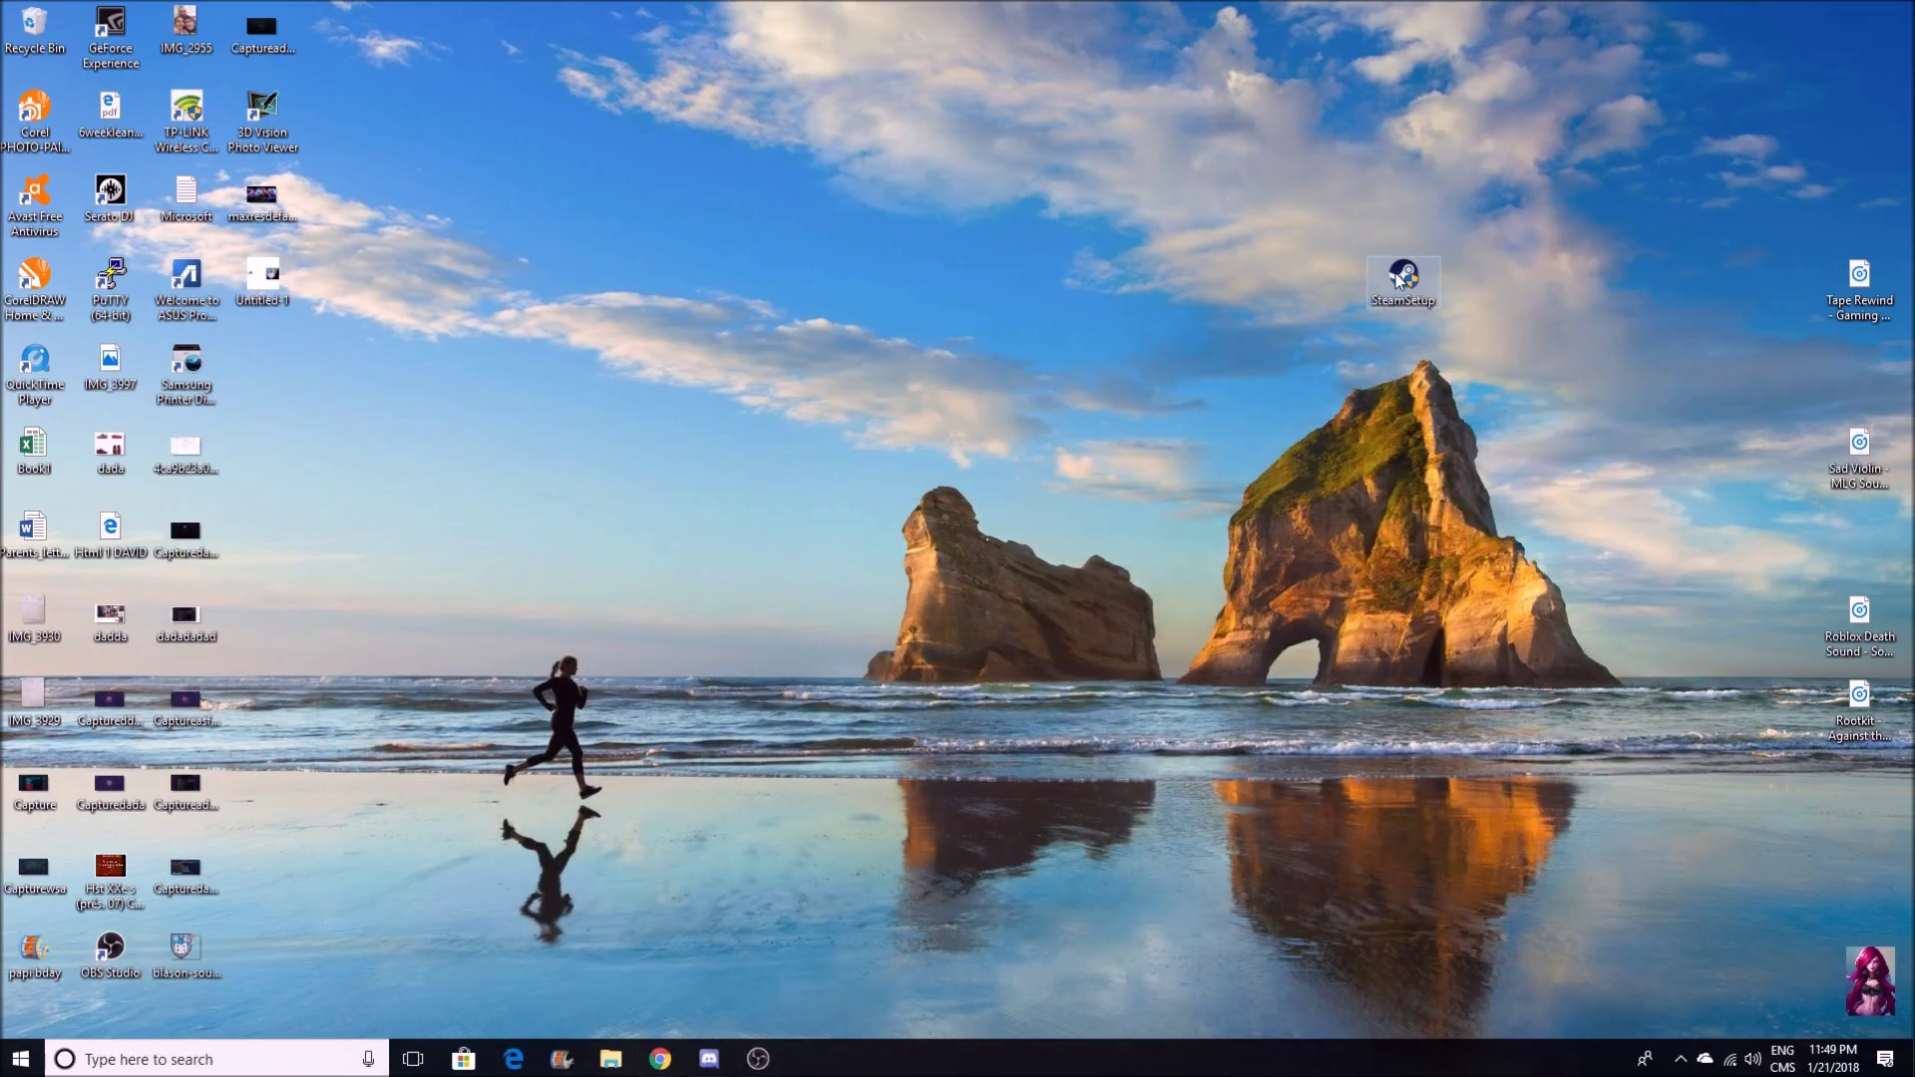
left_click(660, 1058)
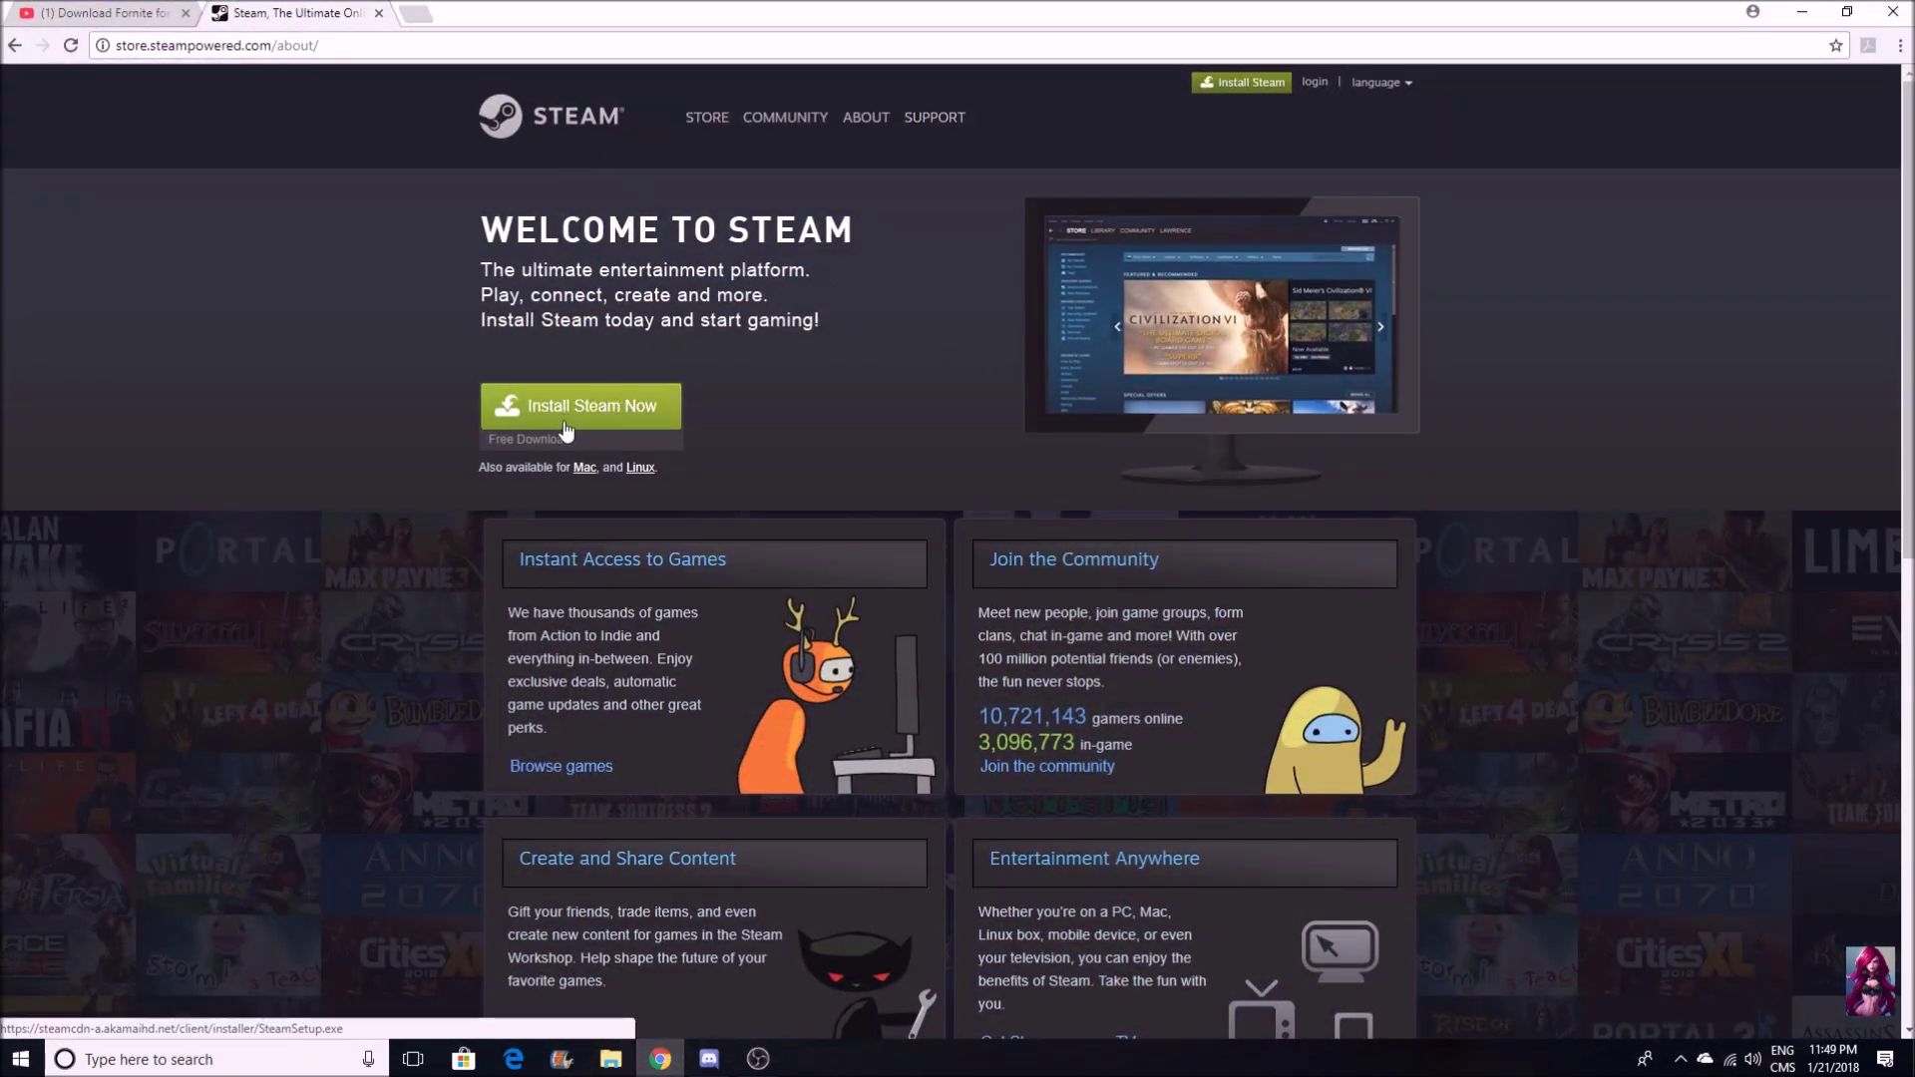
left_click(660, 1058)
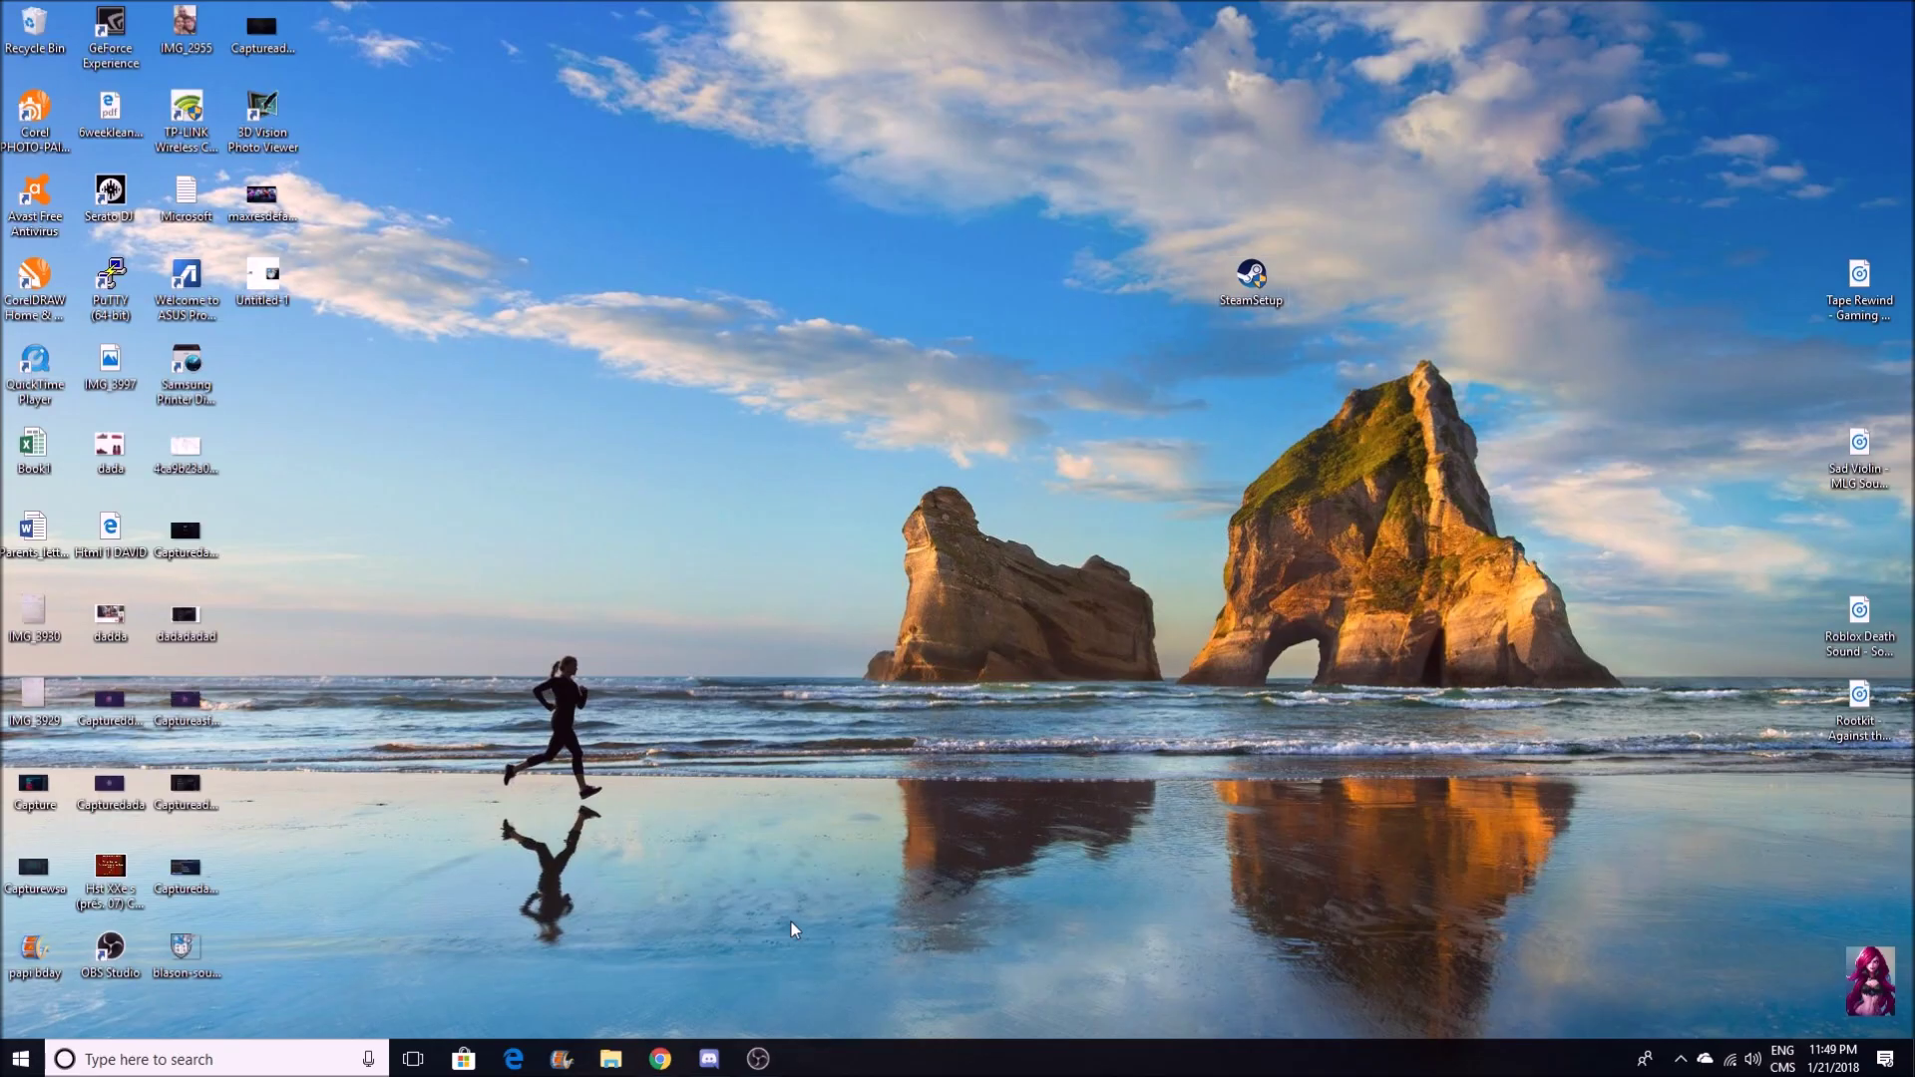
left_click(610, 1058)
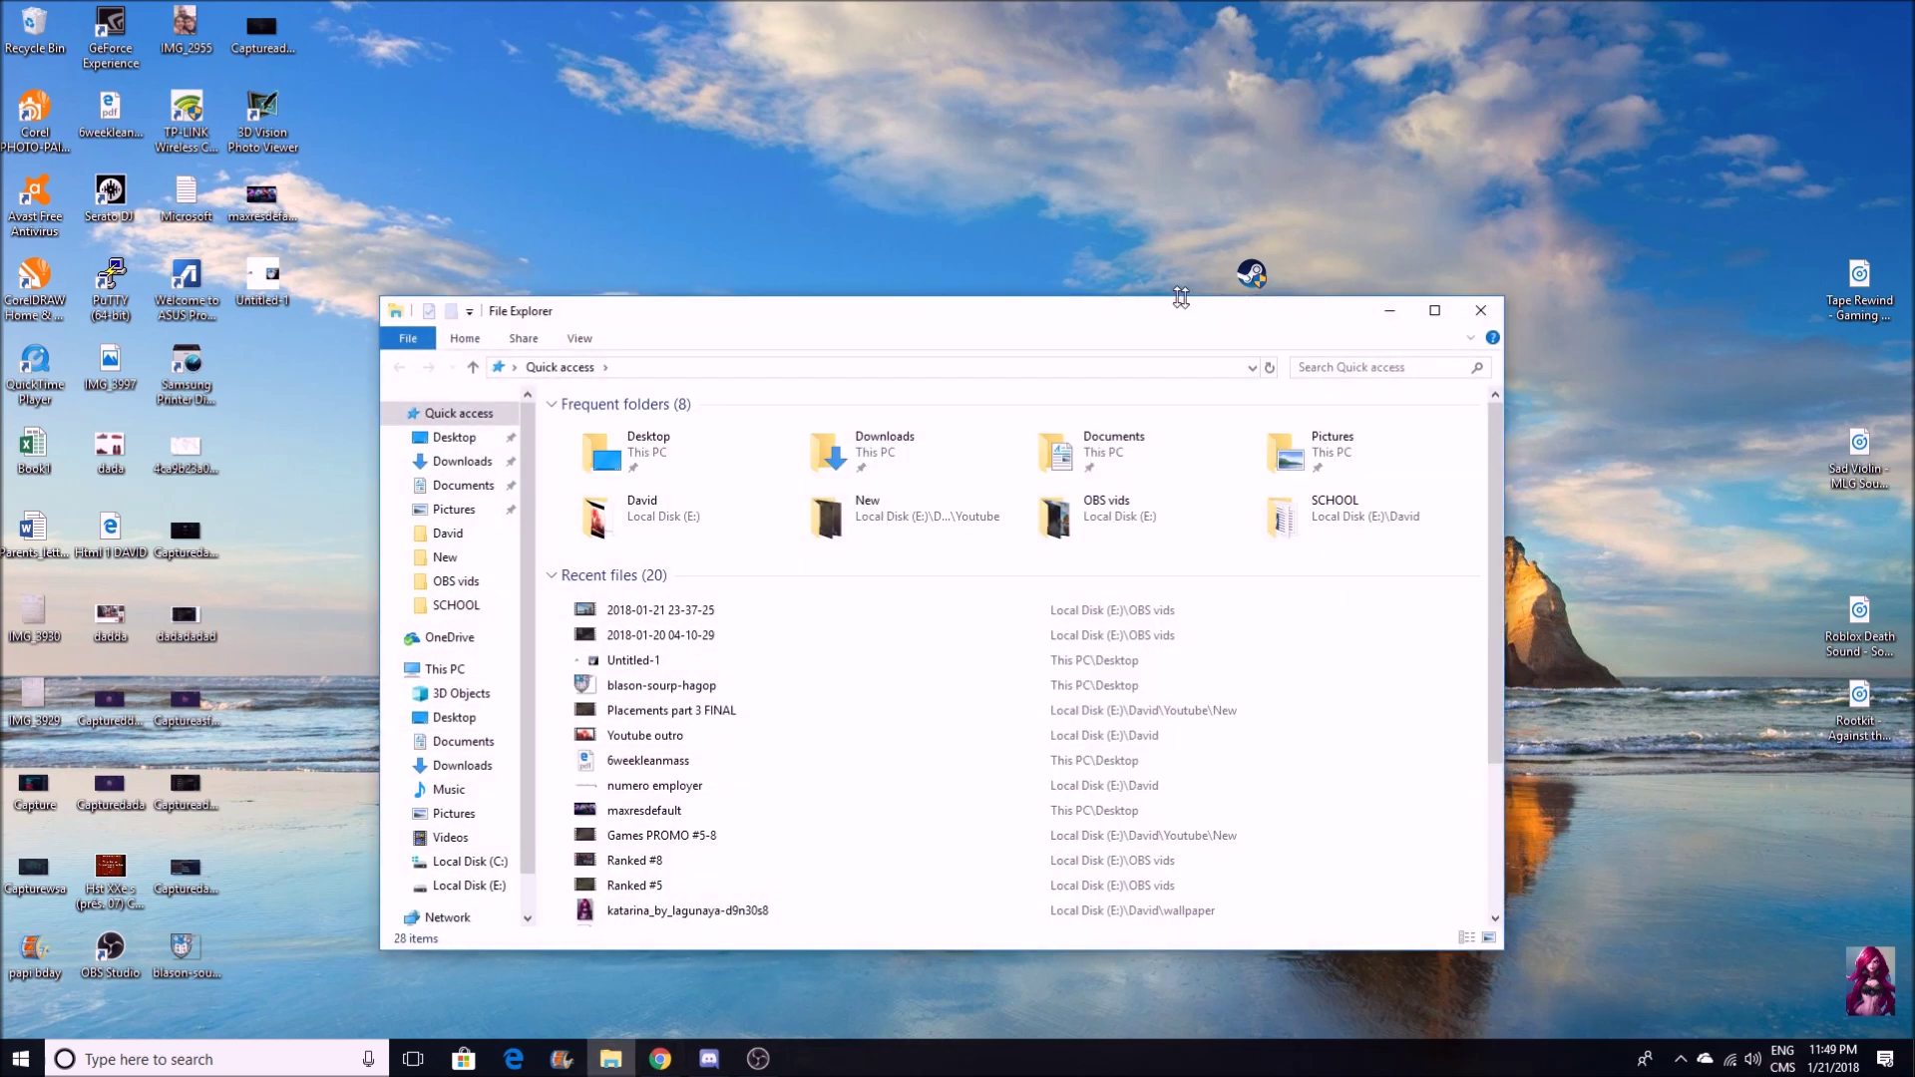
Open a new Notepad window via Start search and close File Explorer.
left_click_drag(1179, 304, 1132, 327)
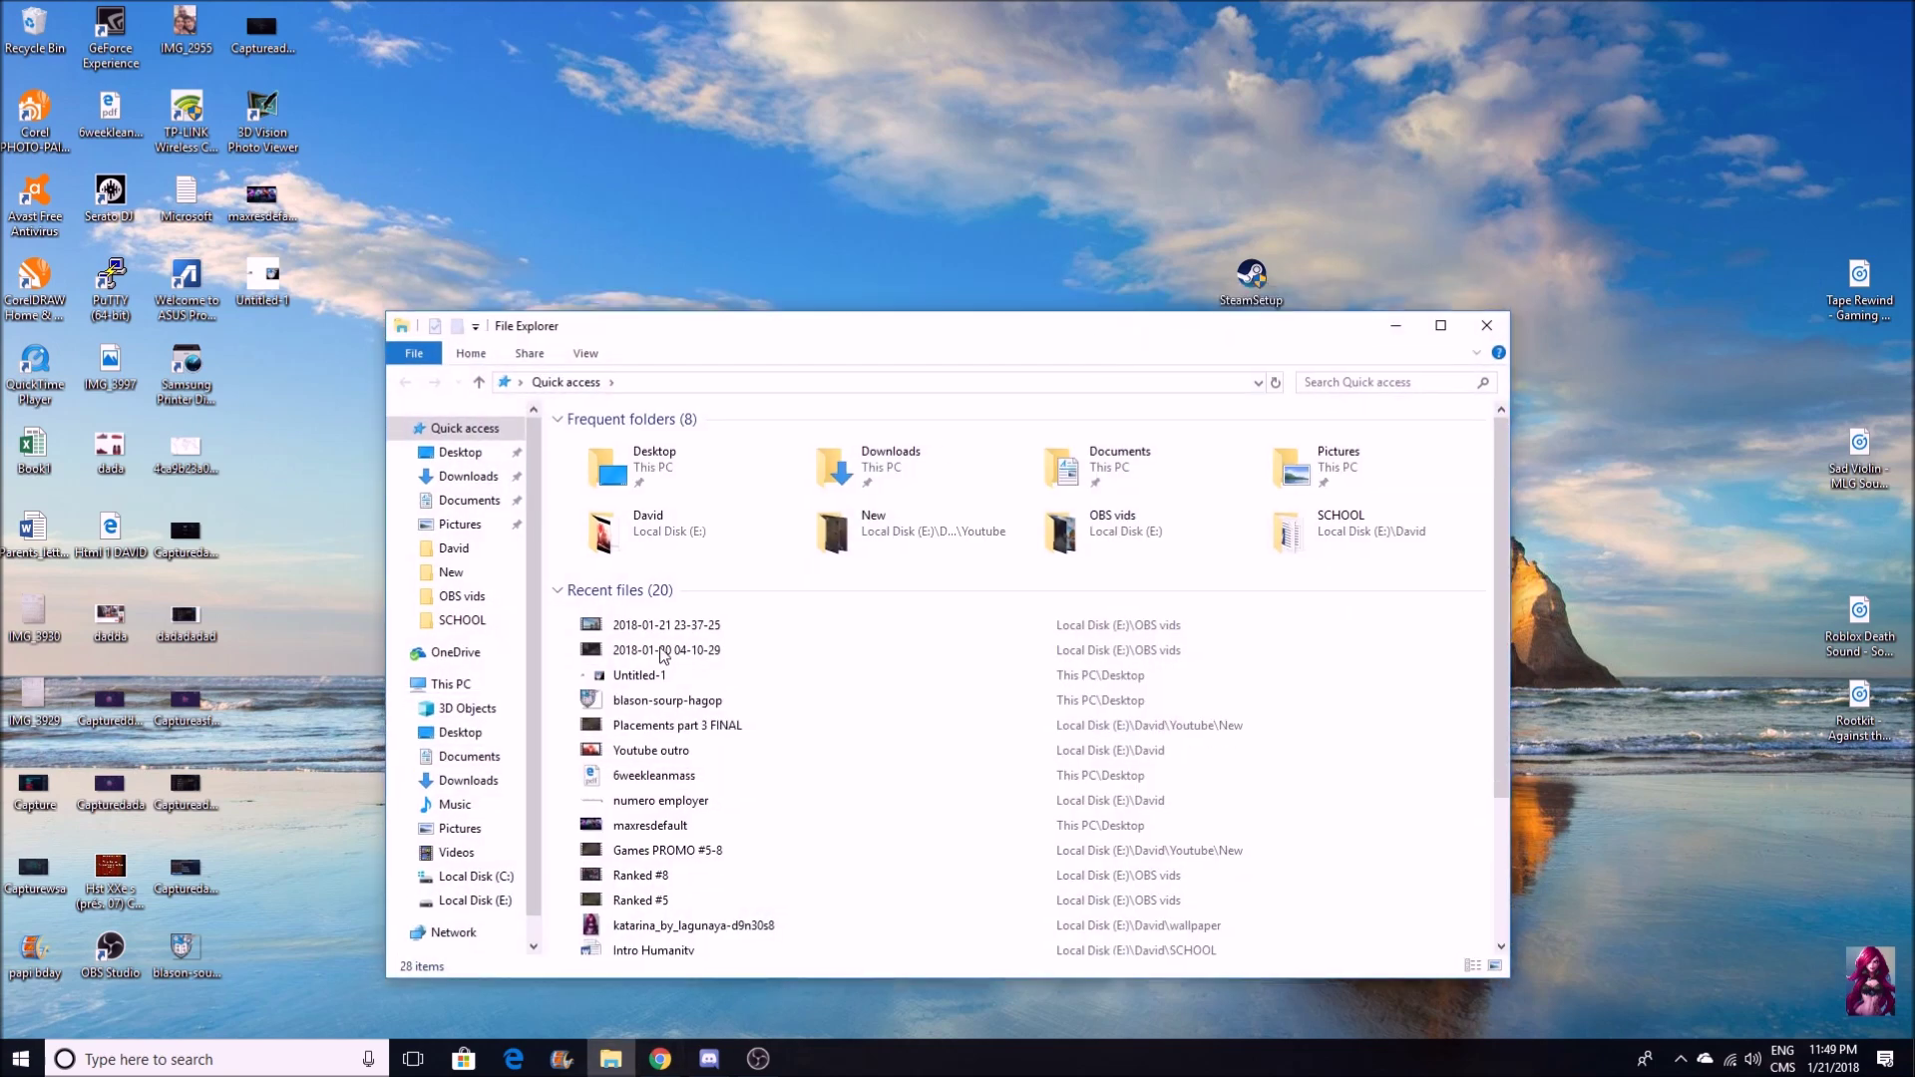
left_click(20, 1059)
type("not")
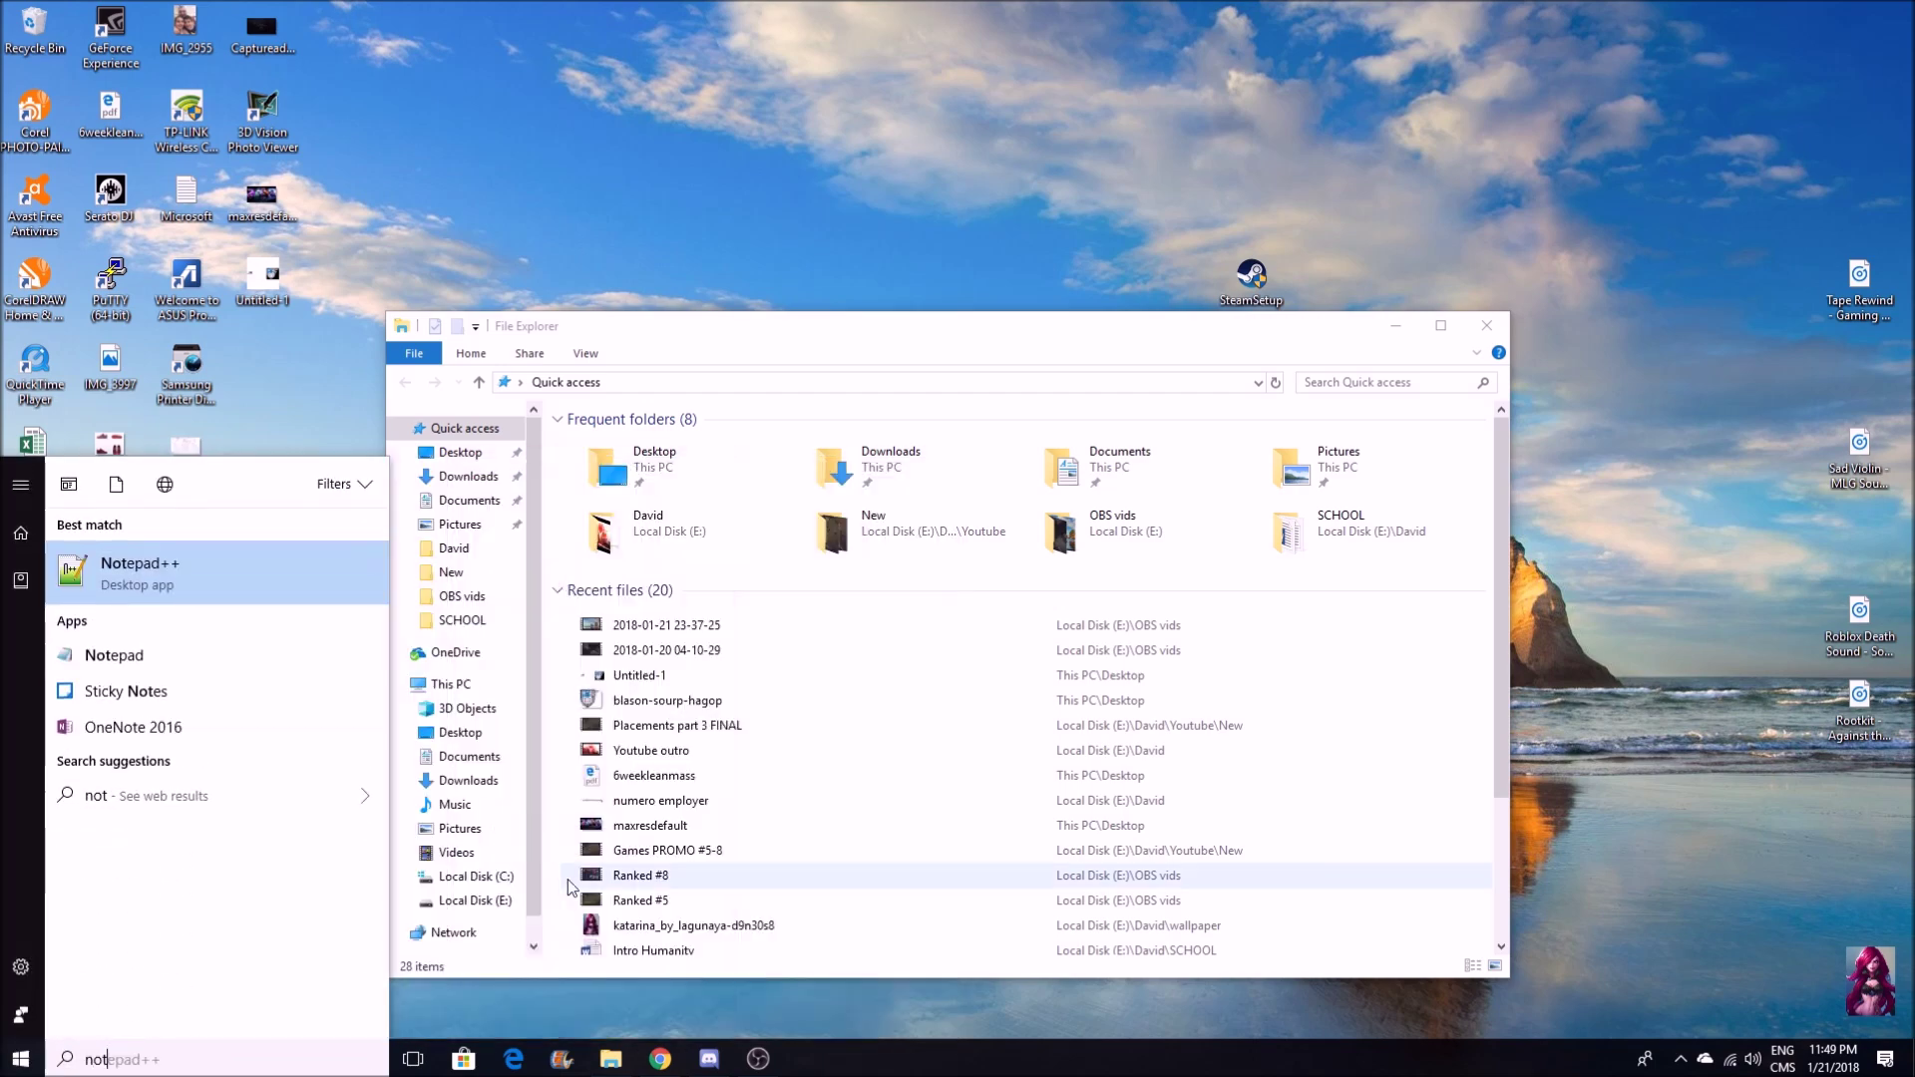
left_click(149, 654)
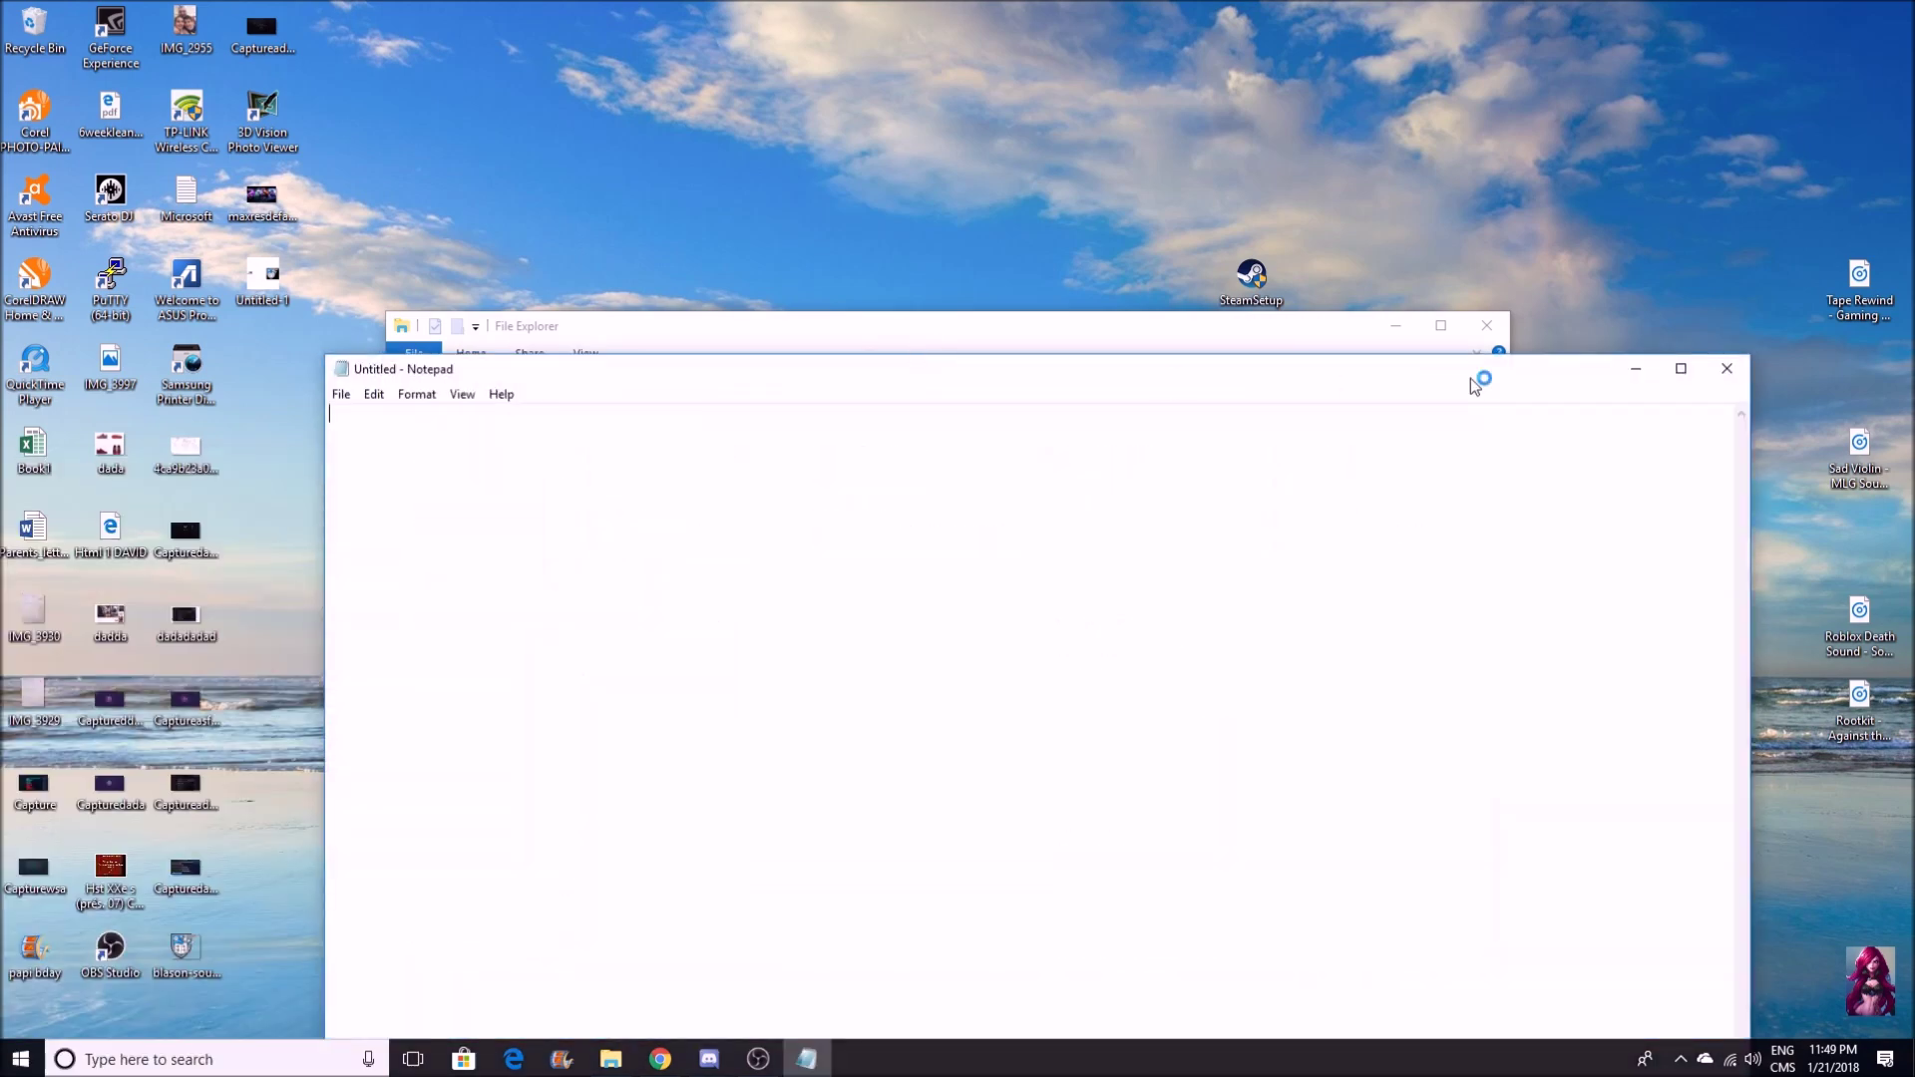
left_click(1478, 329)
left_click_drag(1191, 379, 1153, 182)
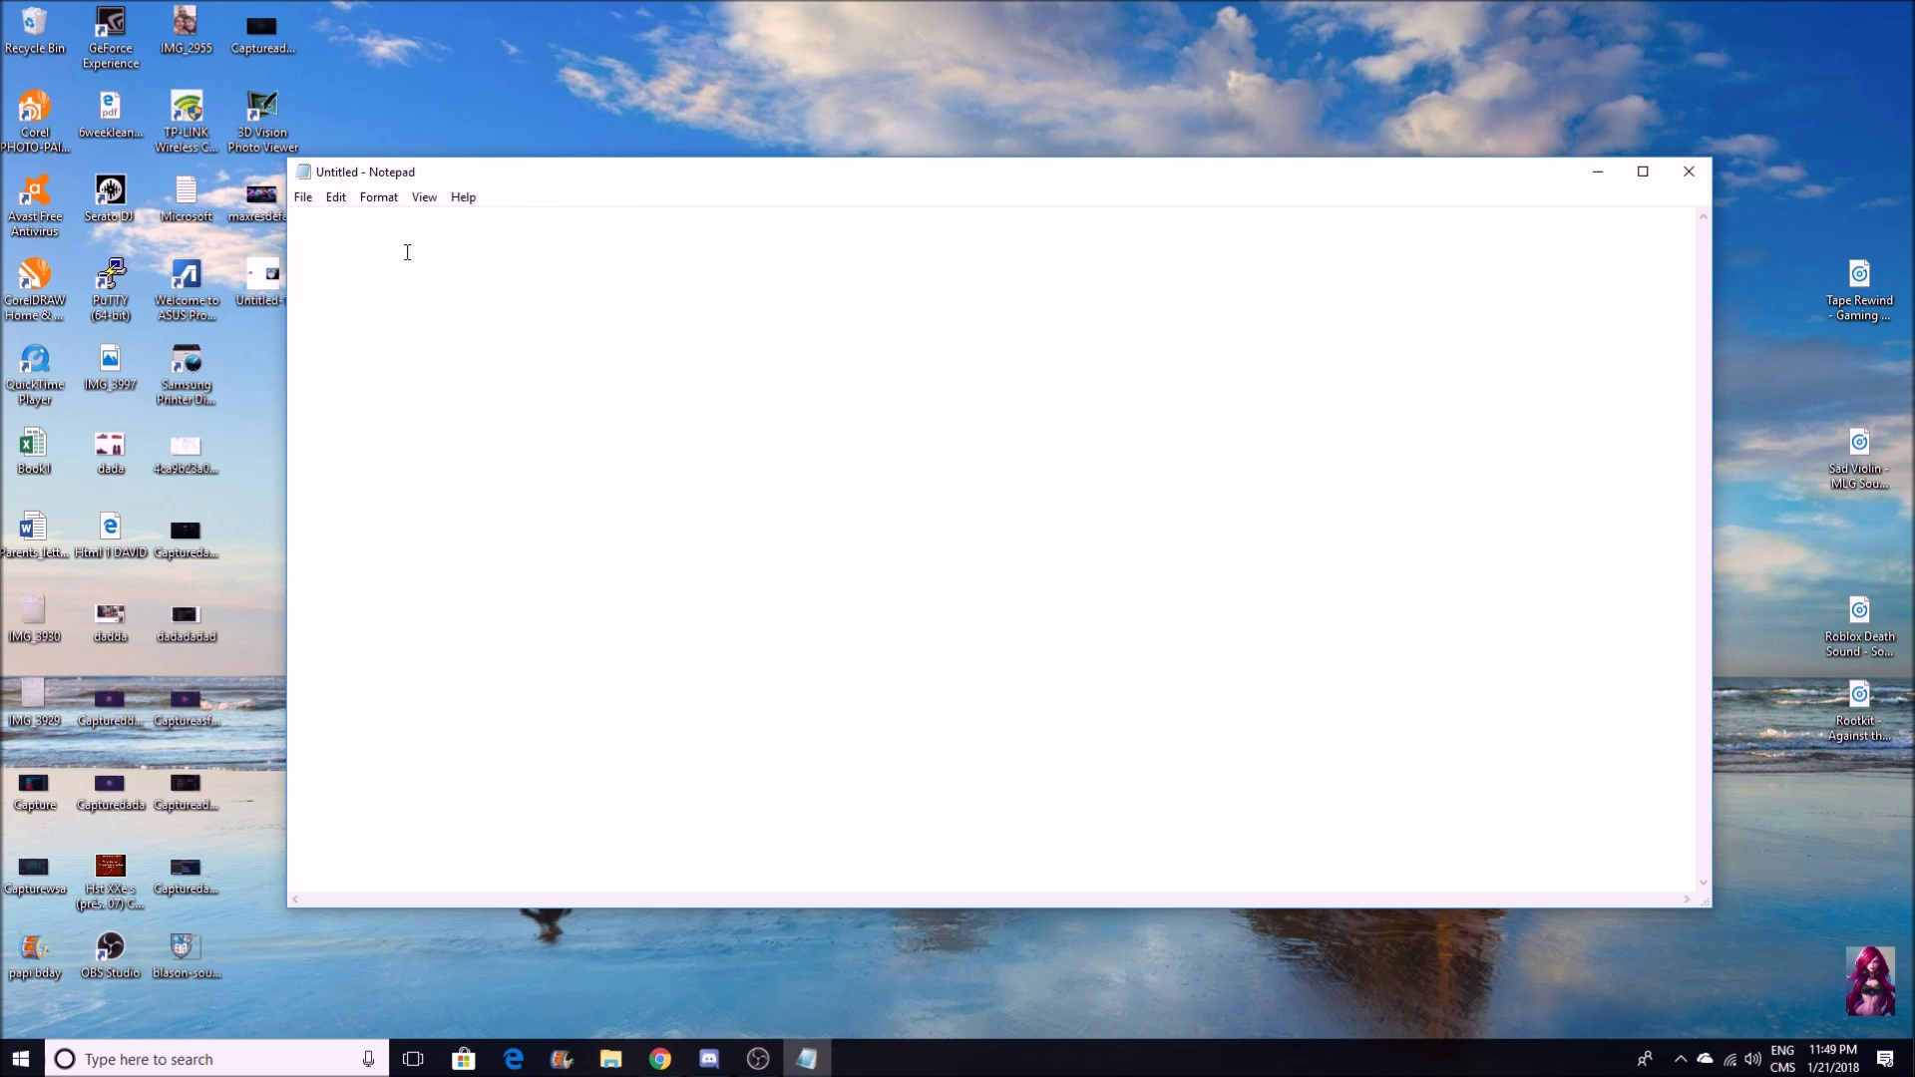
Paste the RunAsInvoker and start steamsetup lines, then delete the word steamsetup.
type("set __COMPAT_LAYER=RunAsInvoker start steamsetup")
left_click_drag(439, 234, 331, 235)
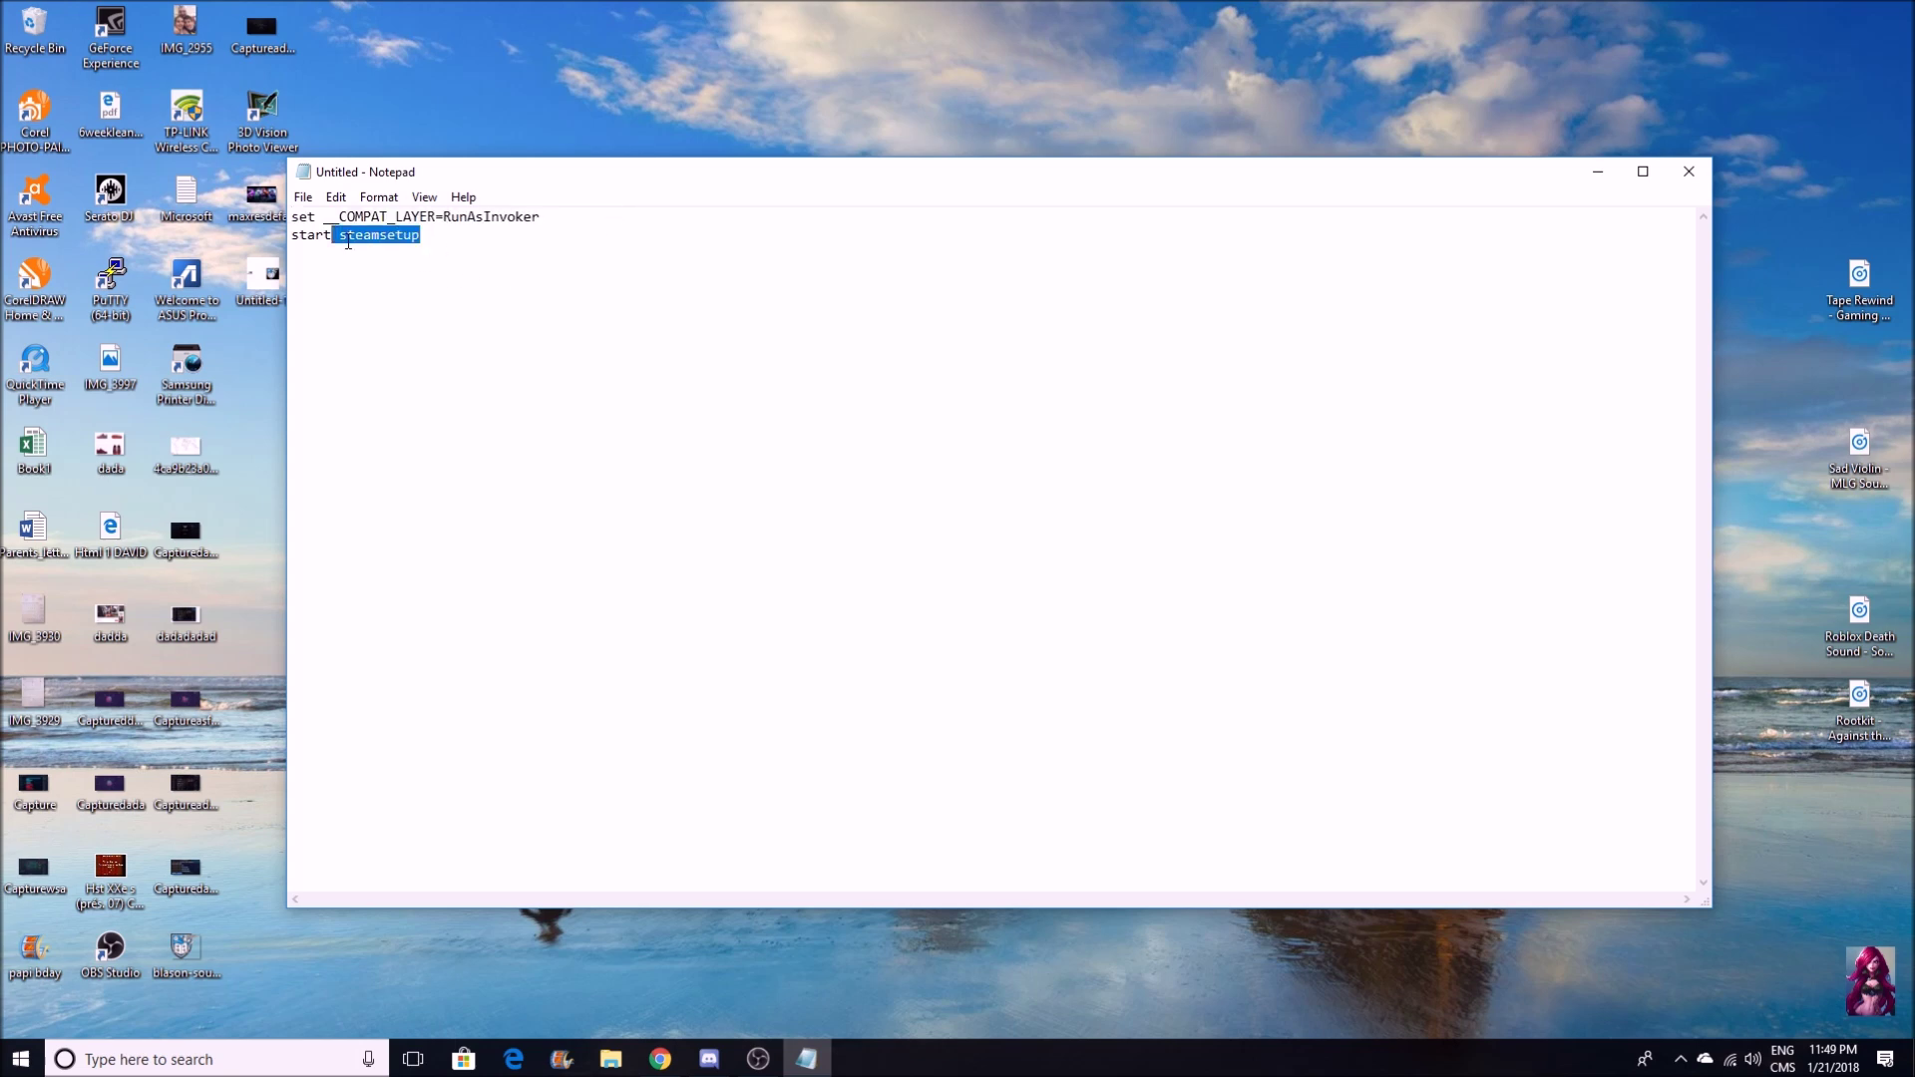
left_click(394, 258)
left_click_drag(454, 238, 343, 247)
key("BackSpace")
Retype 'steamsetup' after start on line two and add an empty third line.
left_click_drag(621, 176, 653, 195)
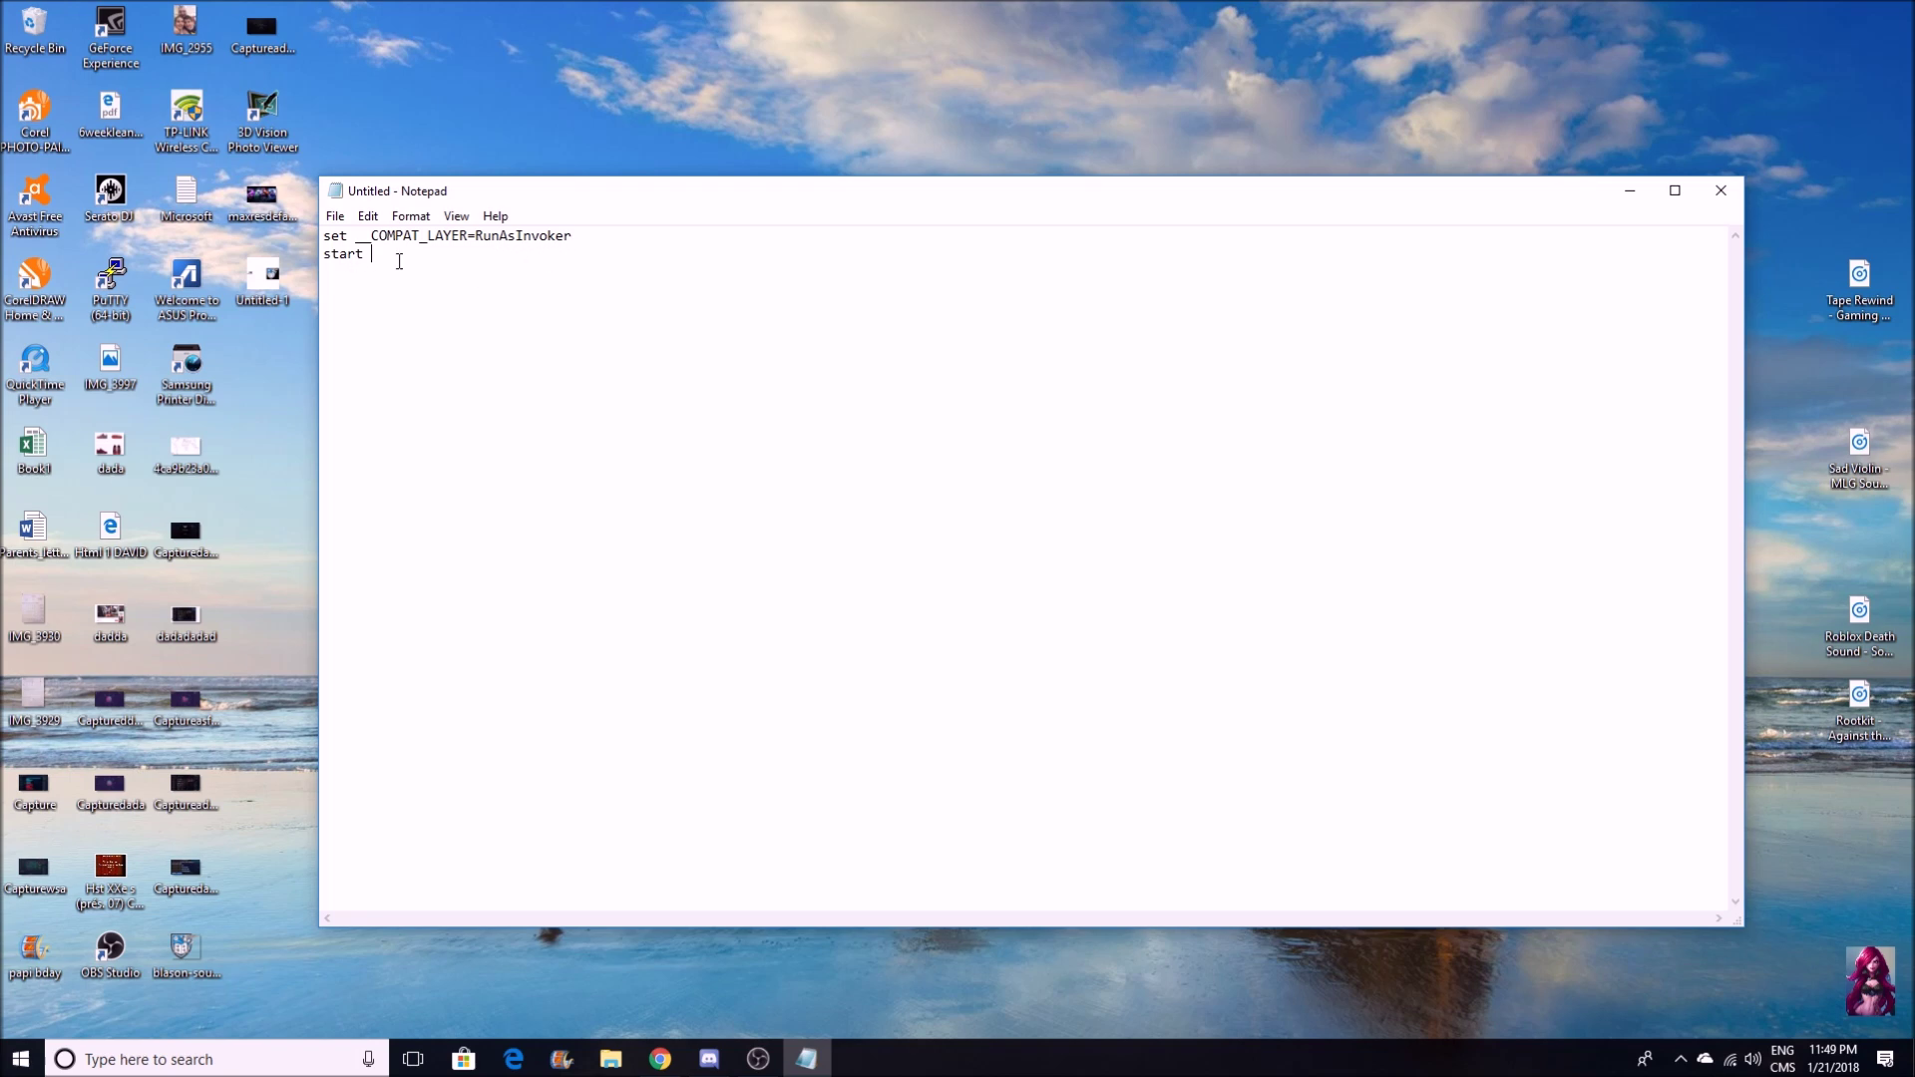
type("isdgfsdfg")
key("BackSpace")
key("BackSpace")
key("BackSpace")
key("BackSpace")
key("BackSpace")
key("BackSpace")
key("BackSpace")
key("BackSpace")
type("eamsetup")
key("Return")
left_click(335, 215)
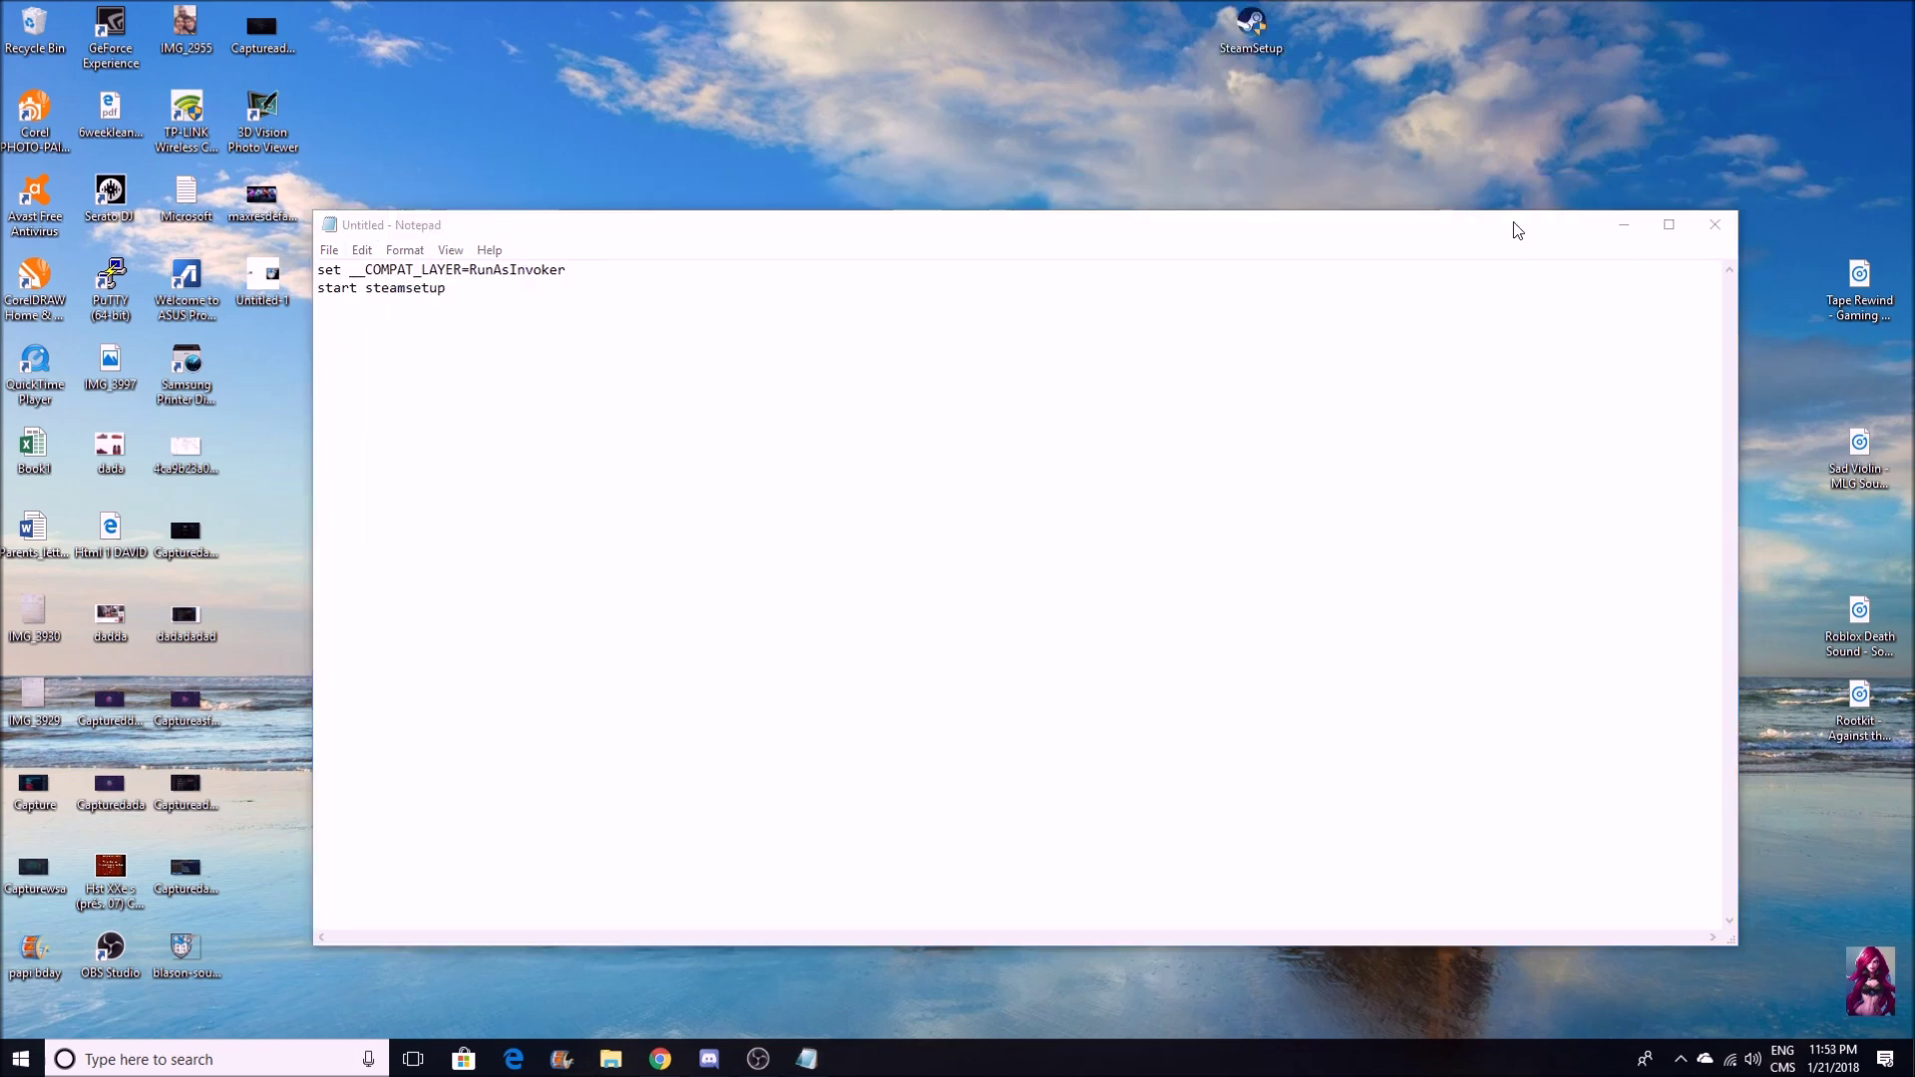
Minimize Notepad and create a new folder on the desktop via New > Folder.
right_click(1541, 100)
left_click(1540, 199)
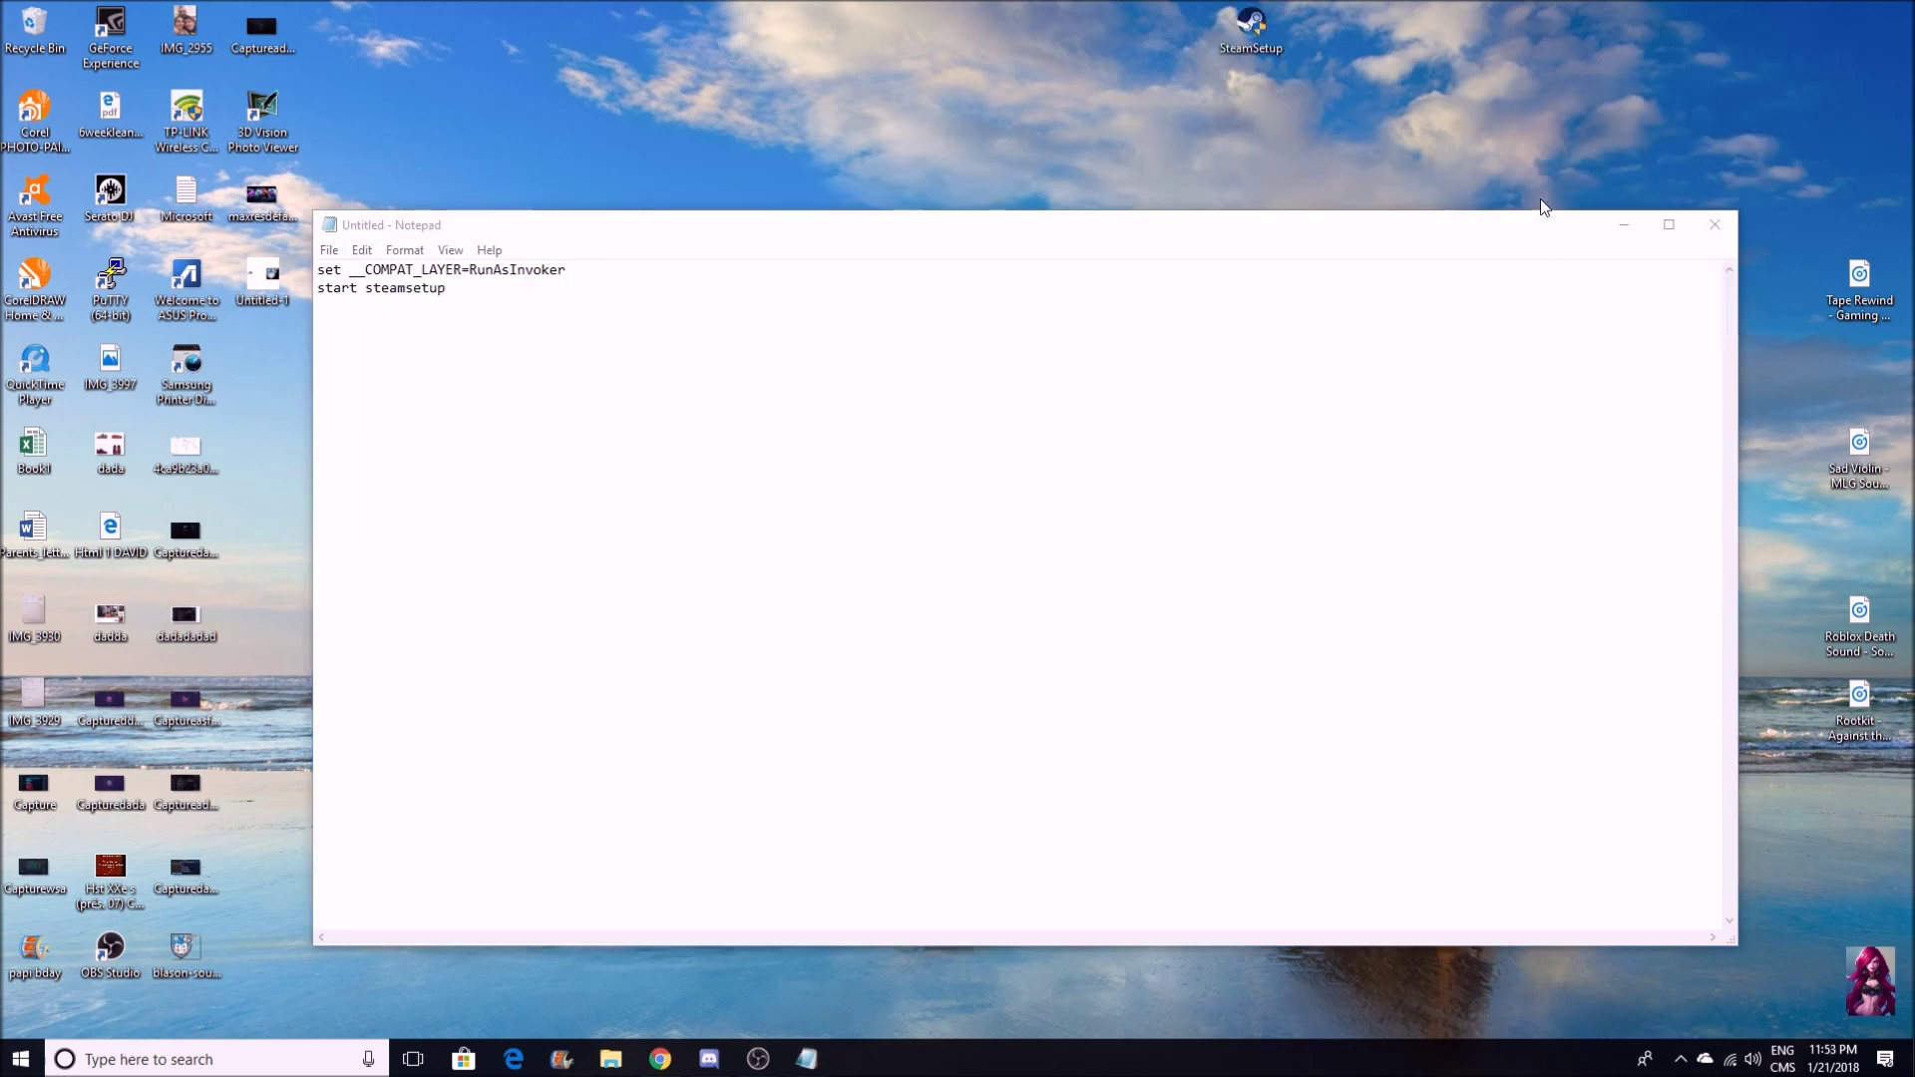
left_click(1621, 225)
right_click(1257, 125)
left_click(1254, 569)
right_click(1028, 491)
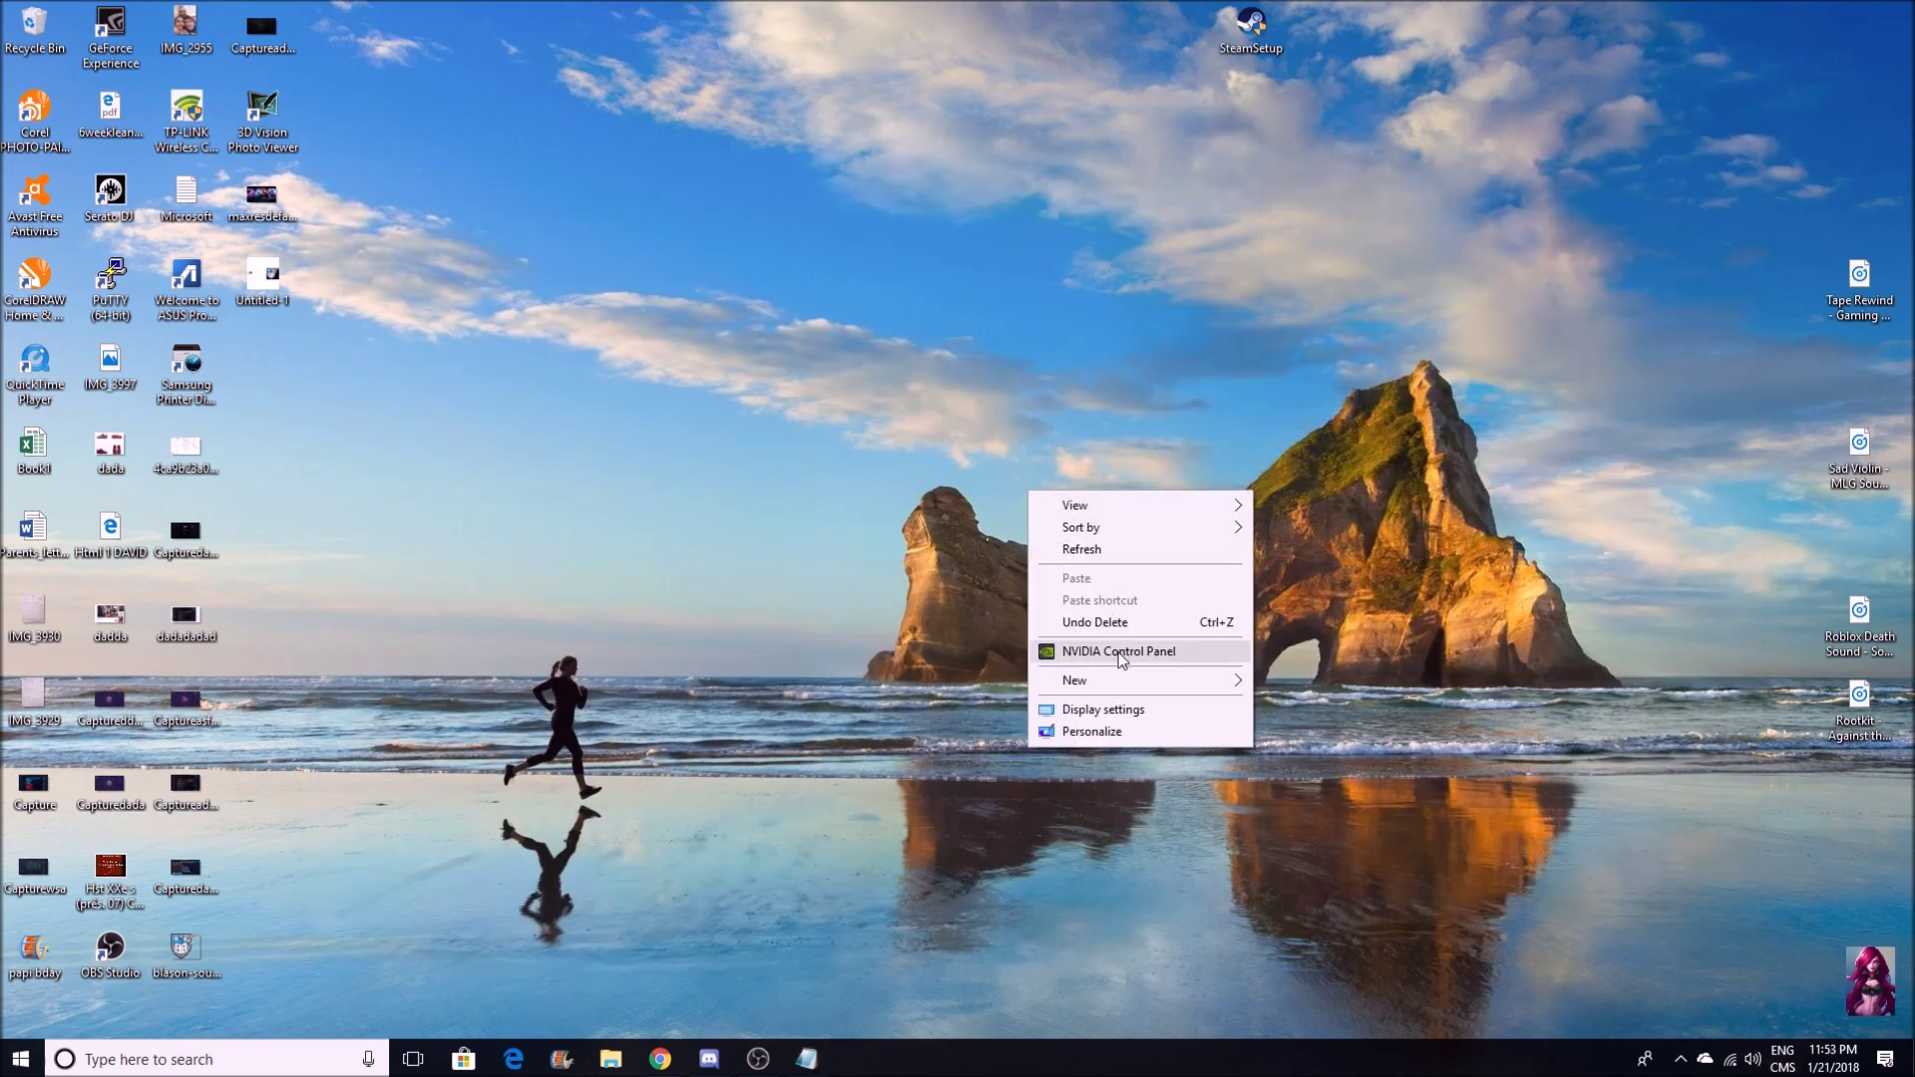
mouse_move(1111, 688)
left_click(1296, 681)
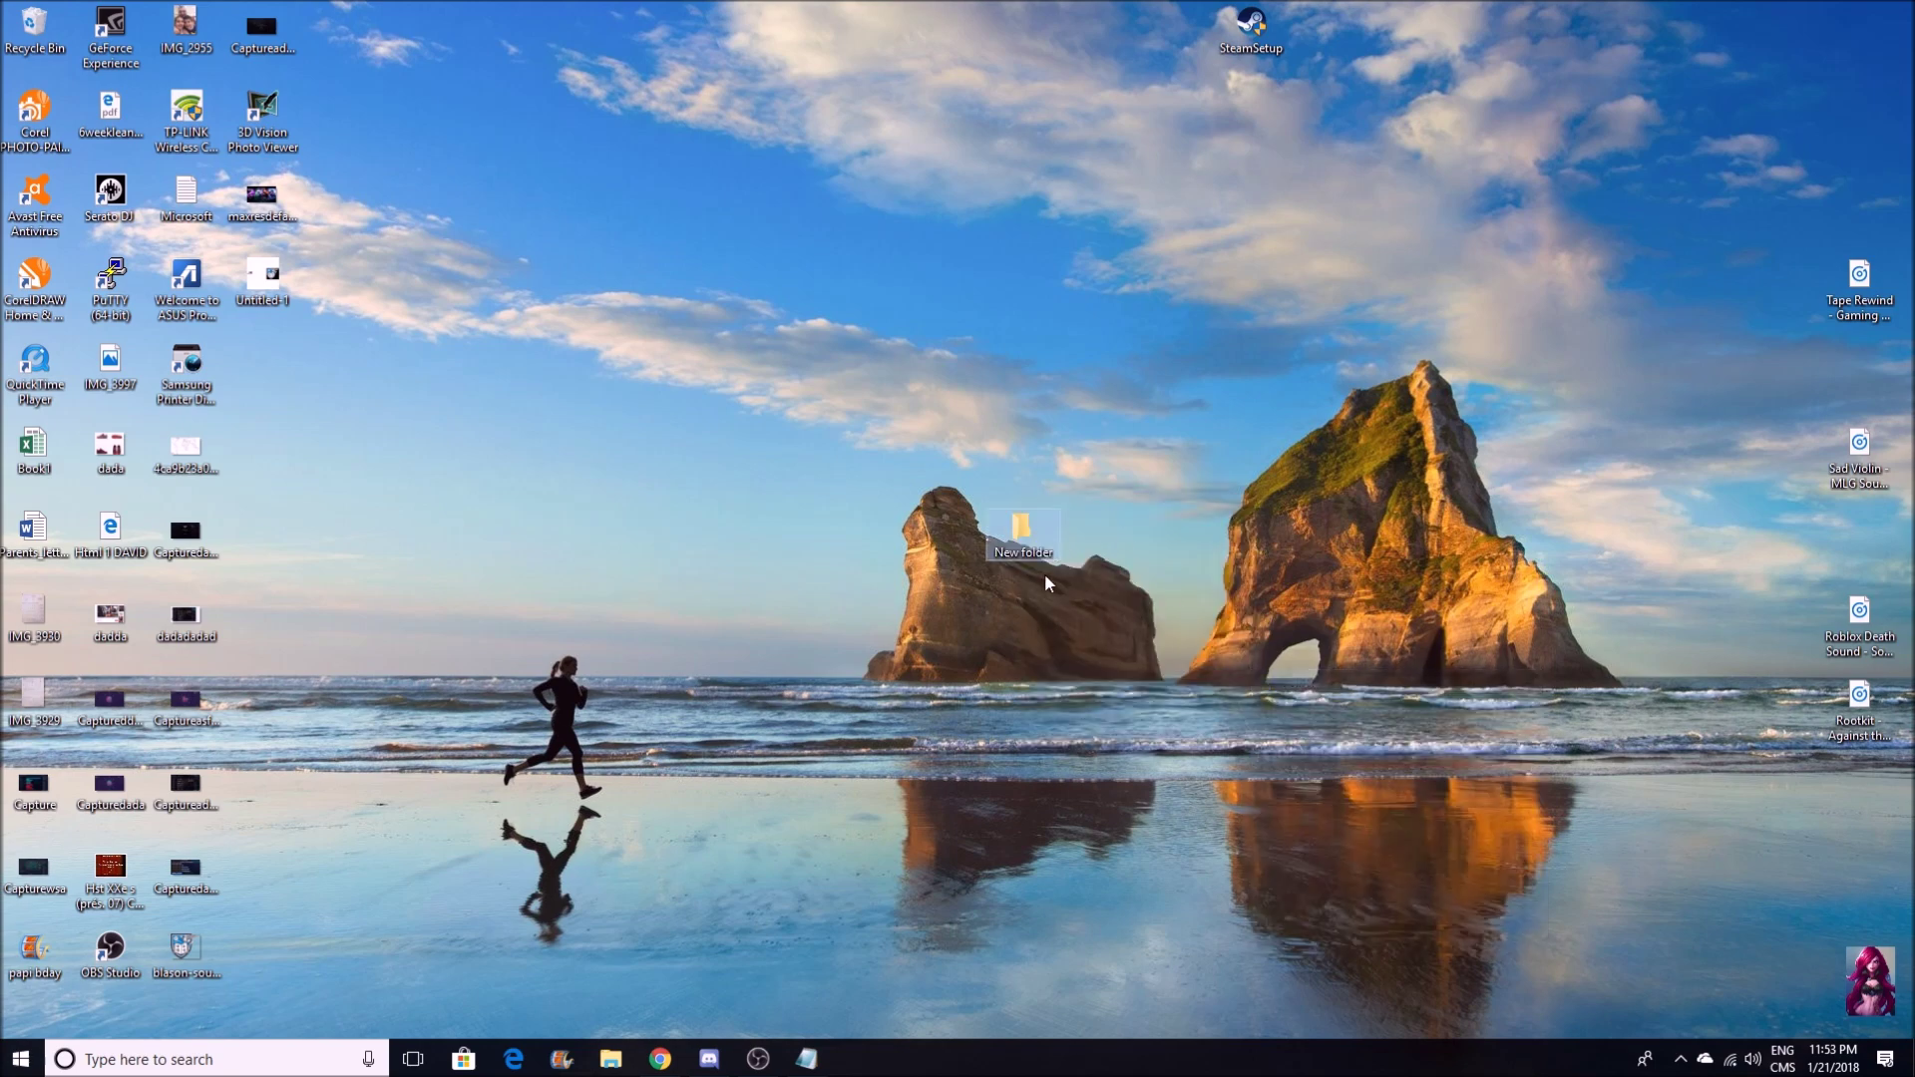
double_click(1052, 556)
left_click(1586, 232)
Rename the new folder to 'folder 1' and place it beneath SteamSetup.
left_click(1043, 558)
type("folder 1")
key("Return")
left_click_drag(1052, 551, 1428, 331)
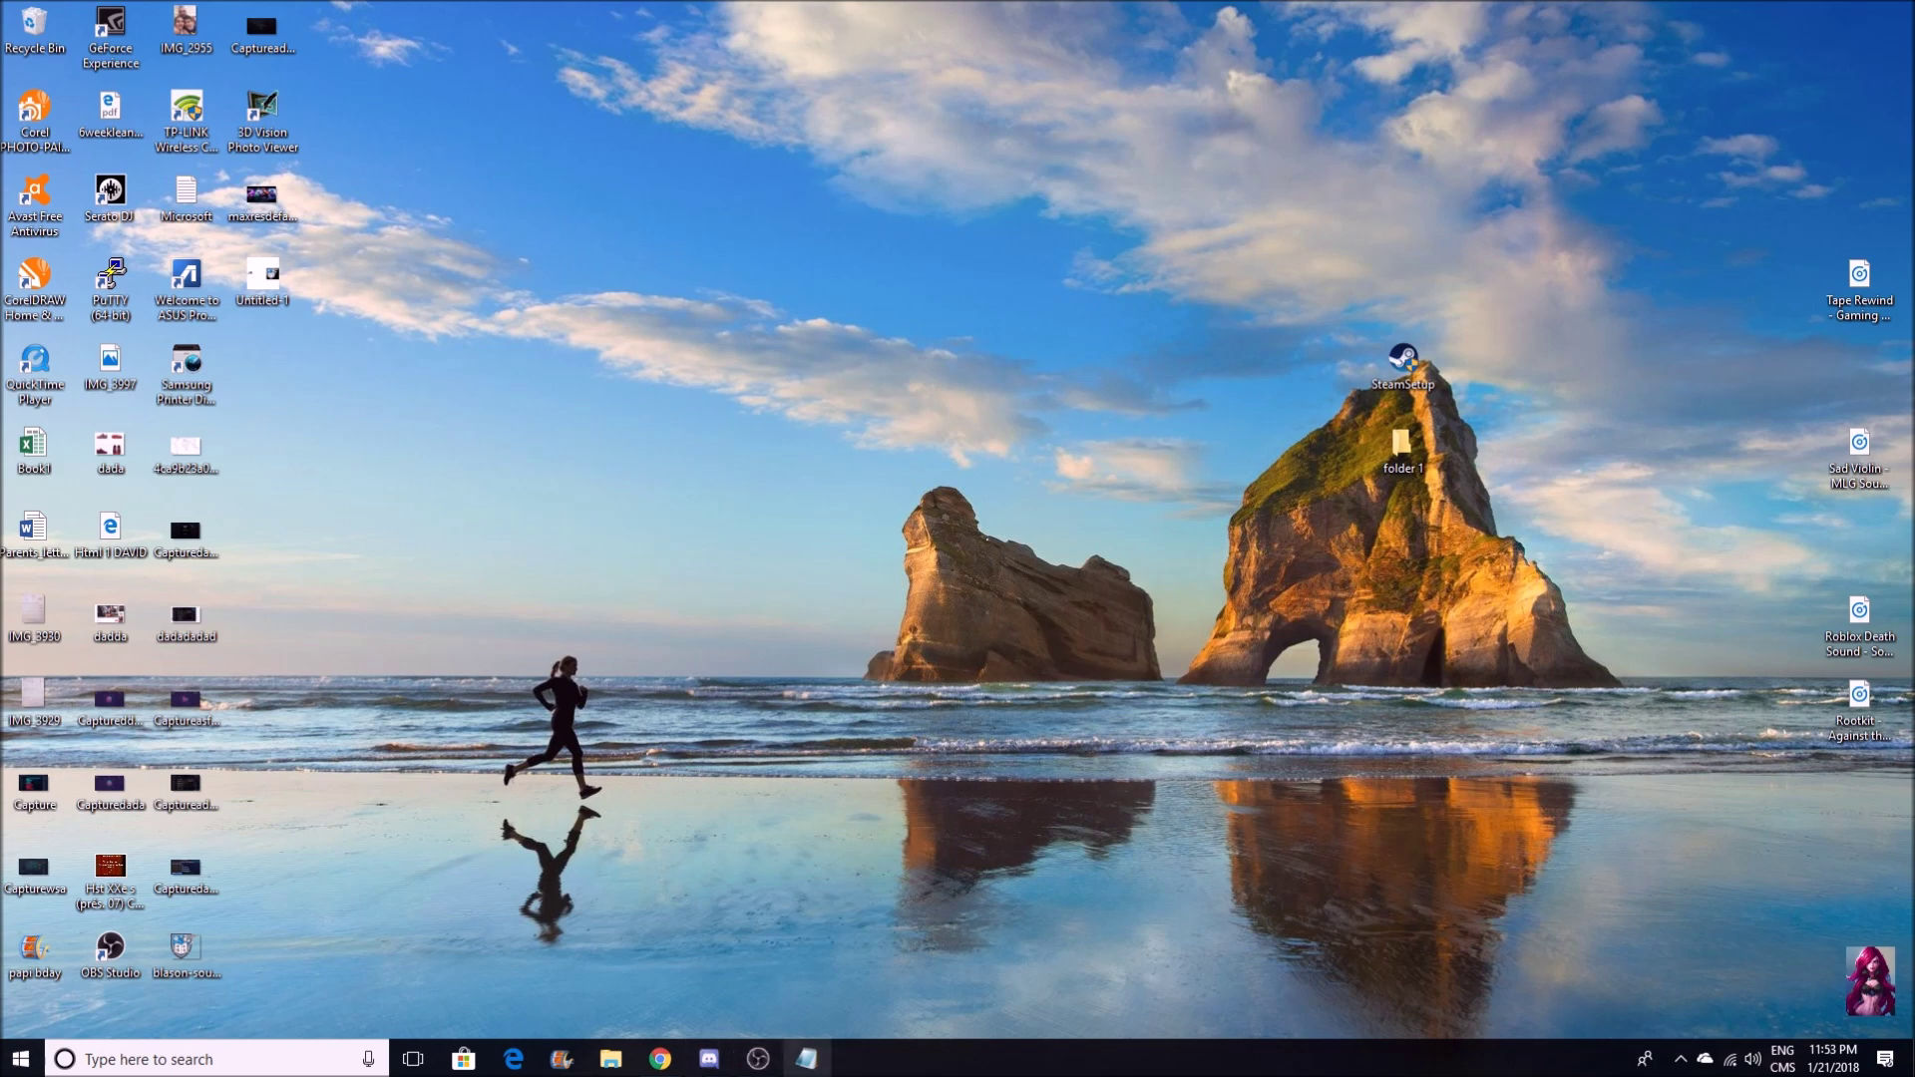
left_click(806, 1058)
Save the script via Save As as 'download thing.bat' in Desktop > folder 1.
left_click(329, 249)
left_click(375, 337)
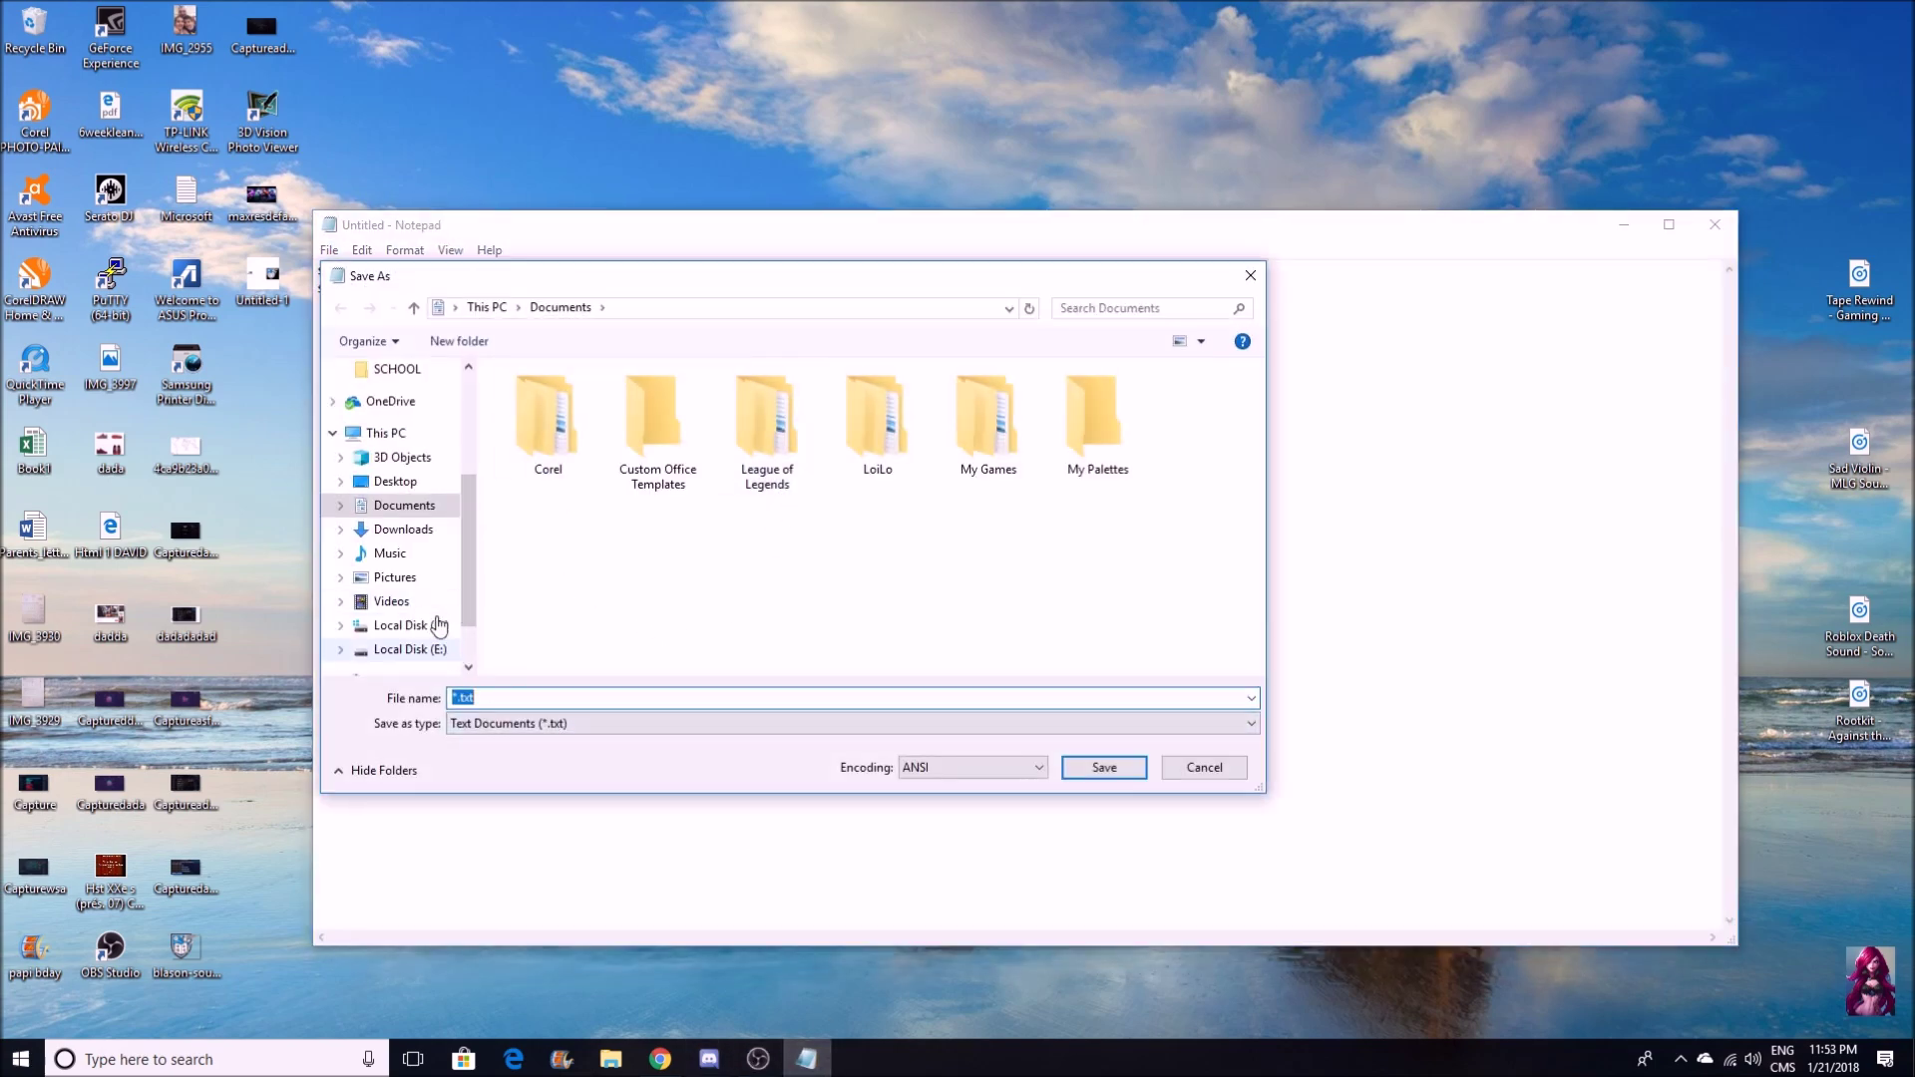
left_click(389, 482)
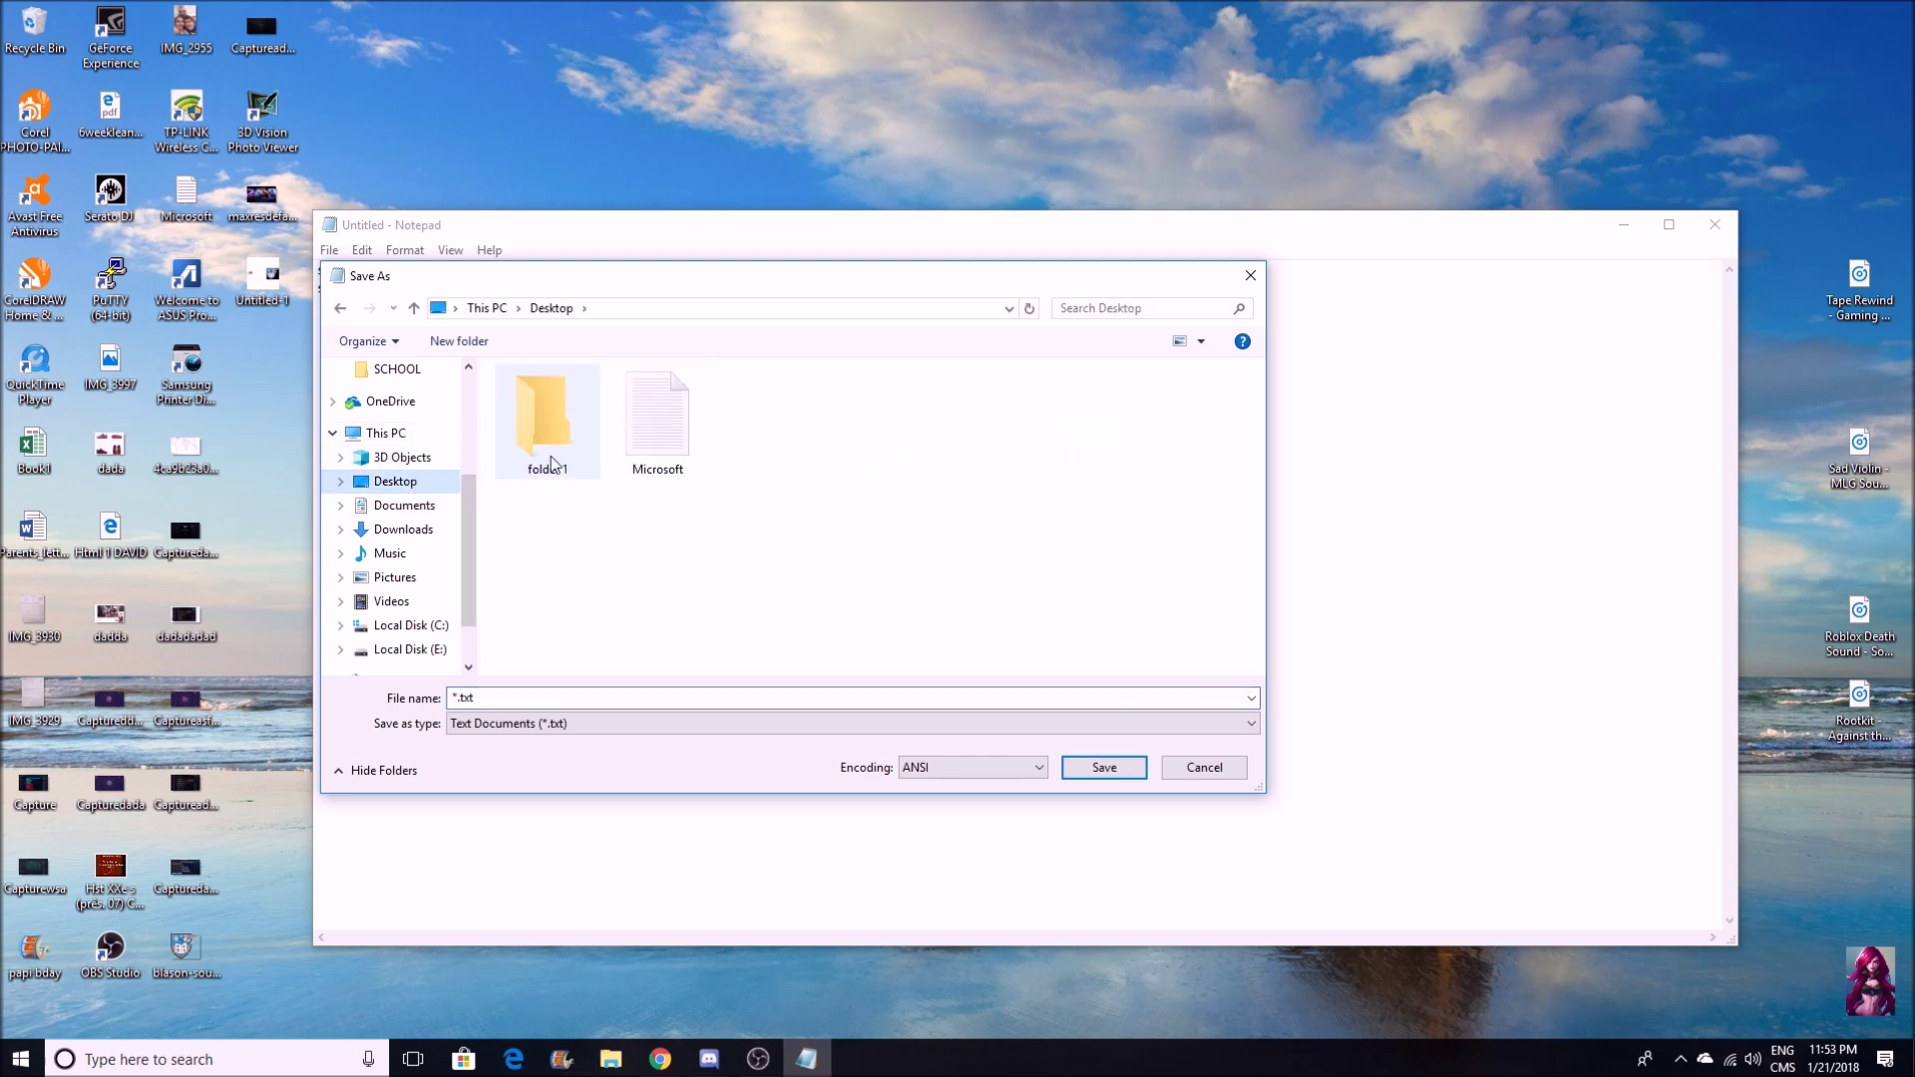
double_click(552, 415)
left_click(515, 696)
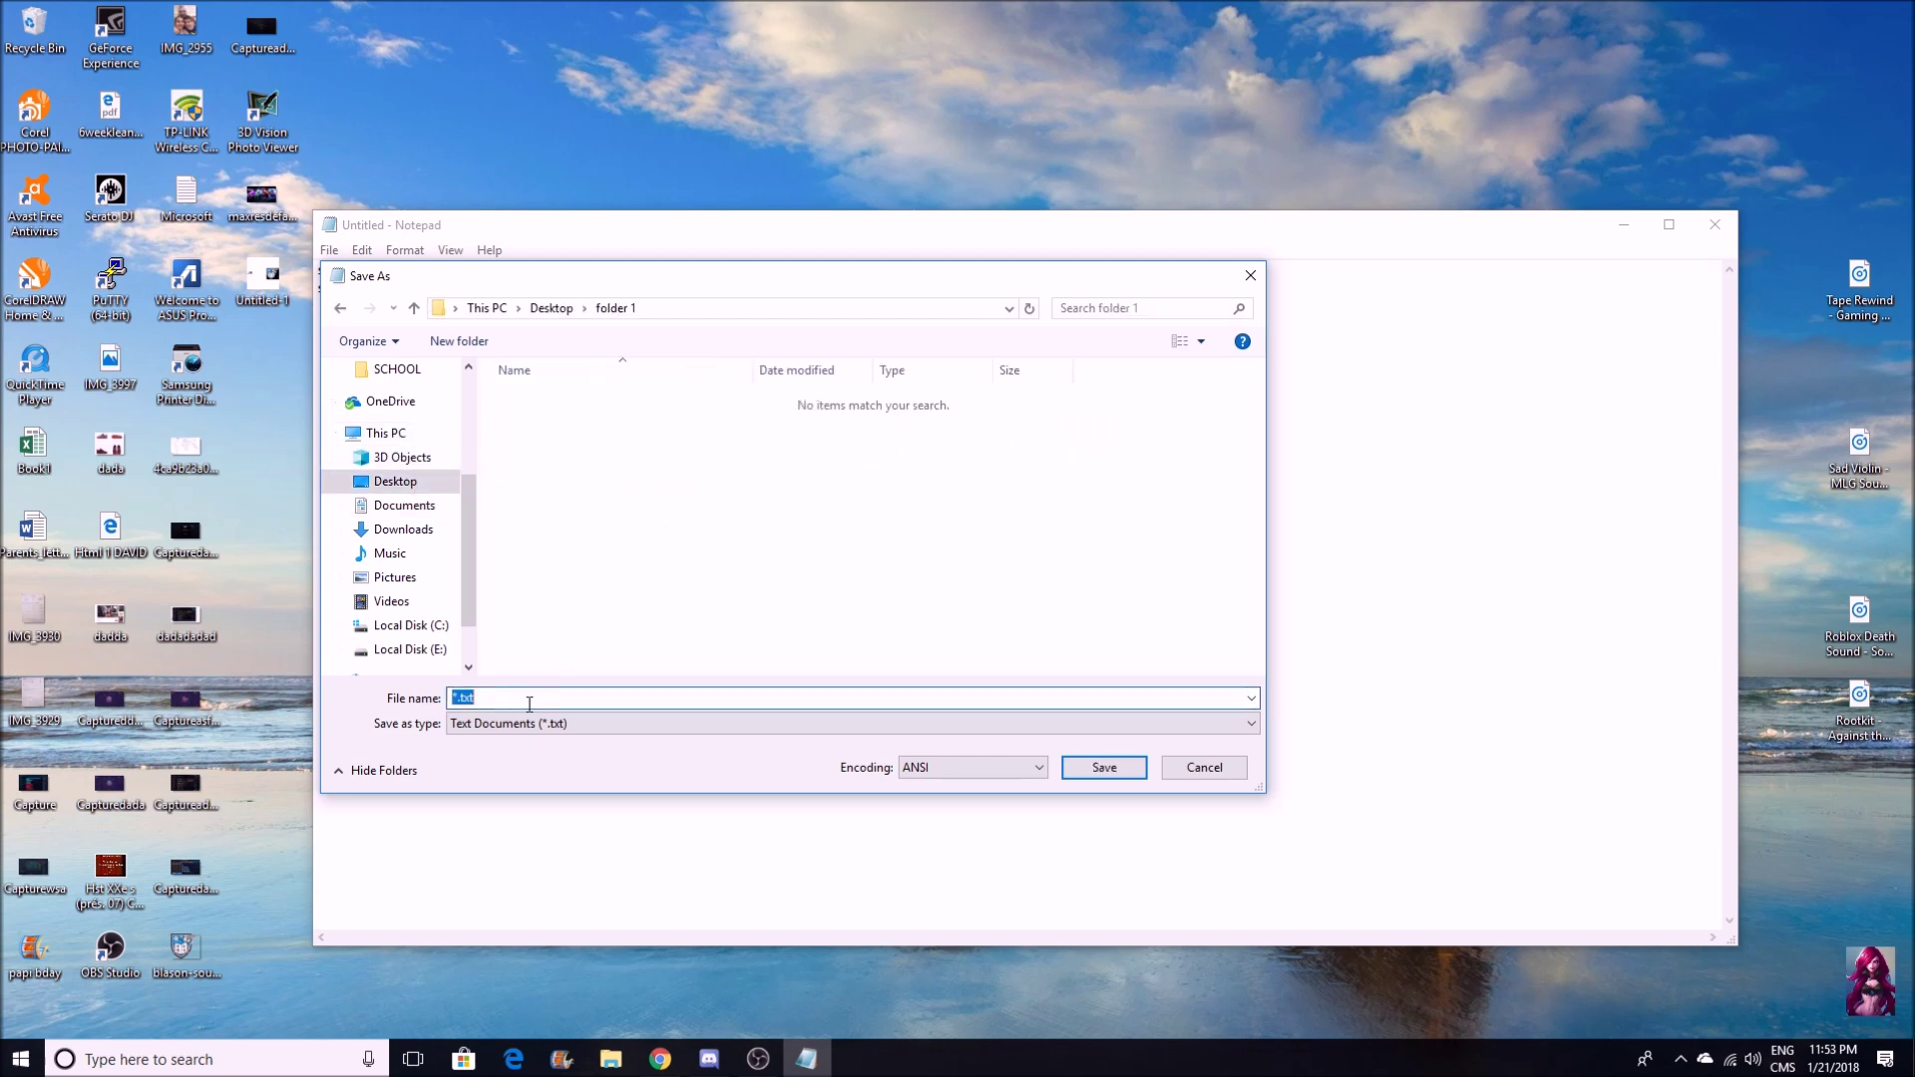
left_click(462, 701)
key("alt+n")
type("download thing.bat")
key("Return")
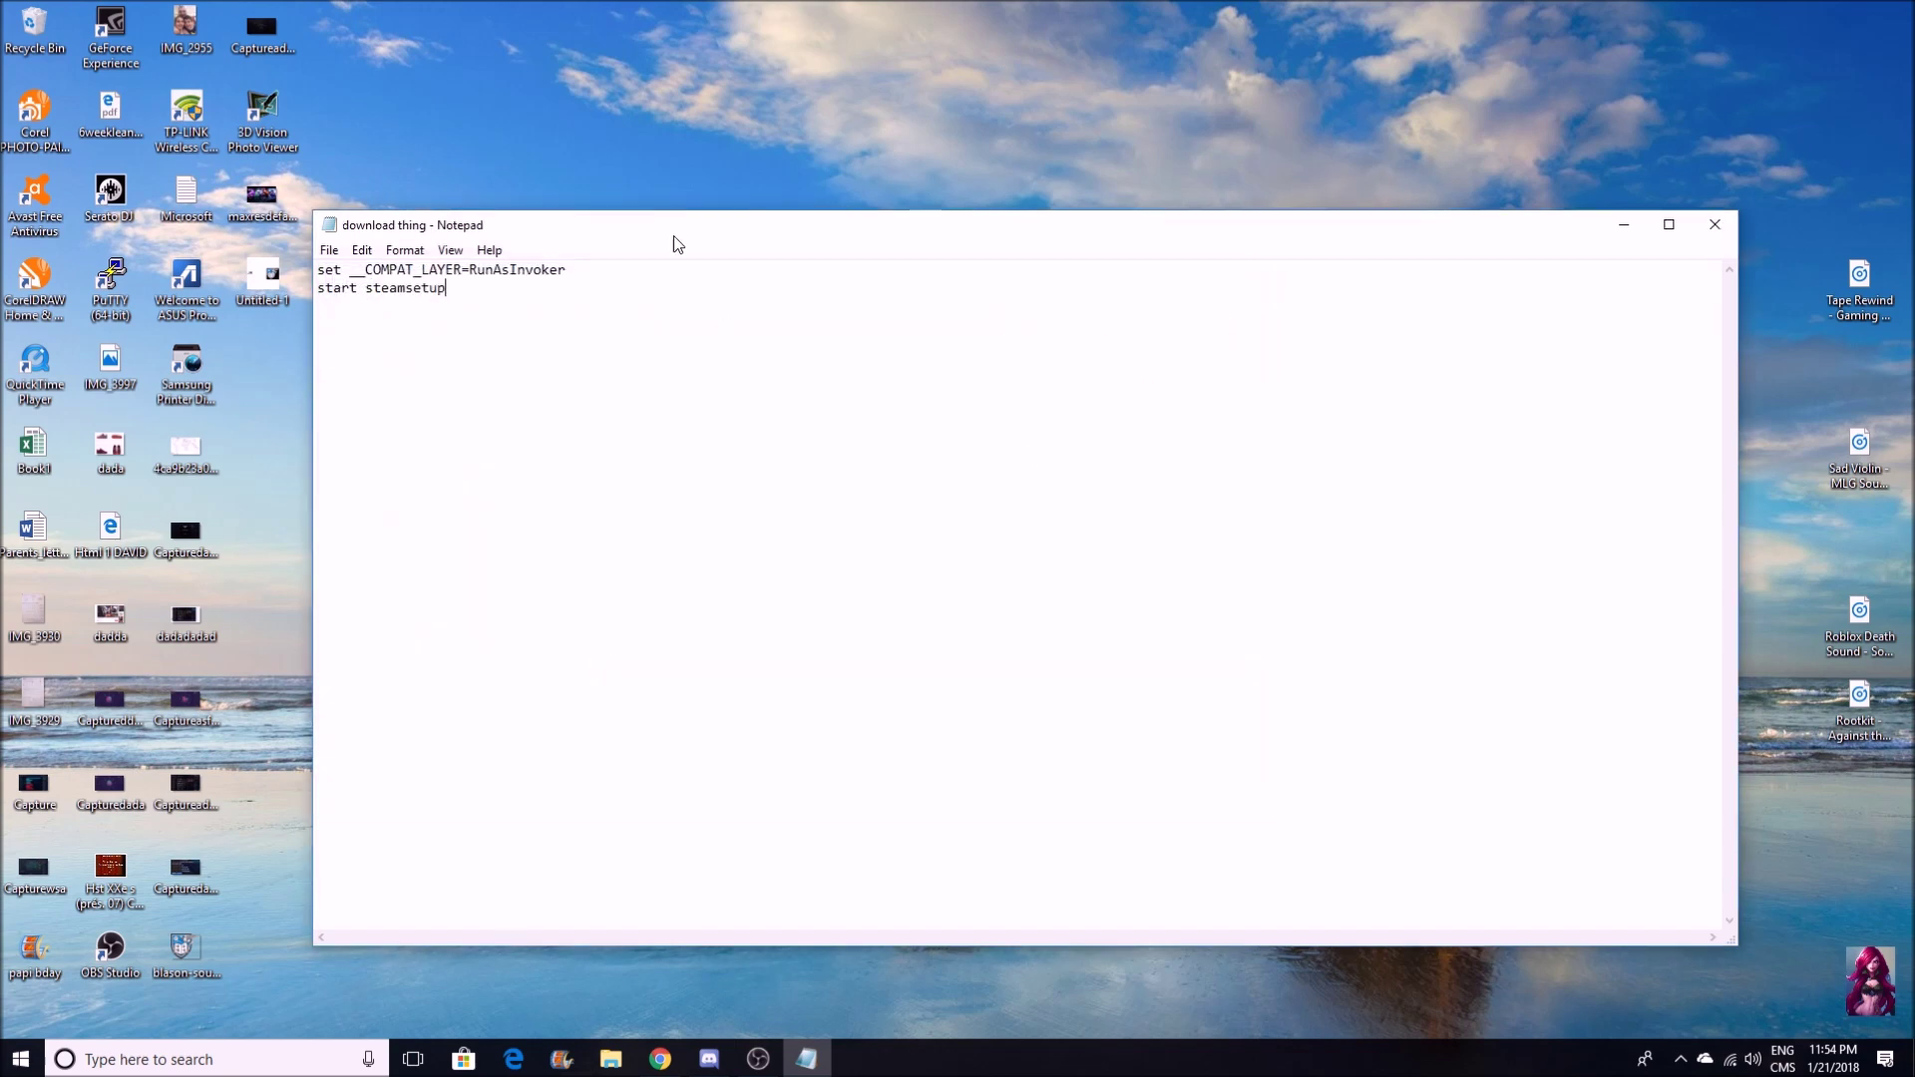
Close Notepad and open the folder 1 window, moving it to the left.
left_click(1714, 223)
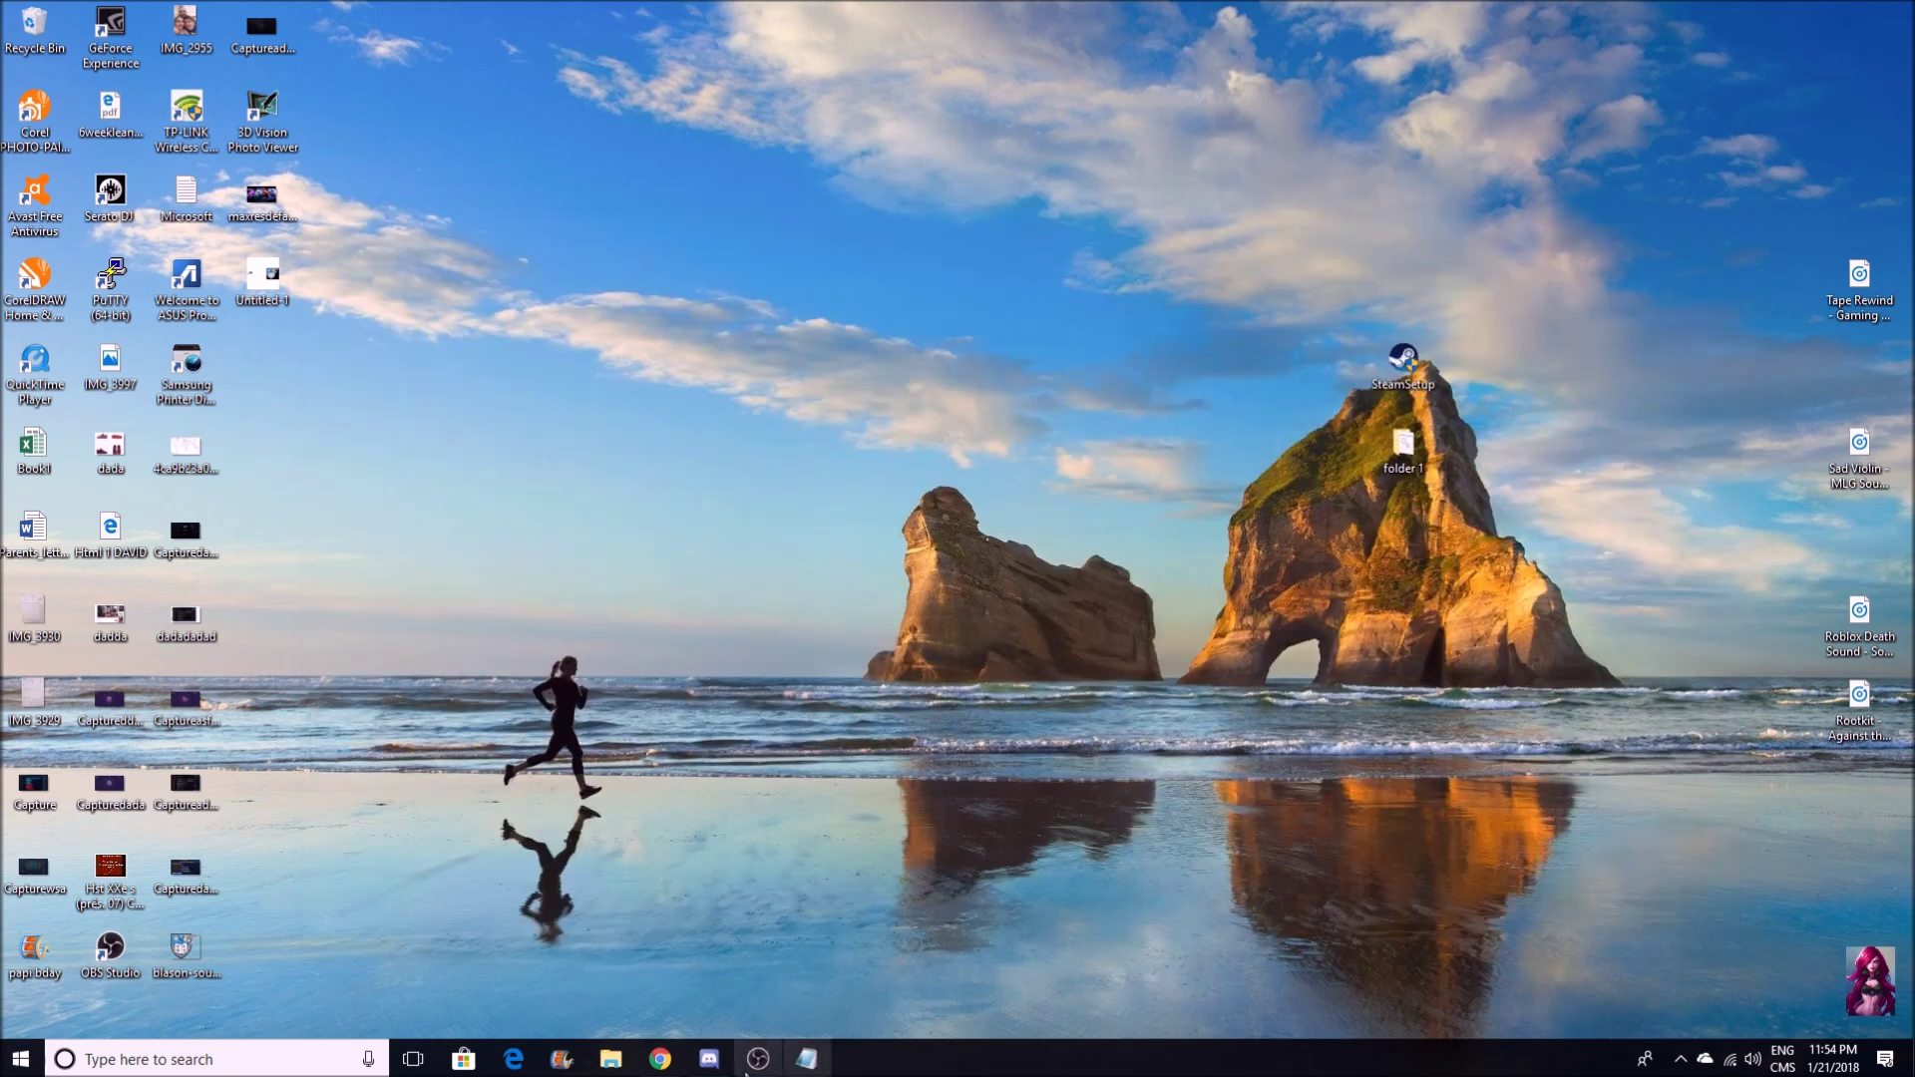
double_click(1403, 446)
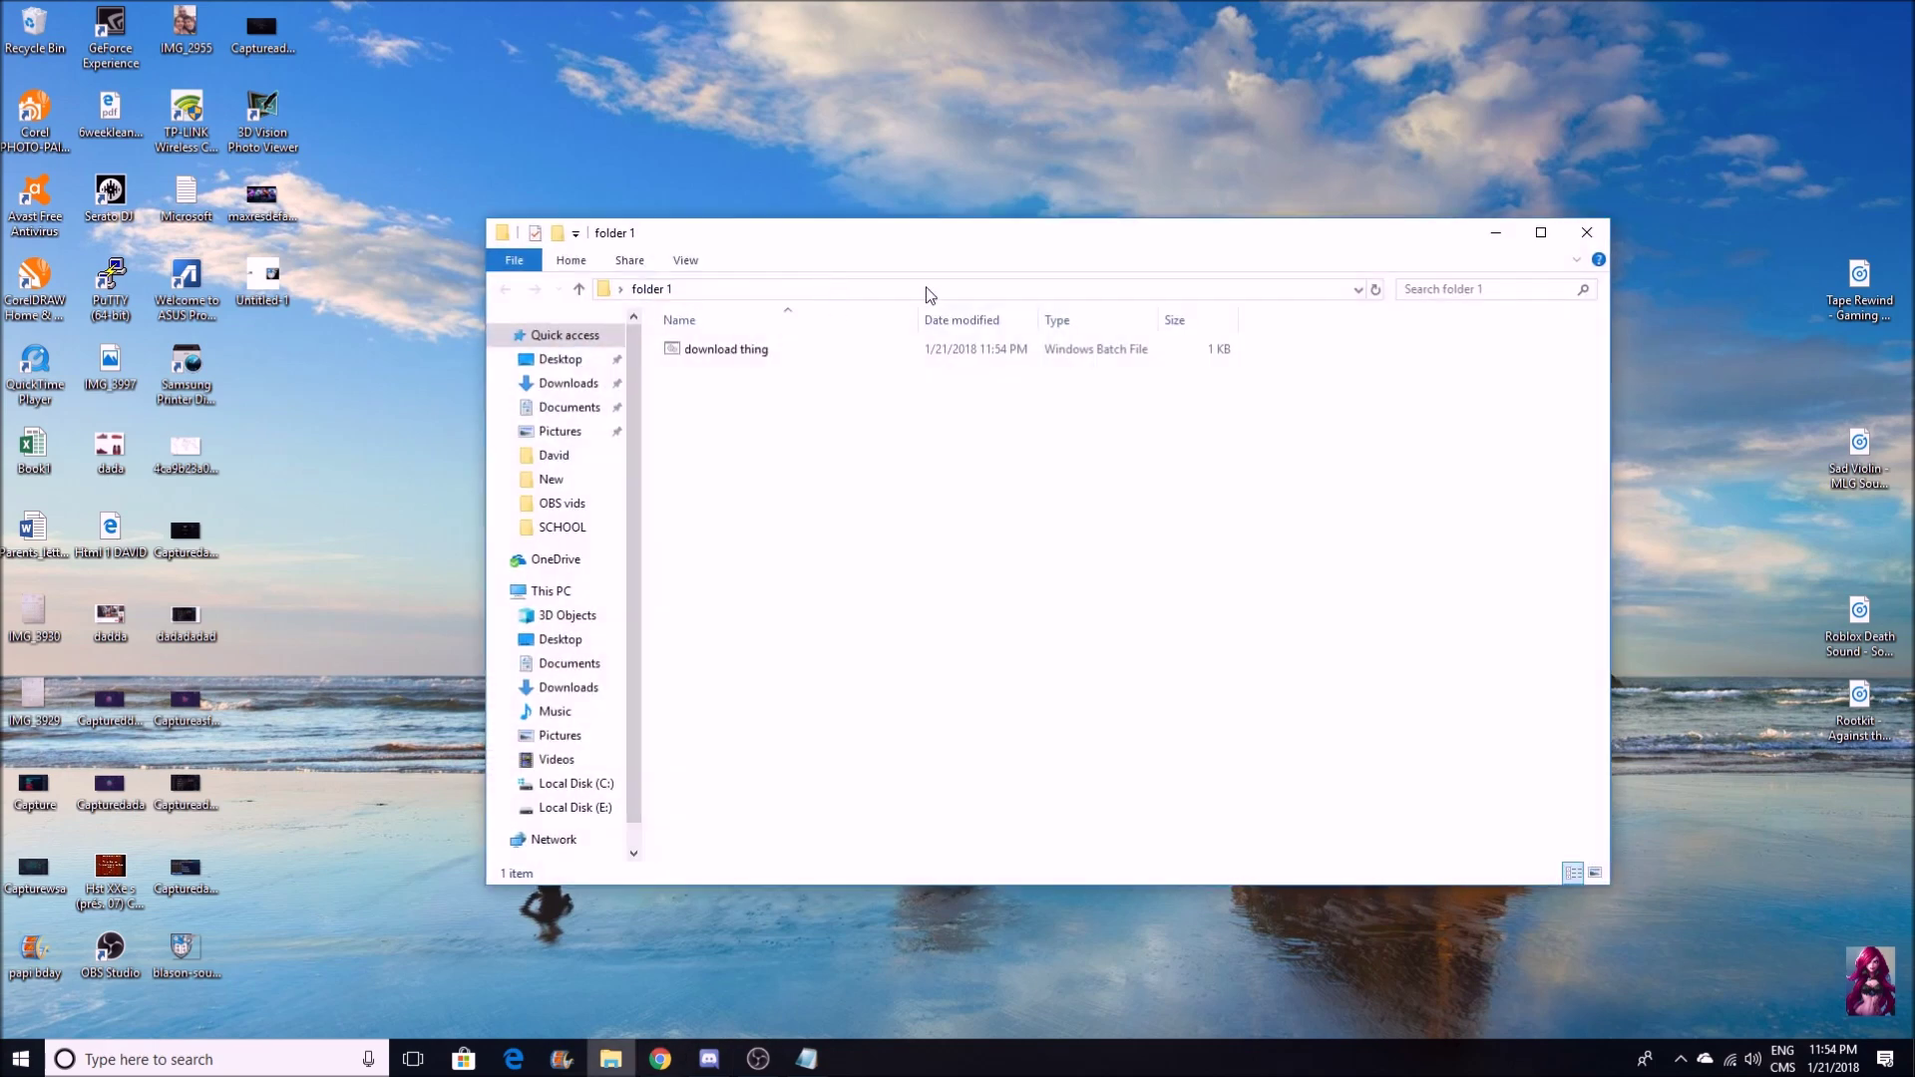
left_click_drag(1030, 238, 841, 204)
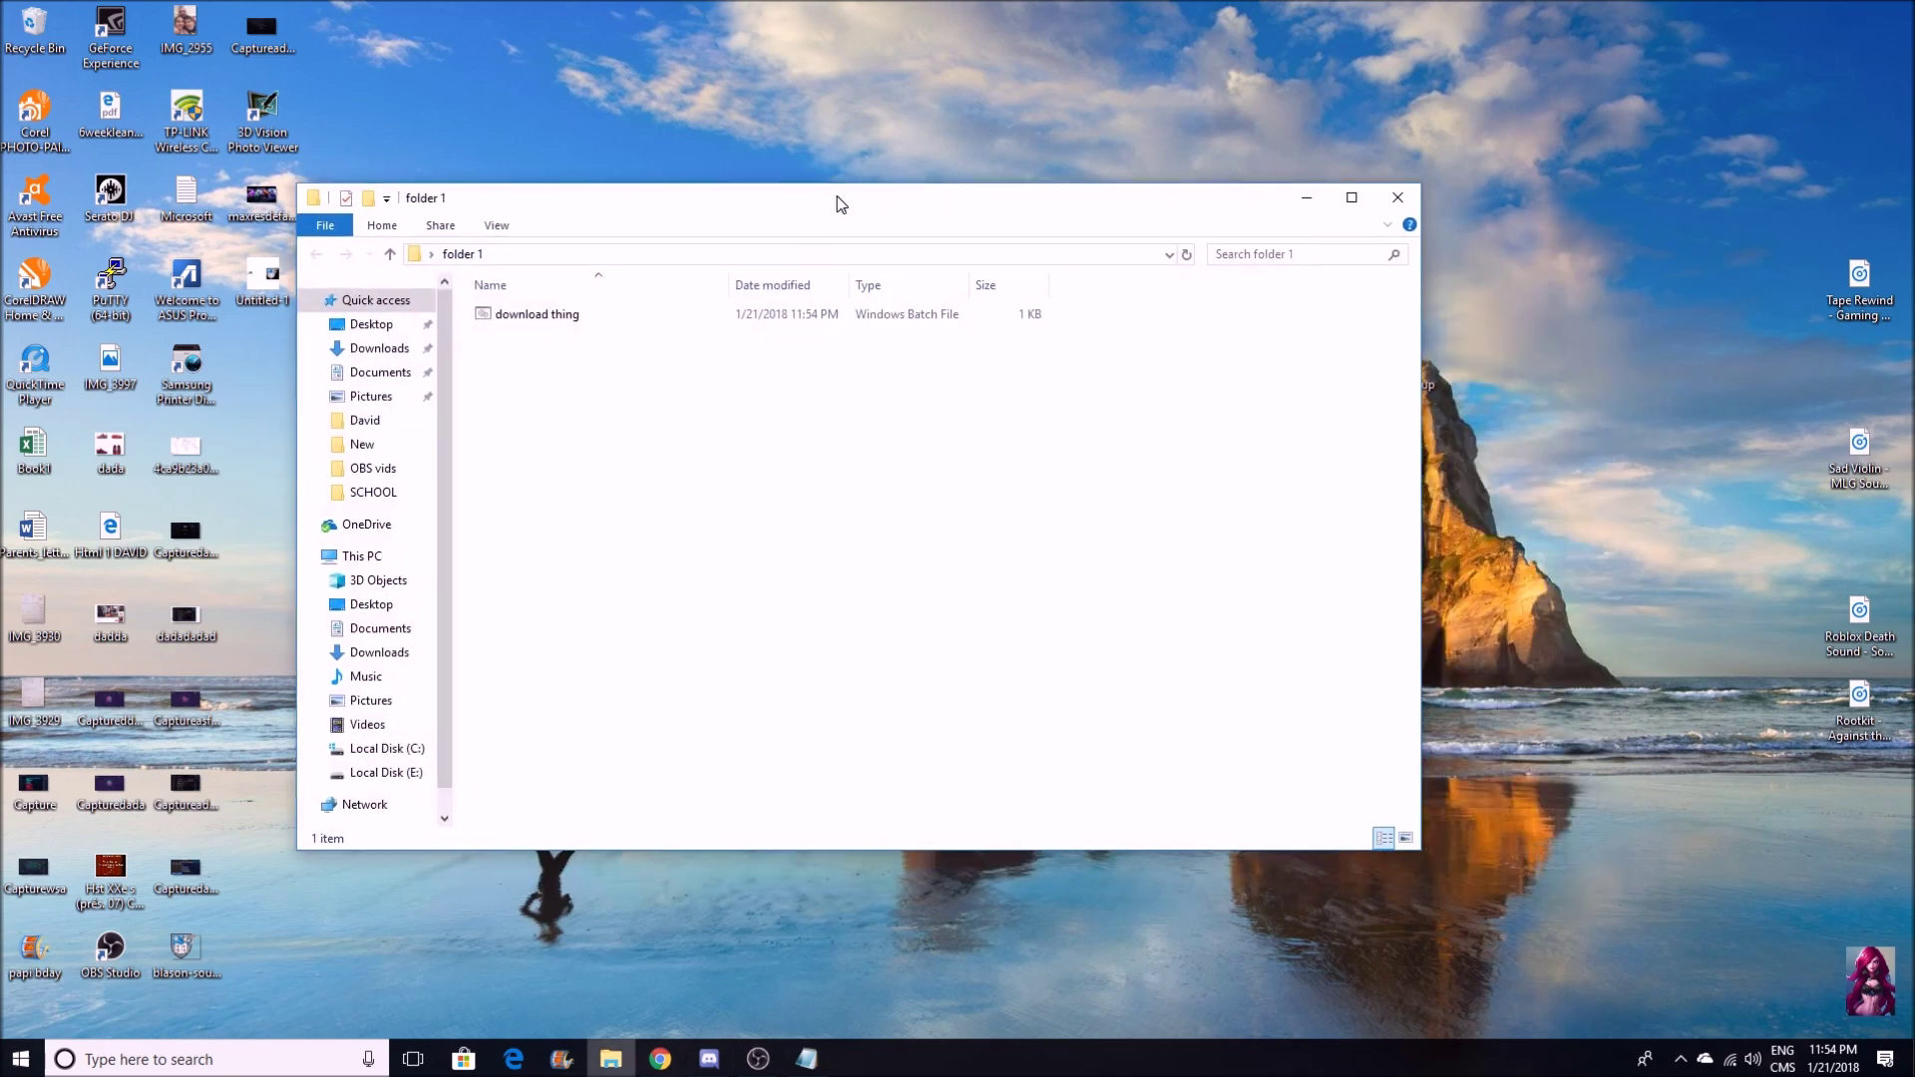
left_click_drag(1138, 199, 1060, 186)
Move SteamSetup from the desktop into folder 1, then run download thing.
left_click_drag(1414, 369, 468, 364)
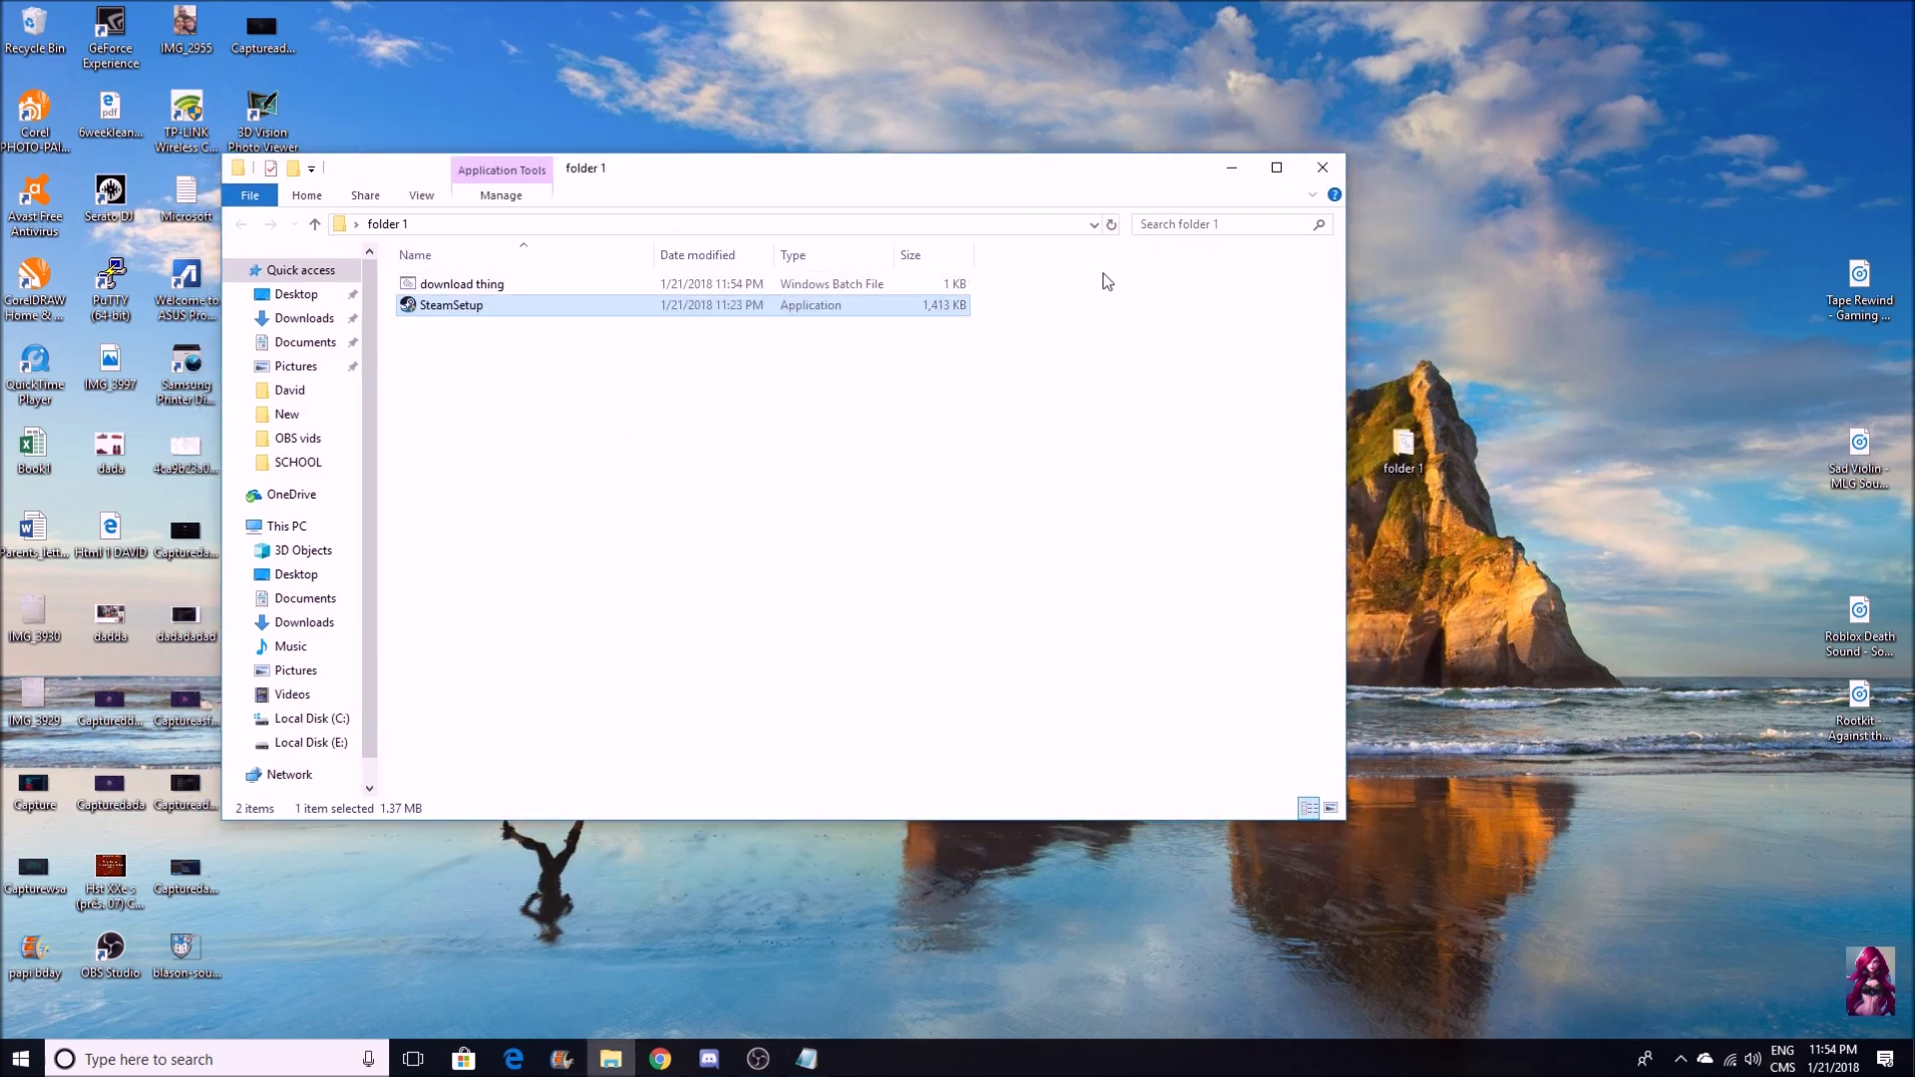
left_click_drag(987, 204, 1112, 213)
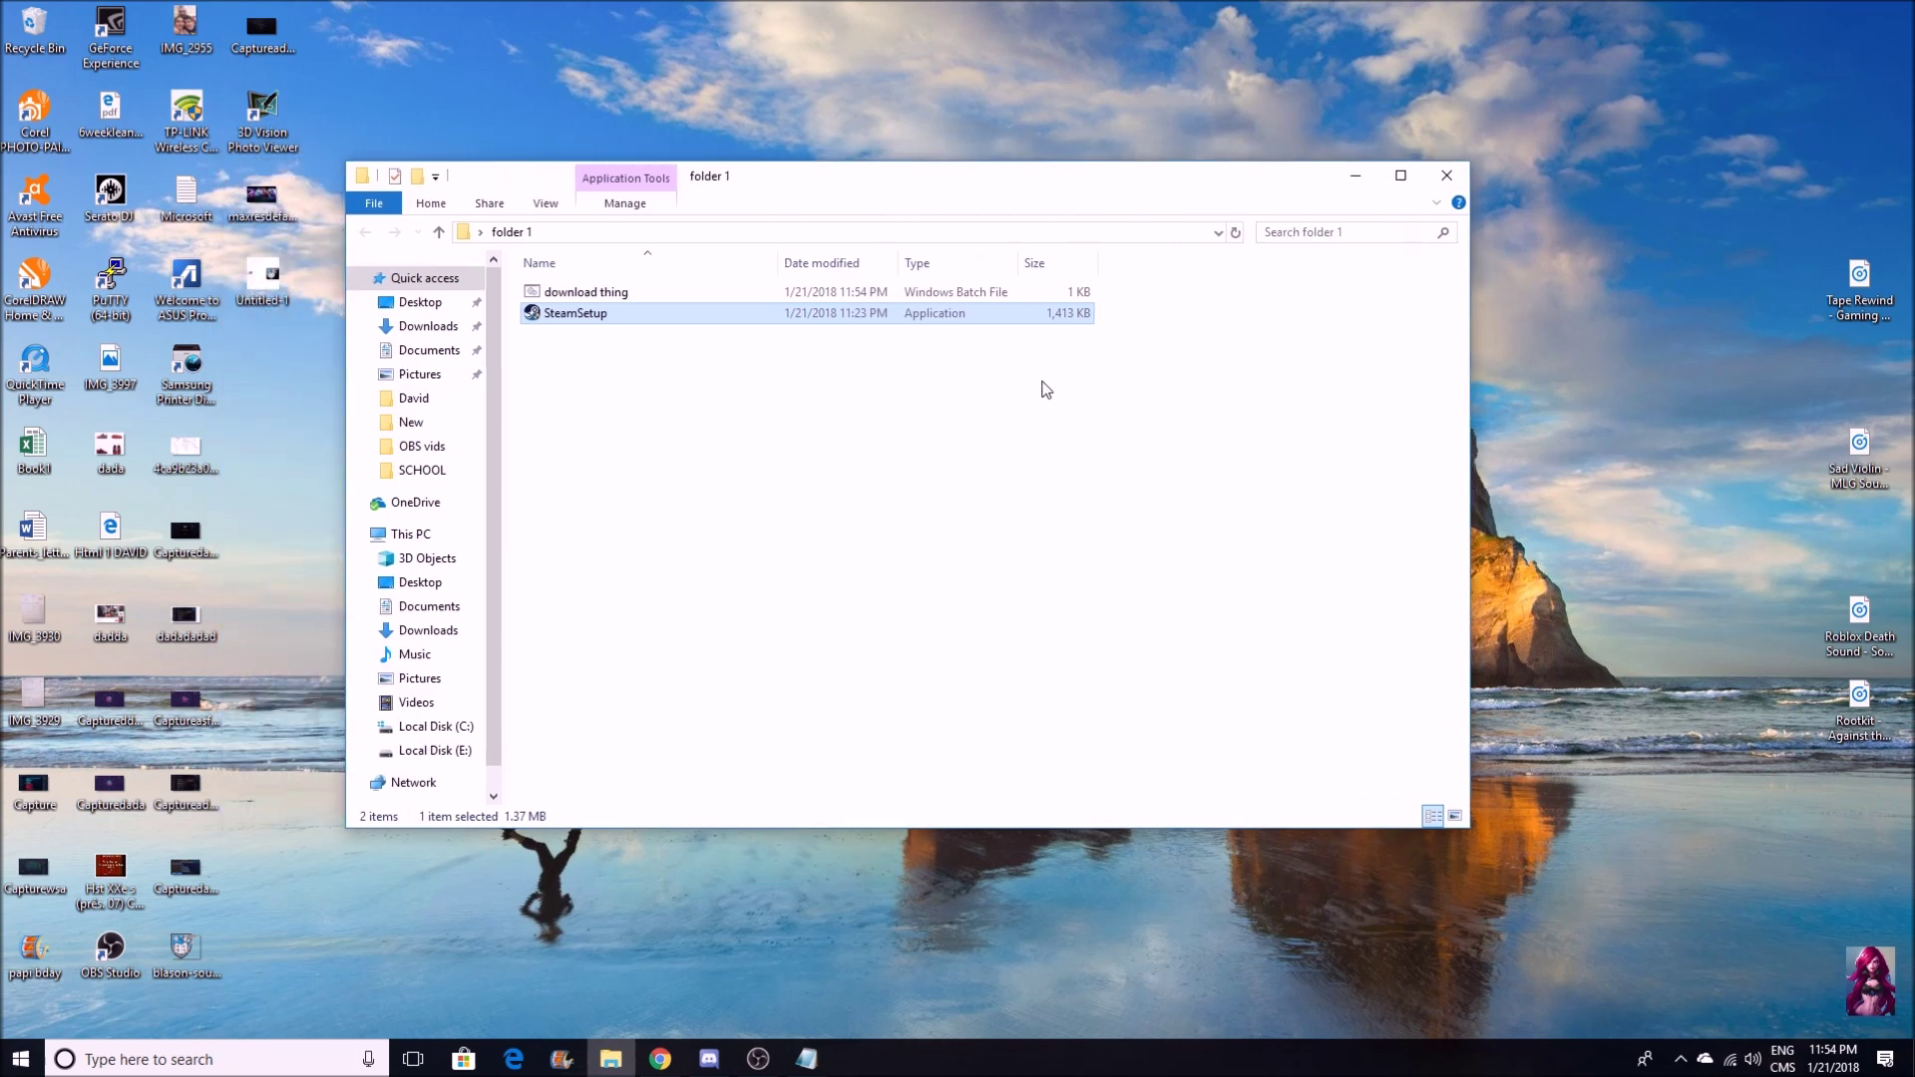
left_click(1038, 389)
left_click_drag(898, 177, 933, 194)
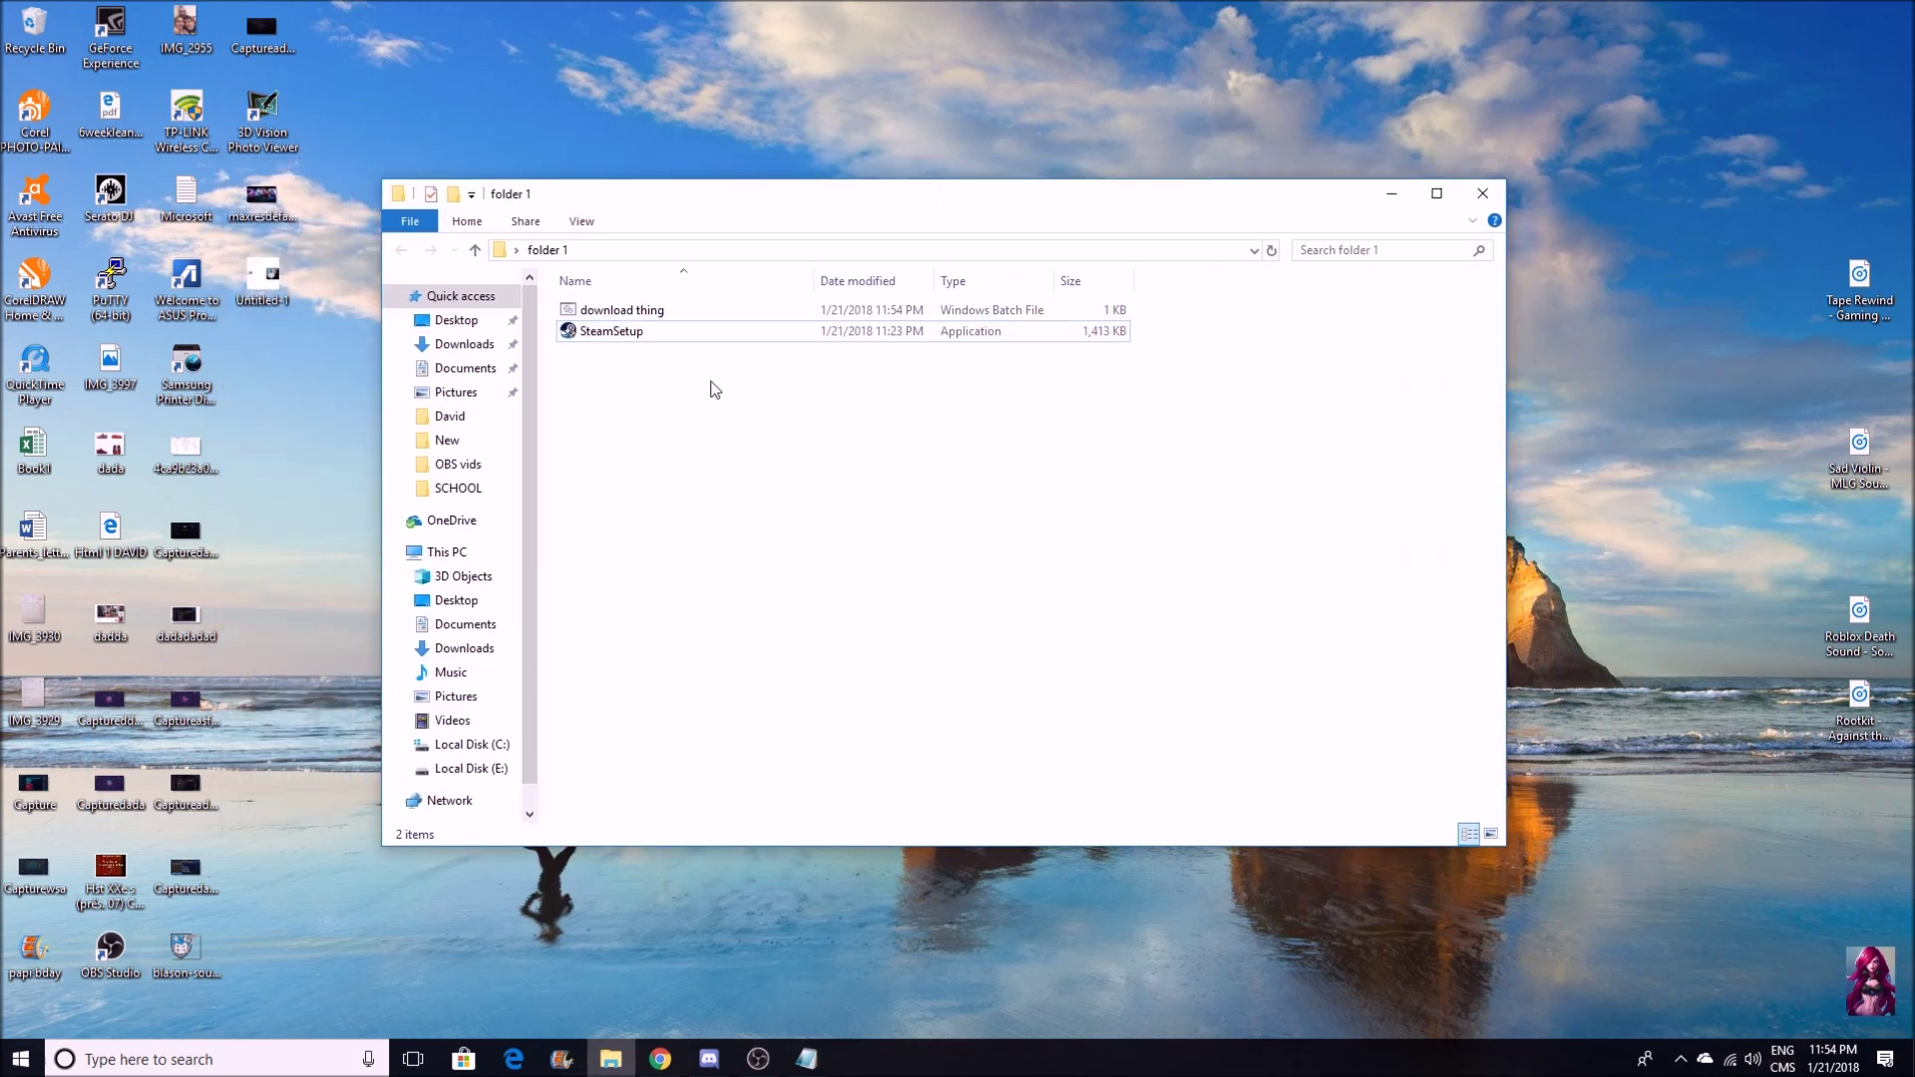
left_click(674, 310)
double_click(673, 309)
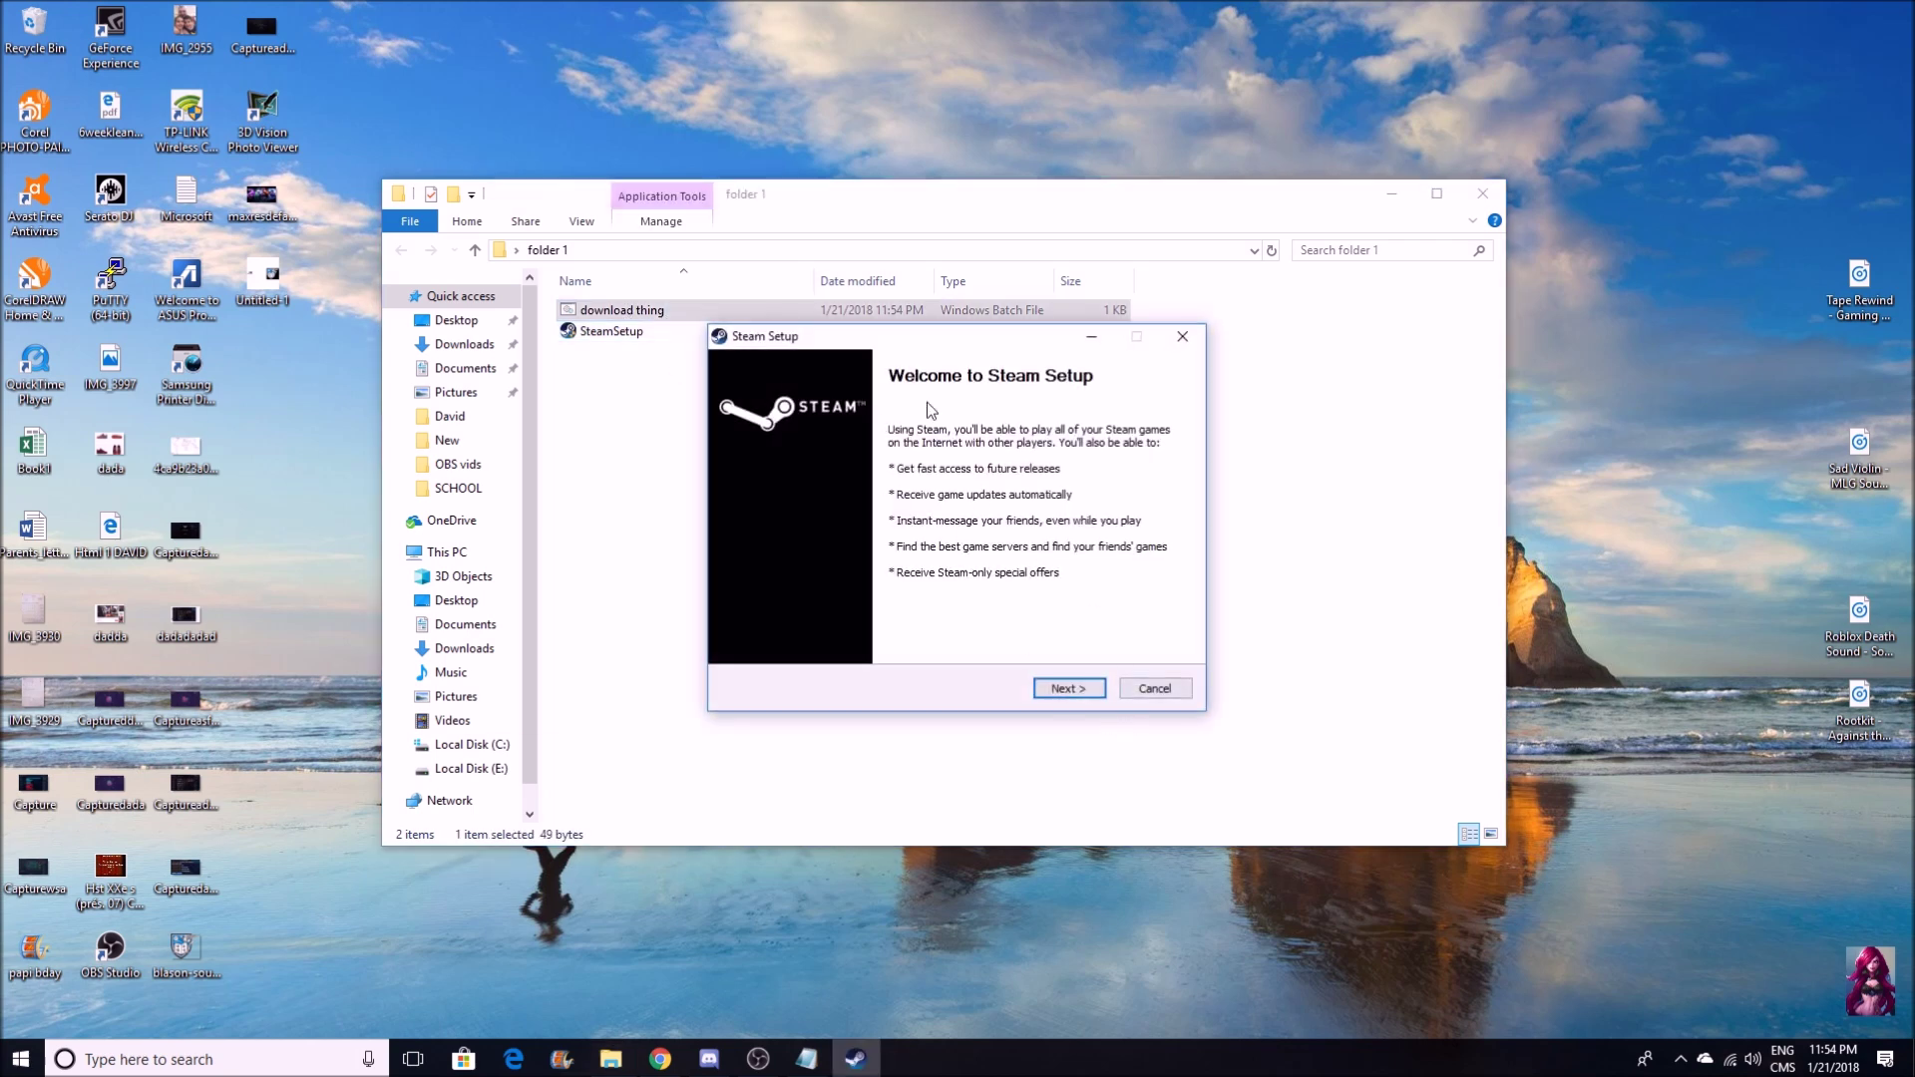
Accept the Steam license, keep English, and keep E:\Steam\ as the install folder.
left_click(1082, 690)
left_click(806, 650)
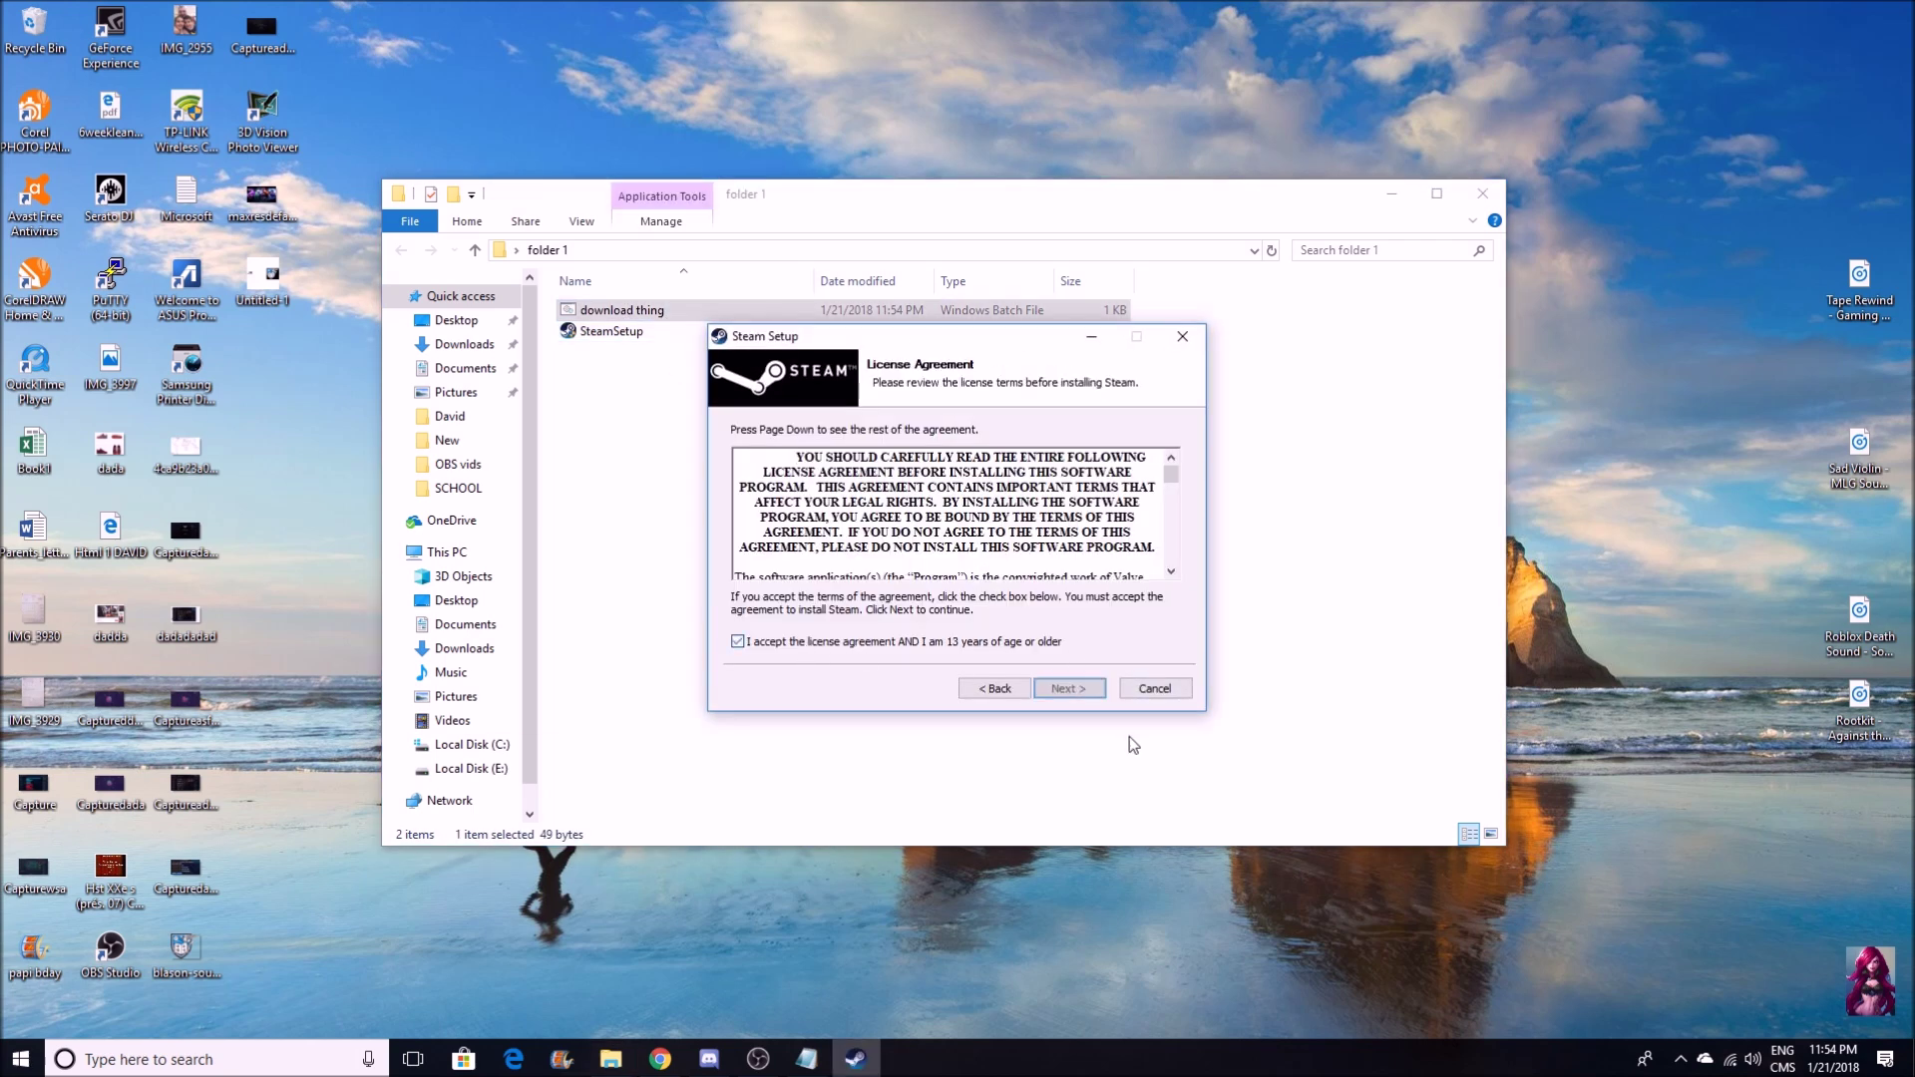
left_click(1069, 688)
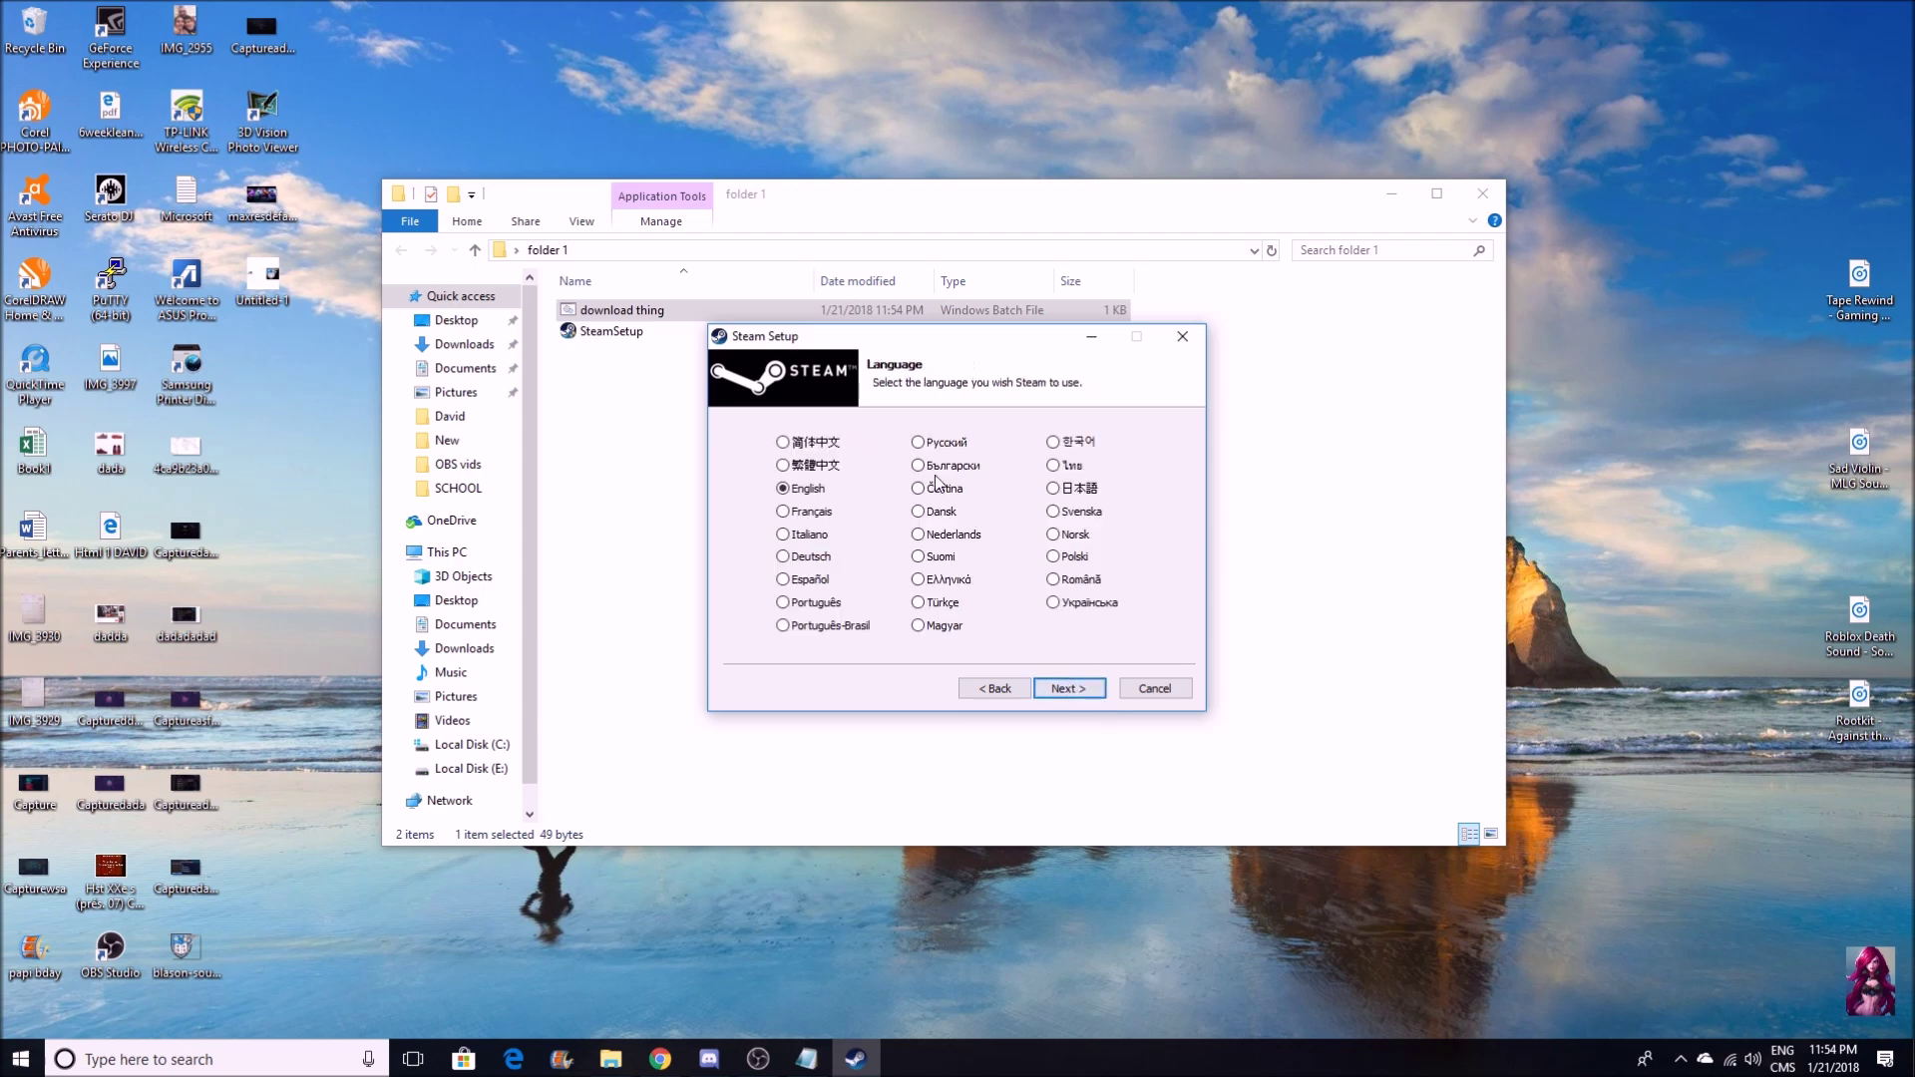
left_click(1069, 689)
left_click(845, 571)
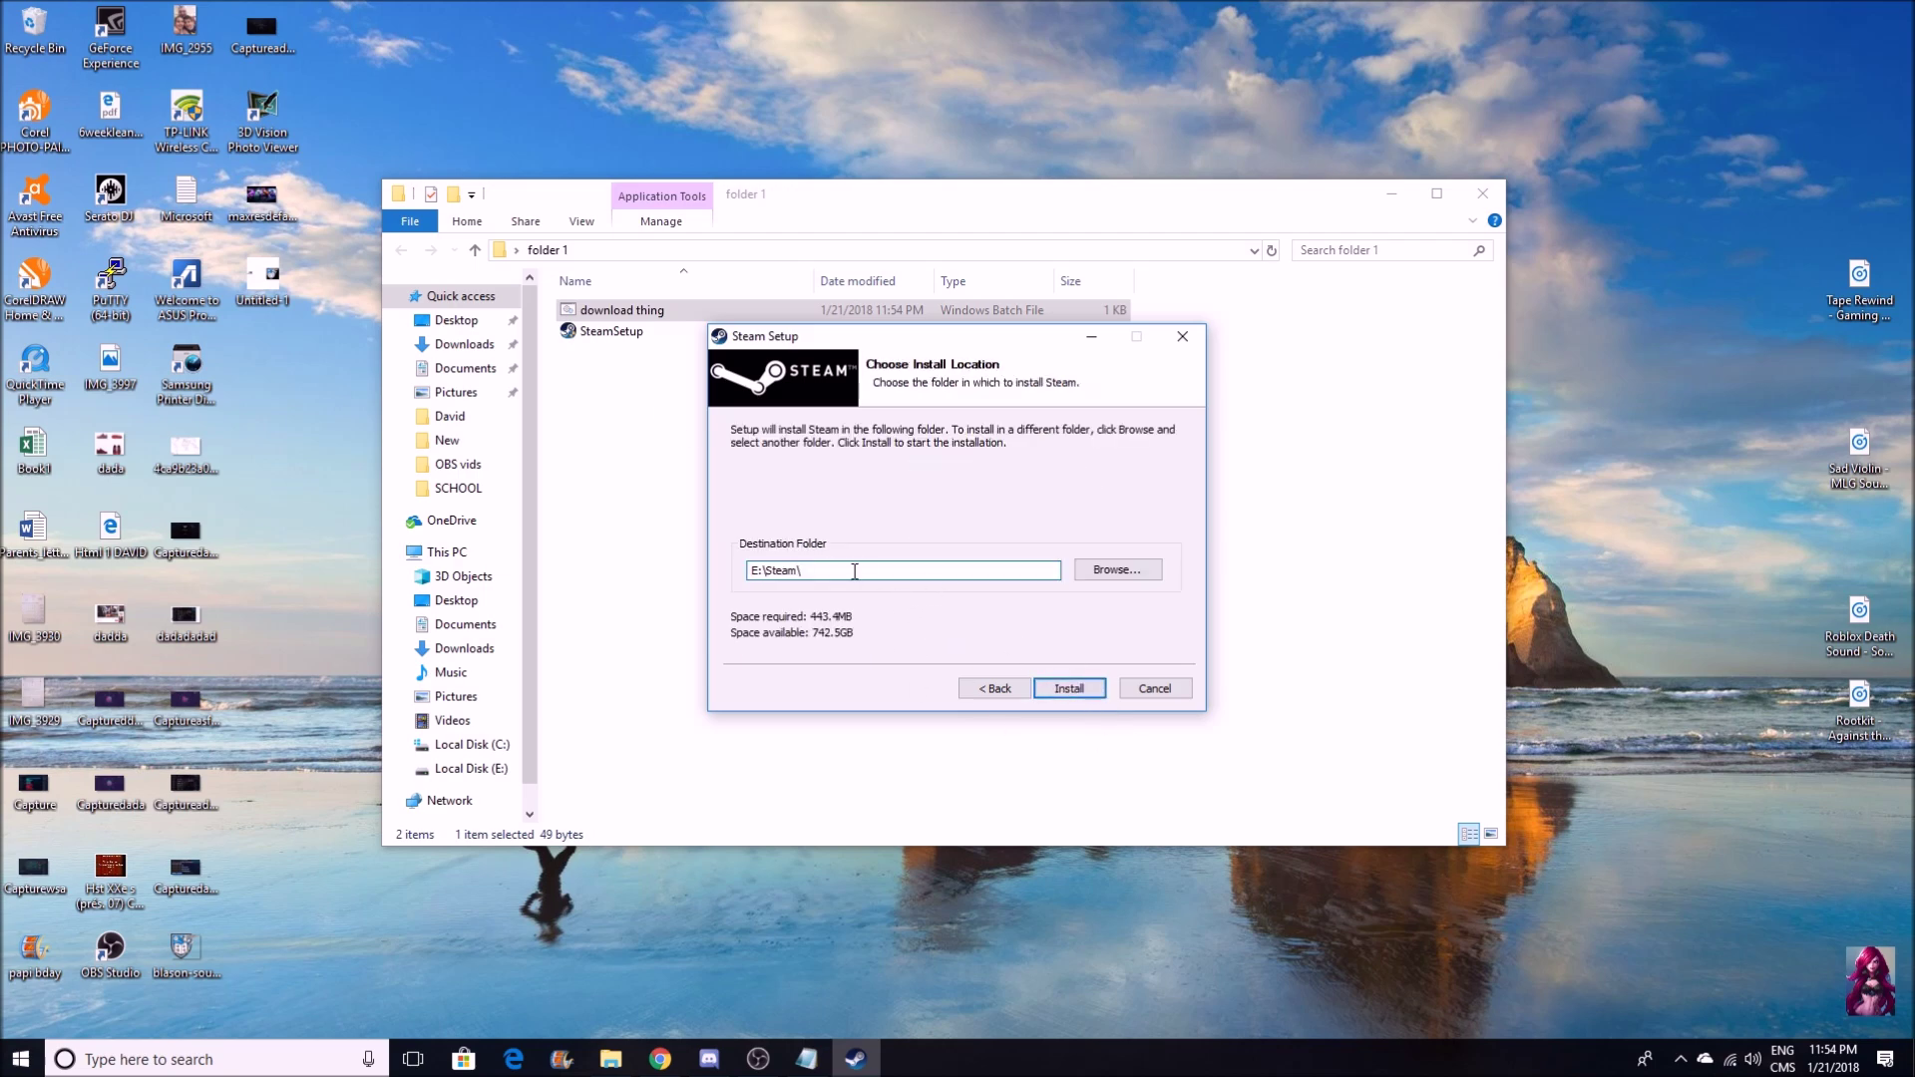
left_click(1117, 570)
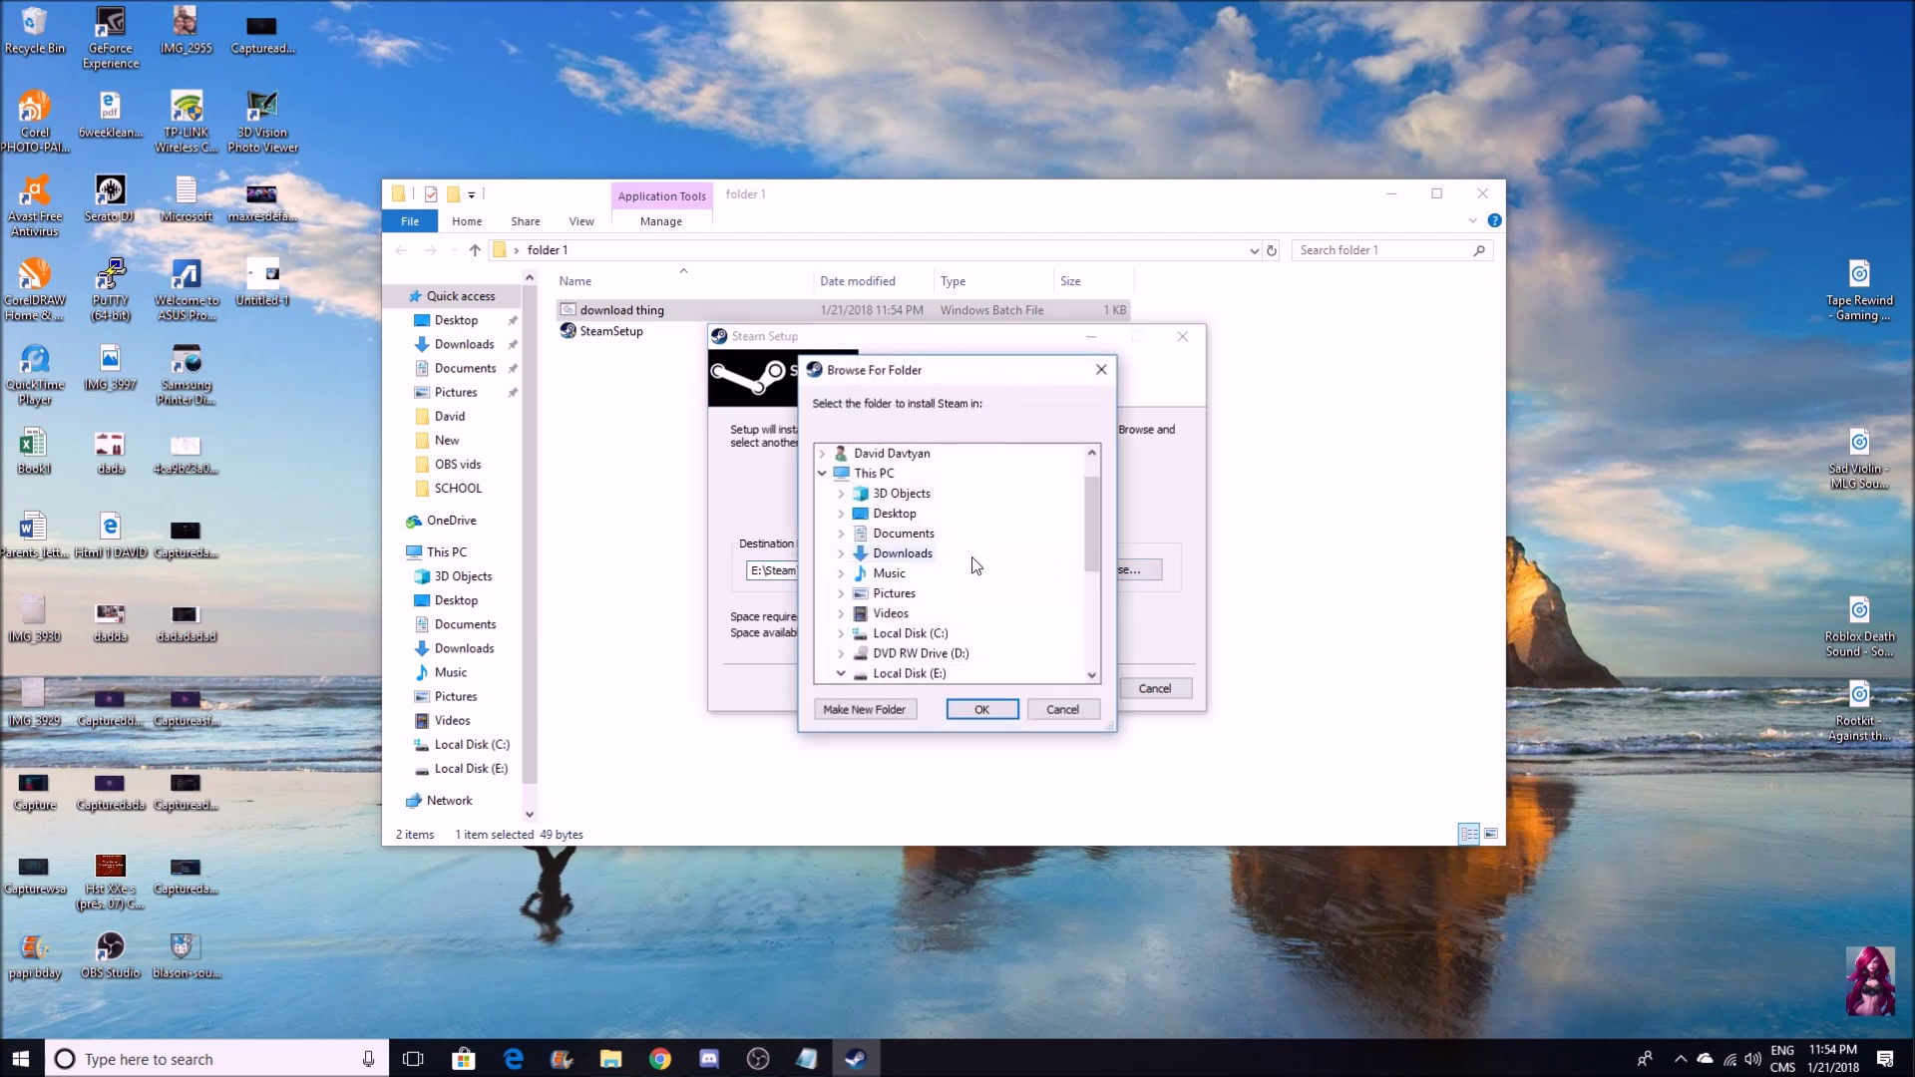
left_click(1101, 370)
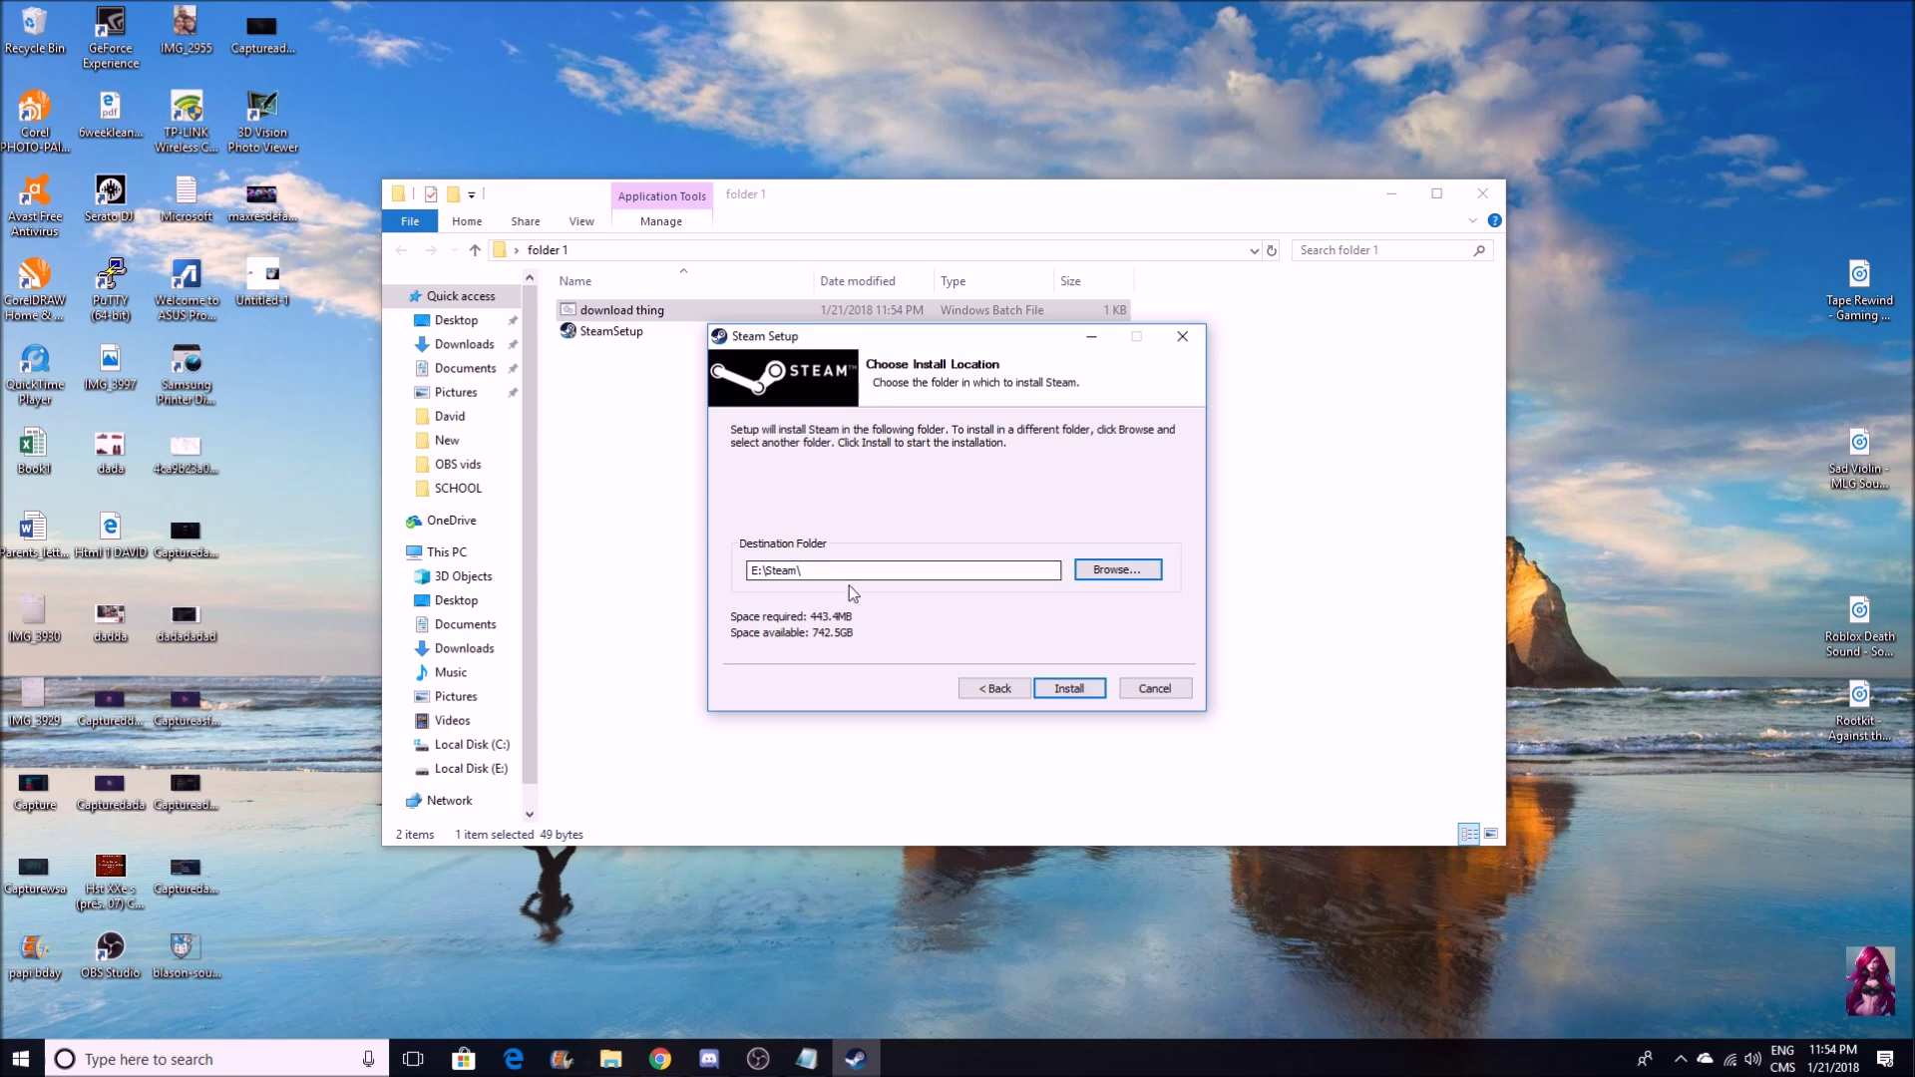
Install Steam, tick Run Steam, finish setup, and minimize folder 1.
left_click(1093, 690)
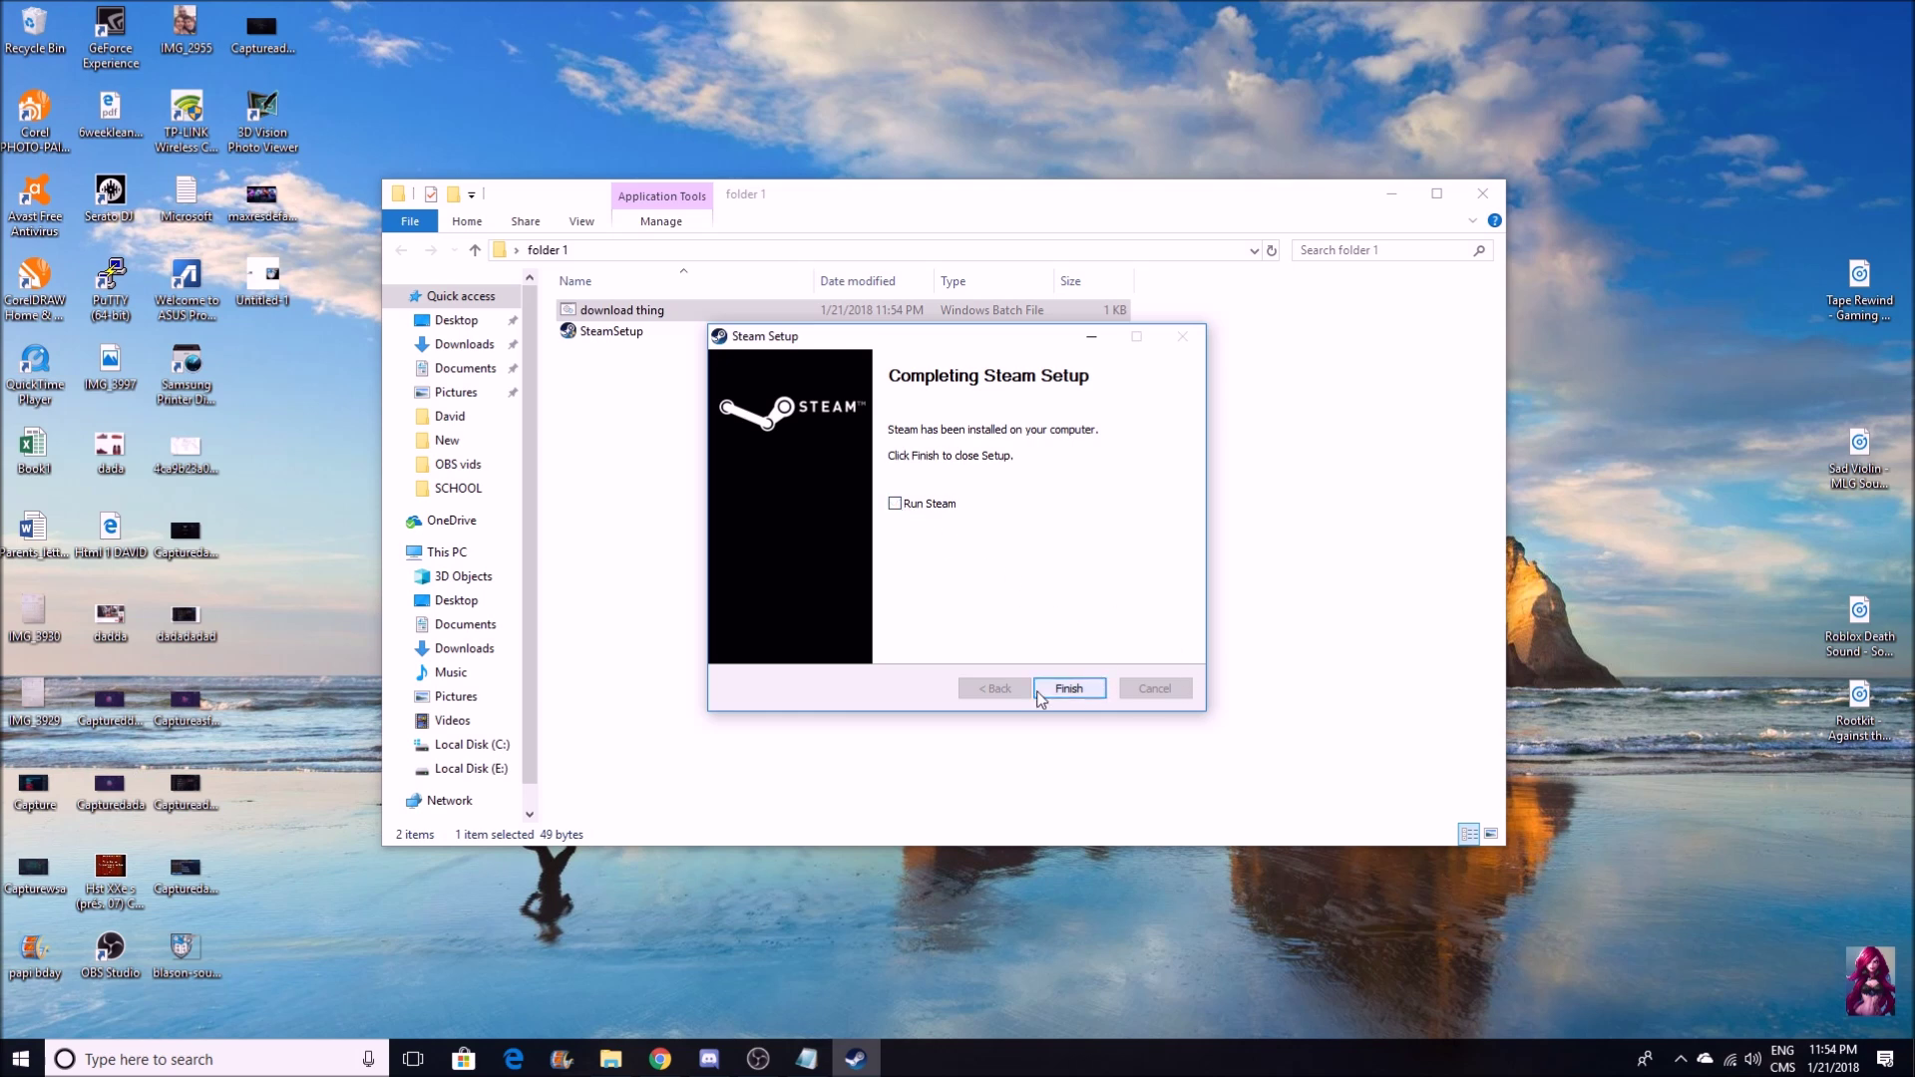
left_click(905, 509)
left_click(1069, 688)
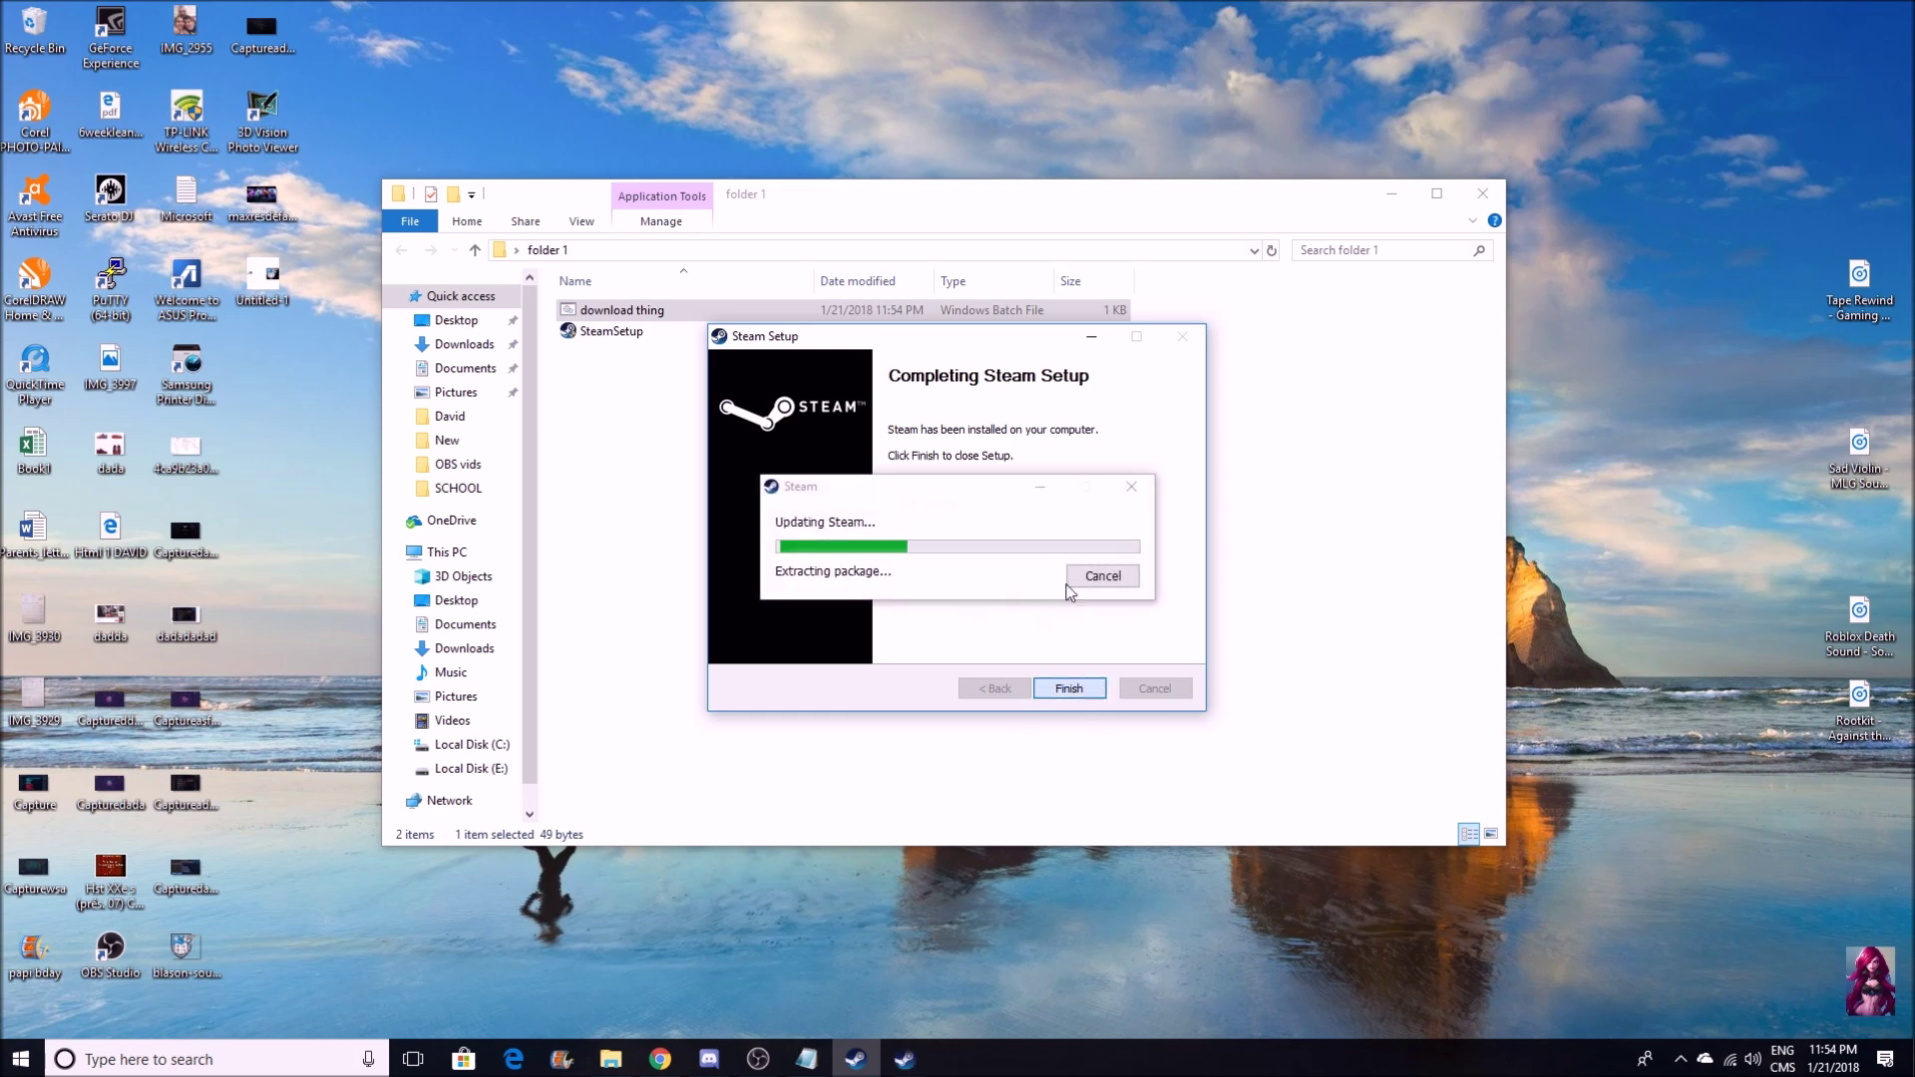
left_click(856, 1060)
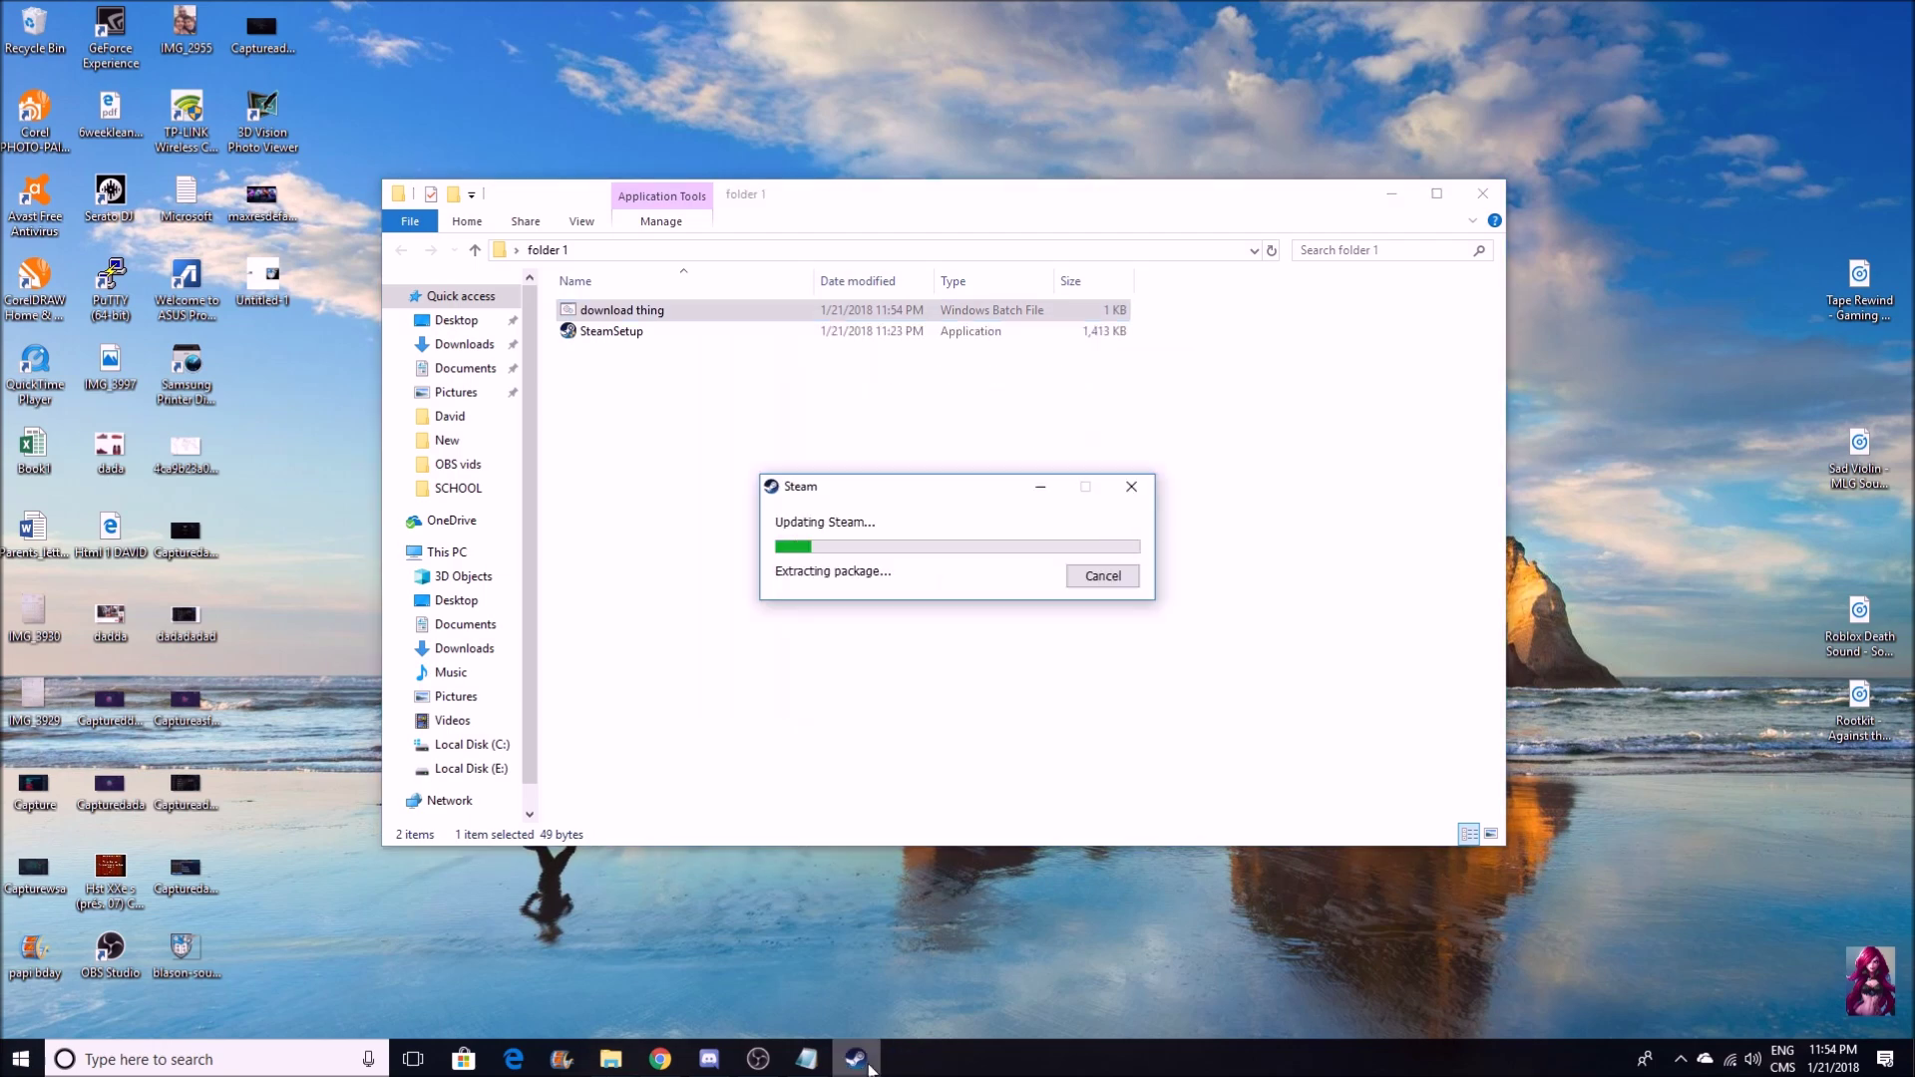
left_click(1391, 194)
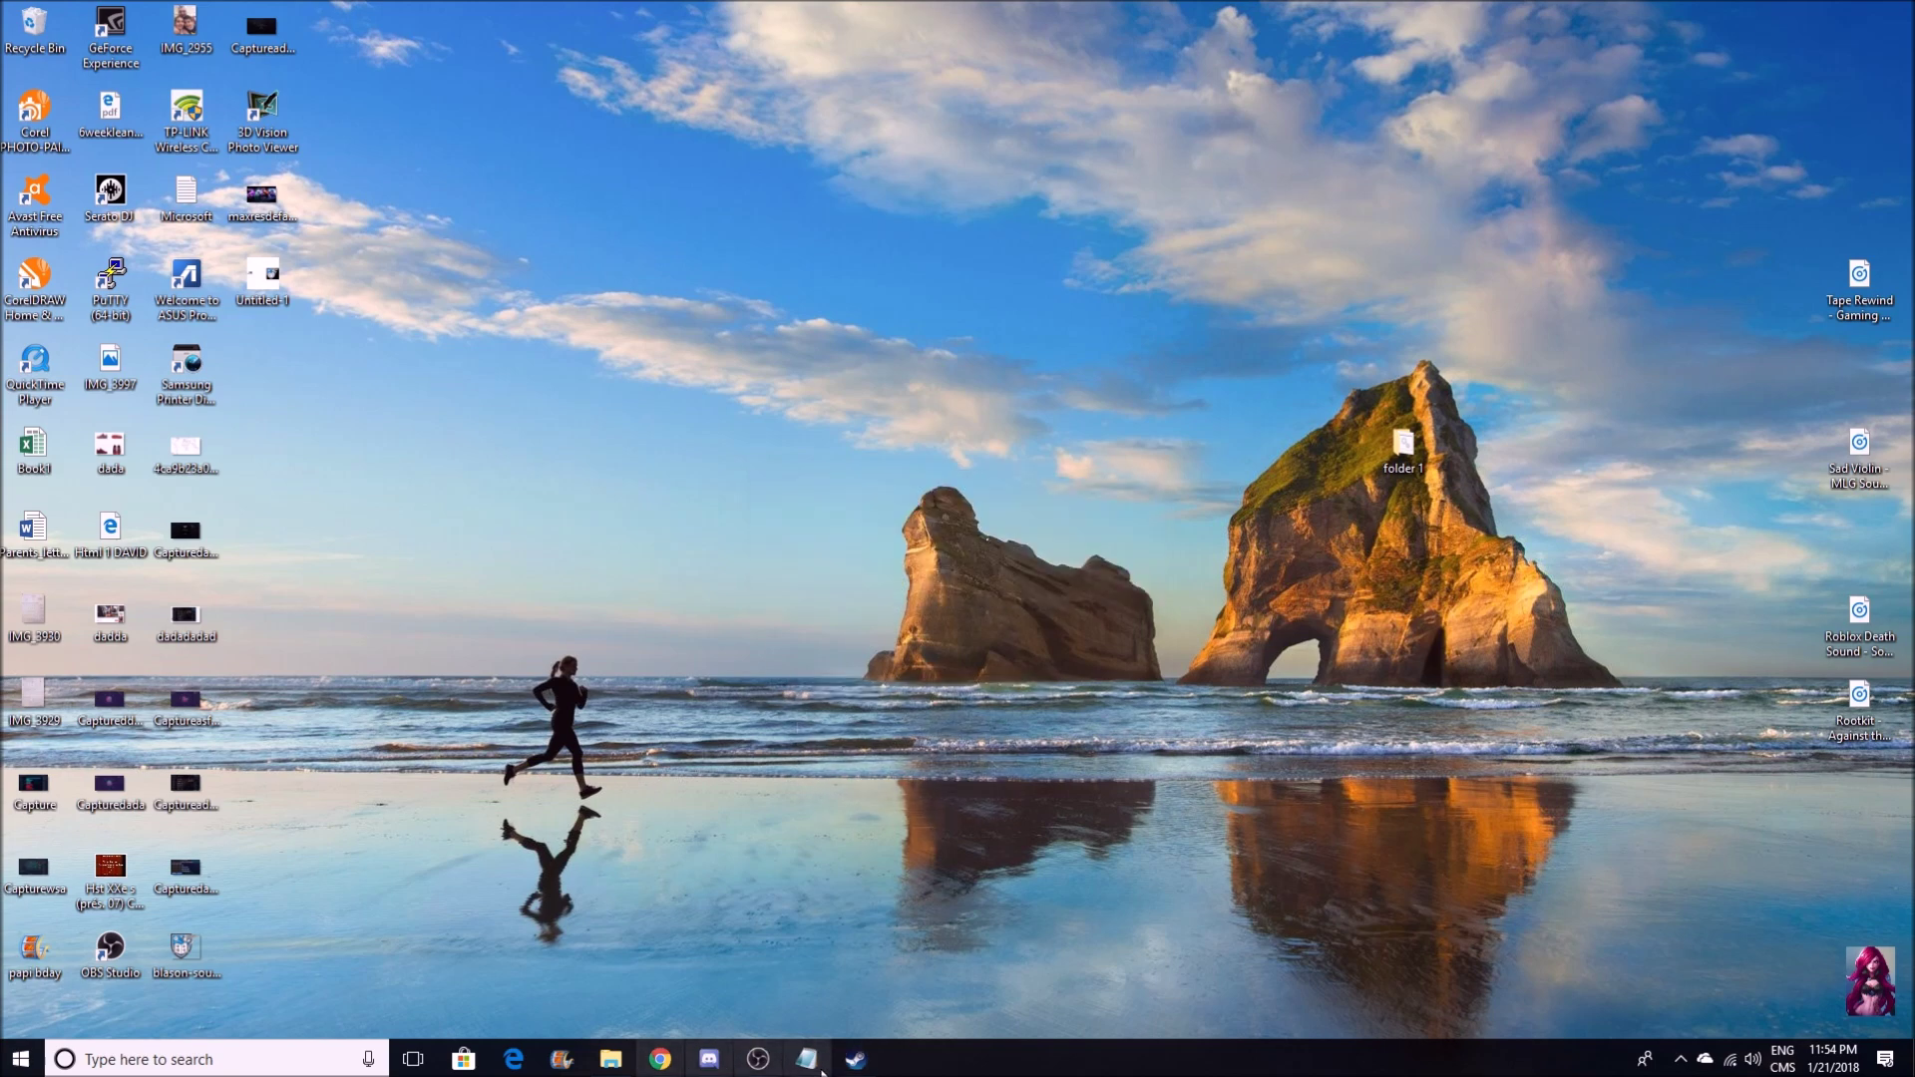
Open download thing.bat in Notepad with Edit from its right-click menu in folder 1.
left_click(610, 1059)
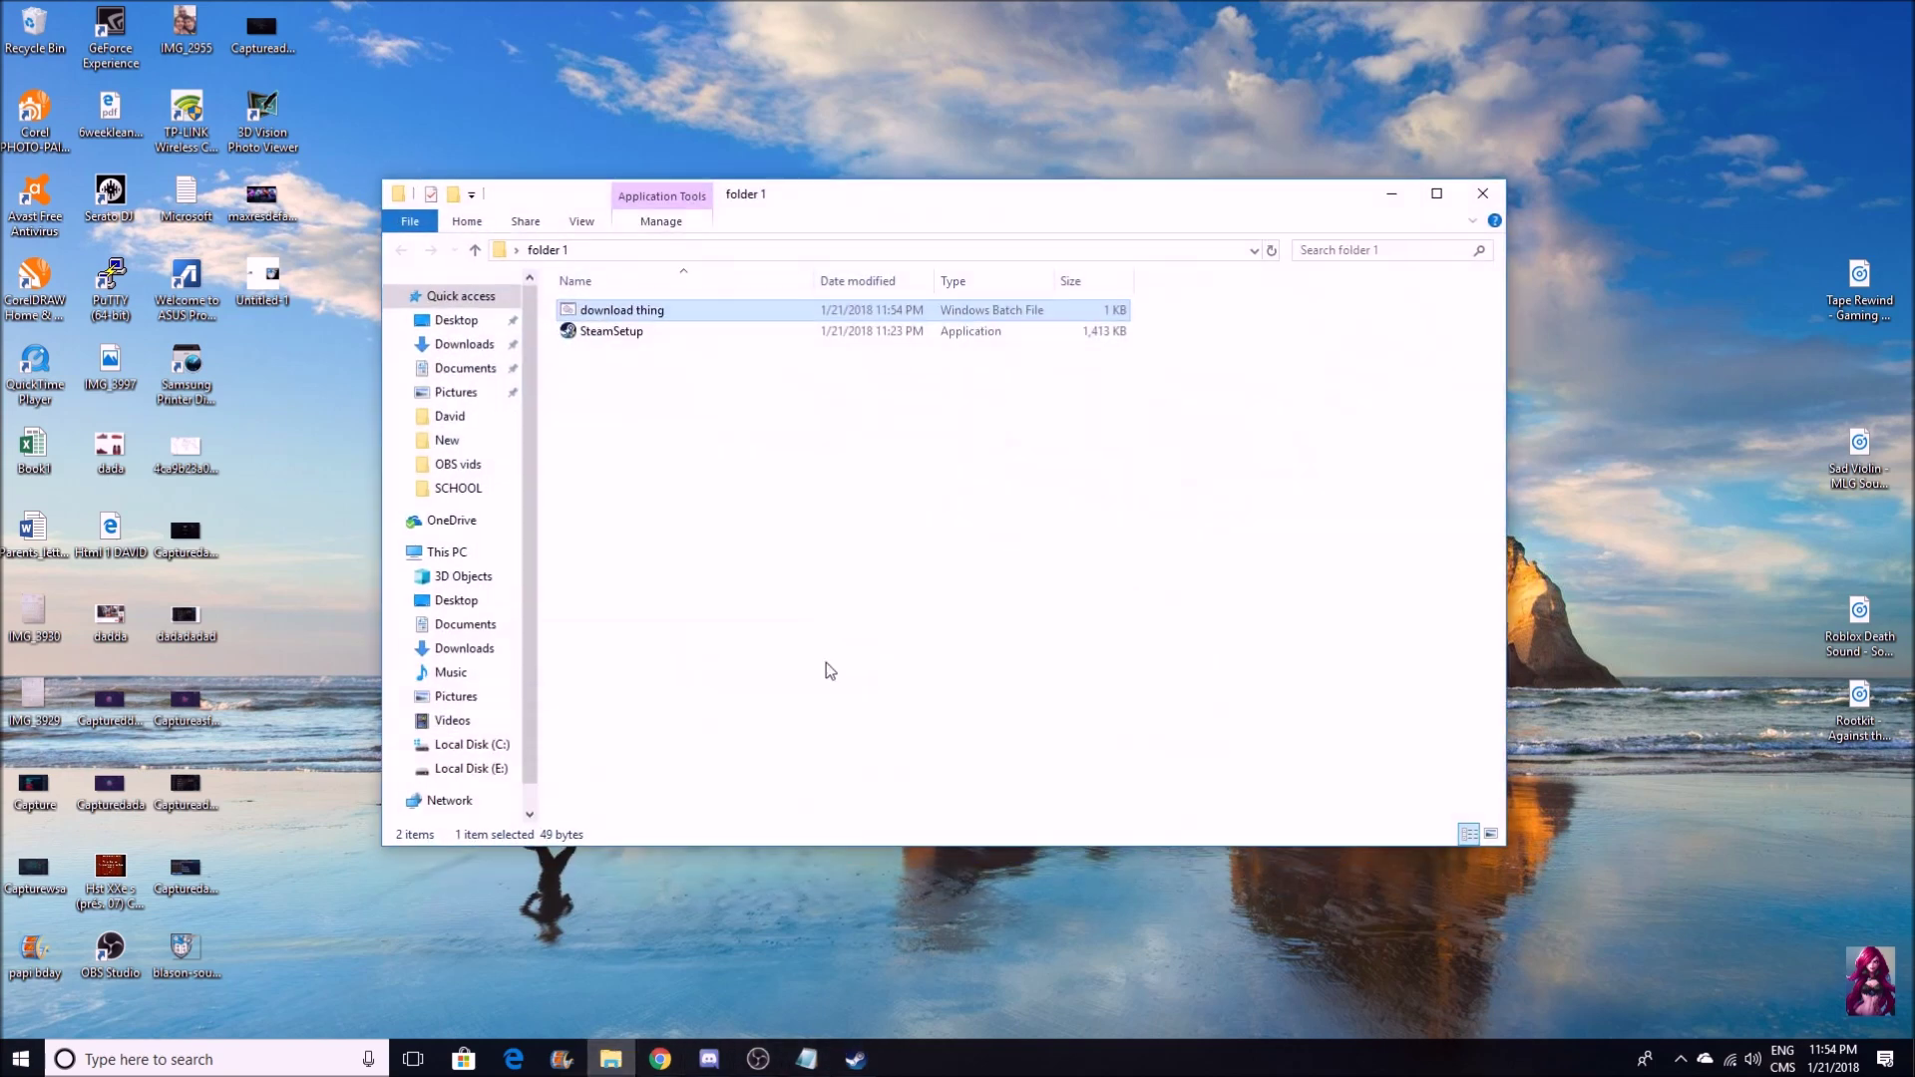
right_click(660, 312)
left_click(582, 389)
left_click(619, 316)
right_click(619, 315)
left_click(690, 357)
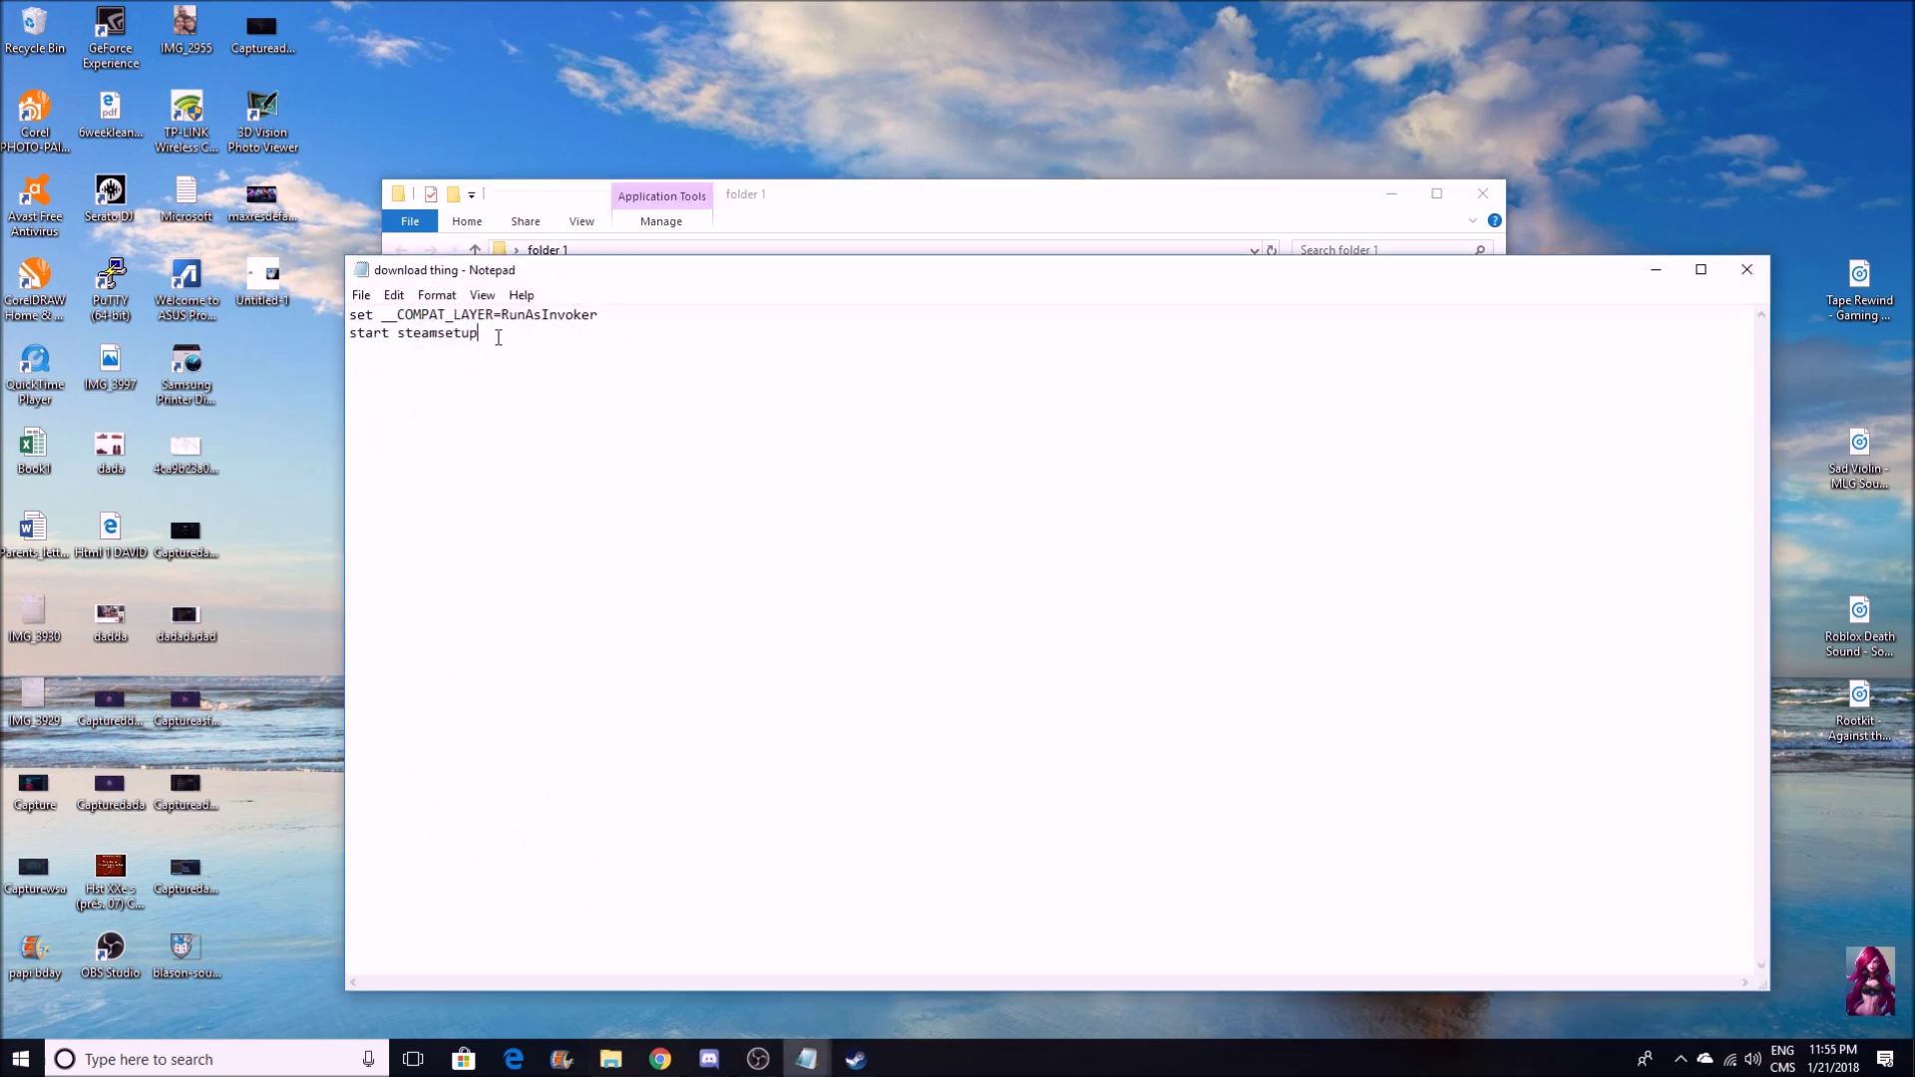
left_click_drag(497, 337, 402, 342)
left_click(851, 206)
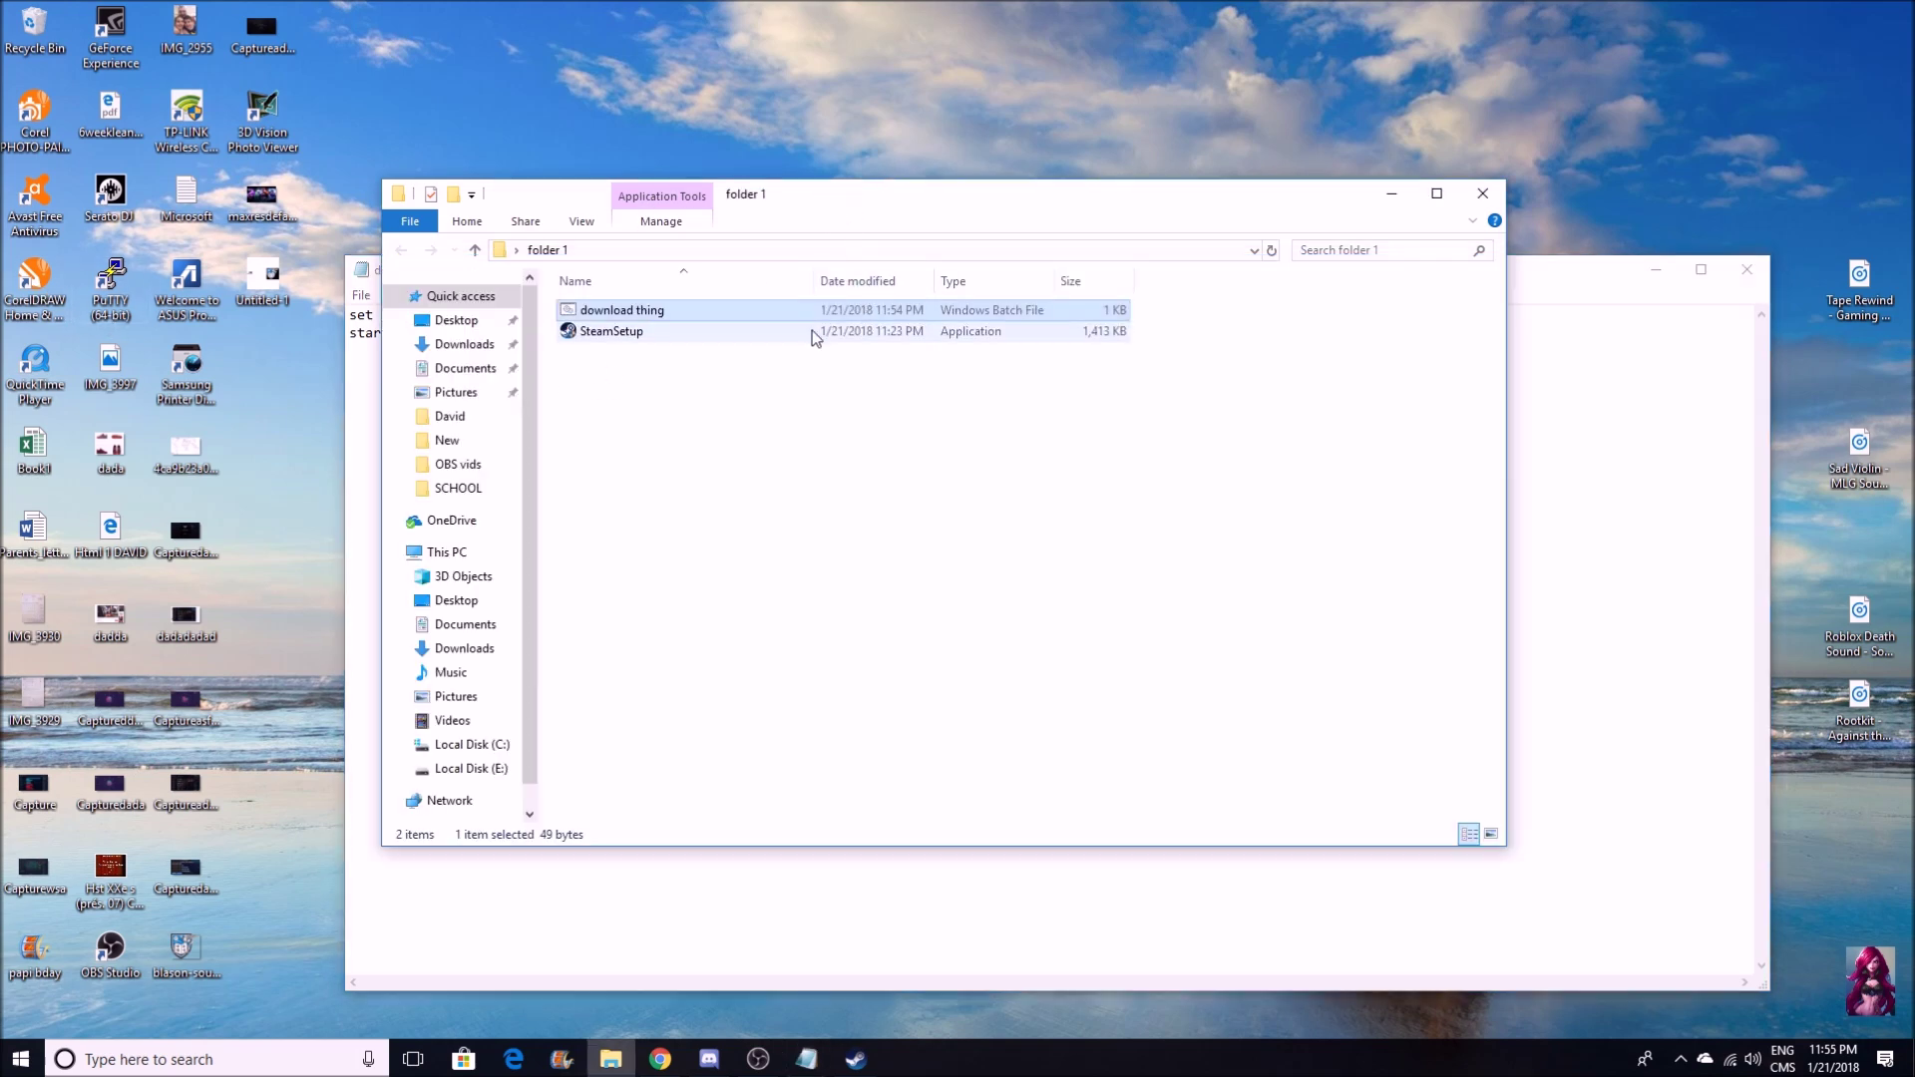
left_click(714, 365)
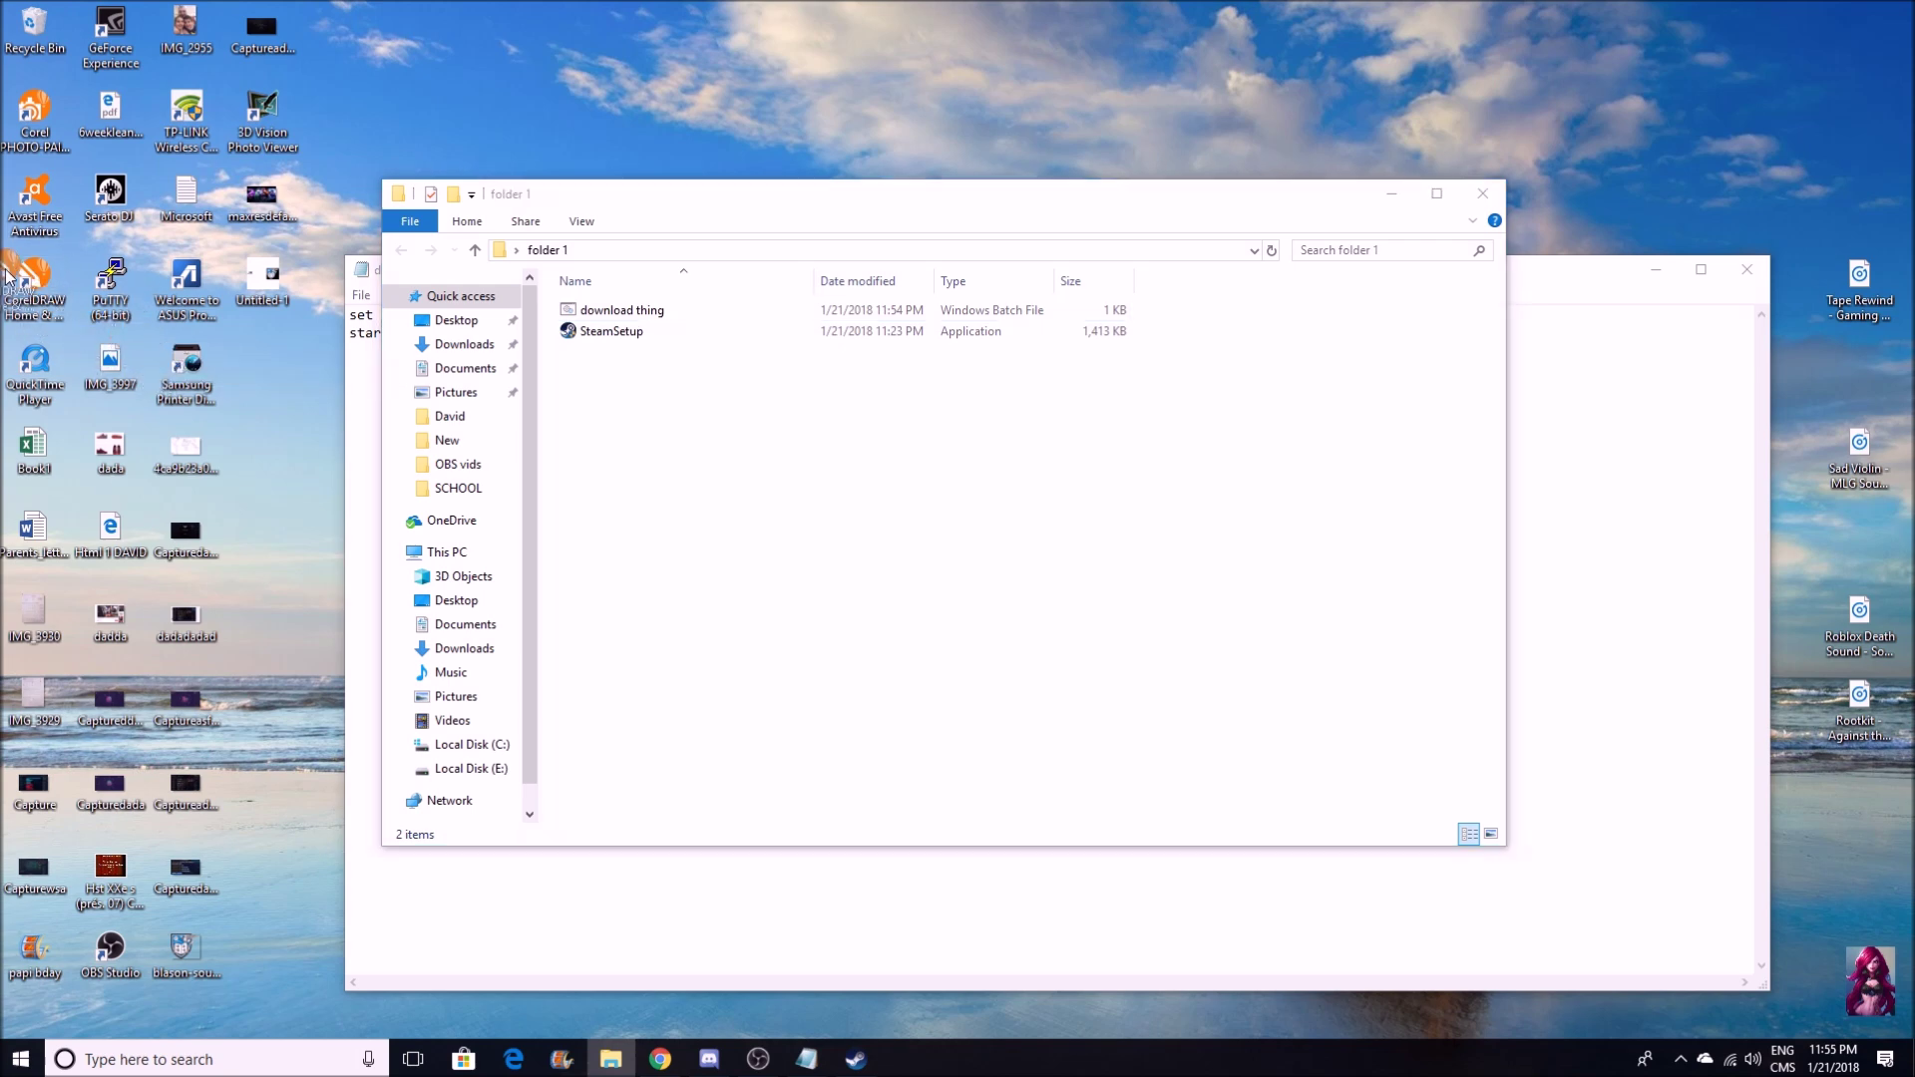
mouse_move(34, 110)
left_mouse_down()
mouse_move(314, 304)
mouse_move(120, 229)
mouse_move(654, 355)
mouse_move(474, 294)
left_mouse_up()
Replace steamsetup with coralphotoSetup on the start line of download thing, then close Notepad.
right_click(649, 309)
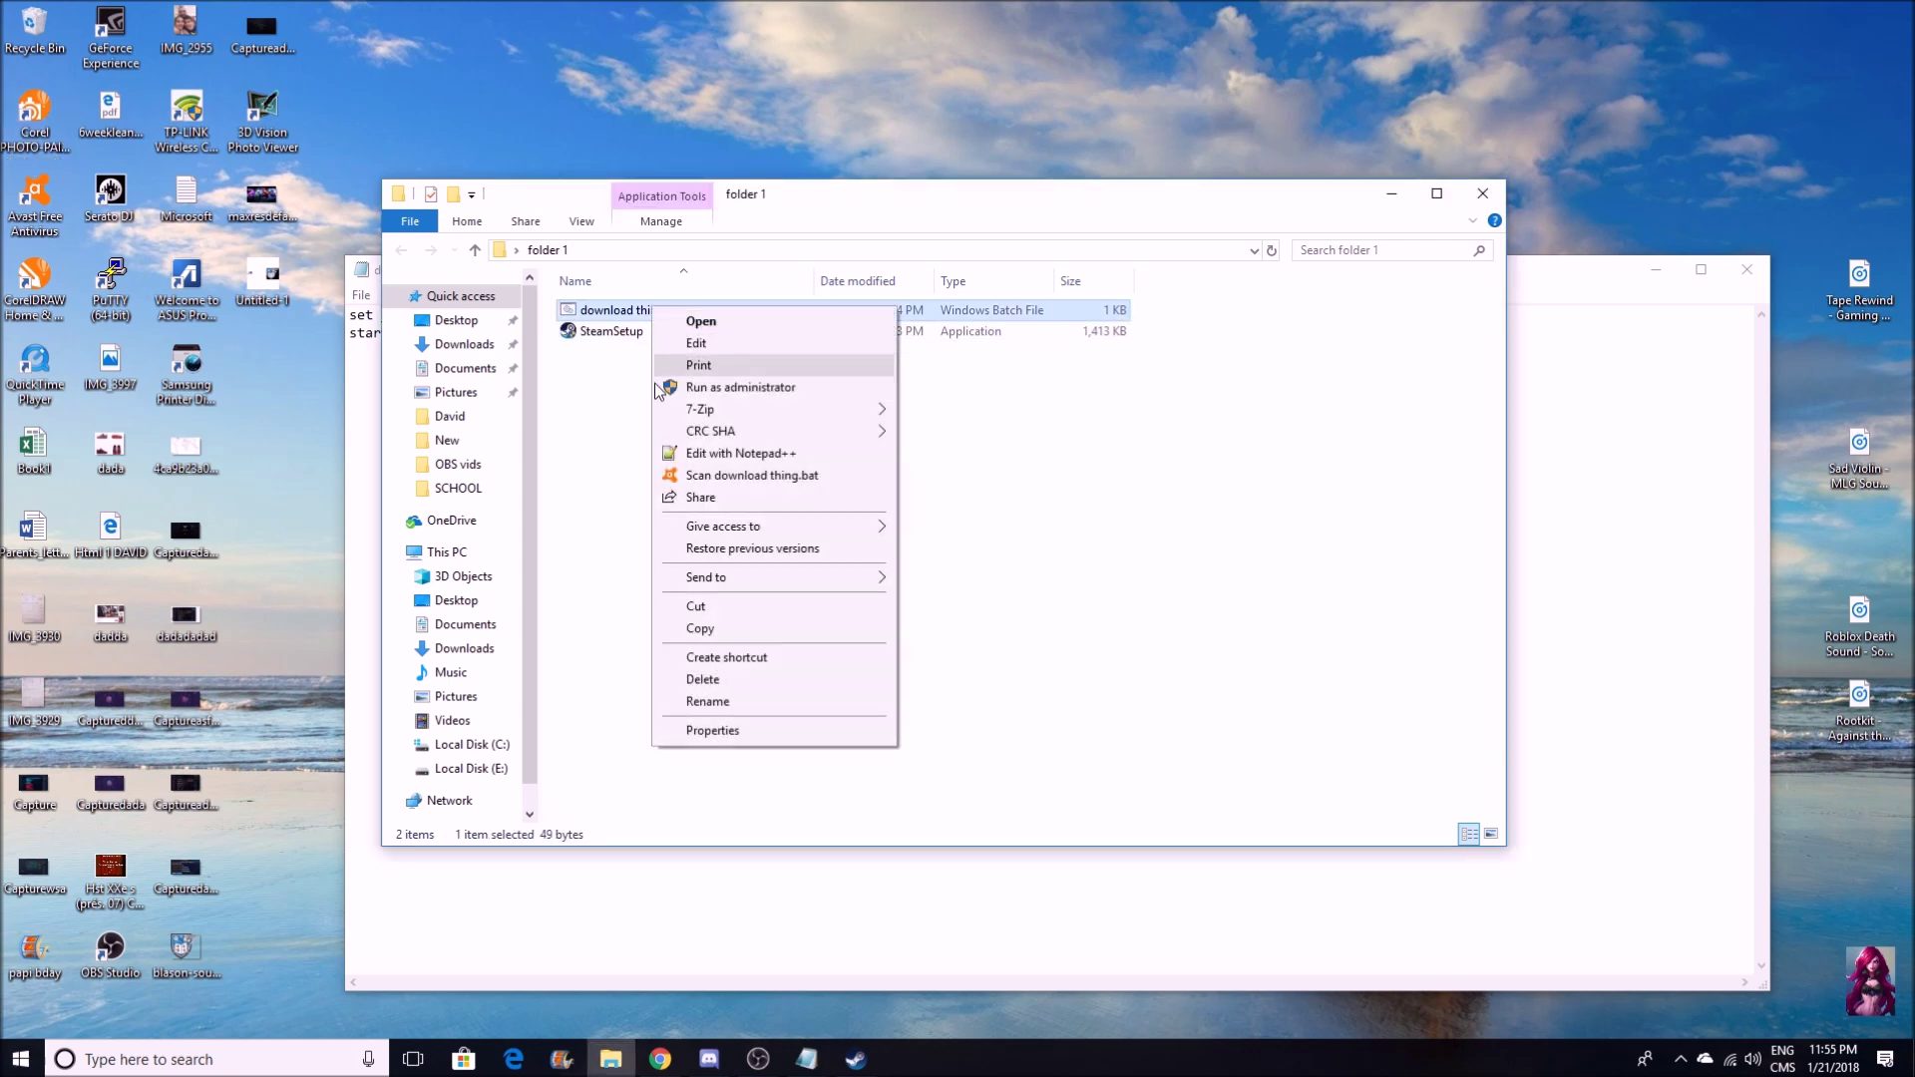
left_click(710, 344)
left_click_drag(480, 334, 399, 330)
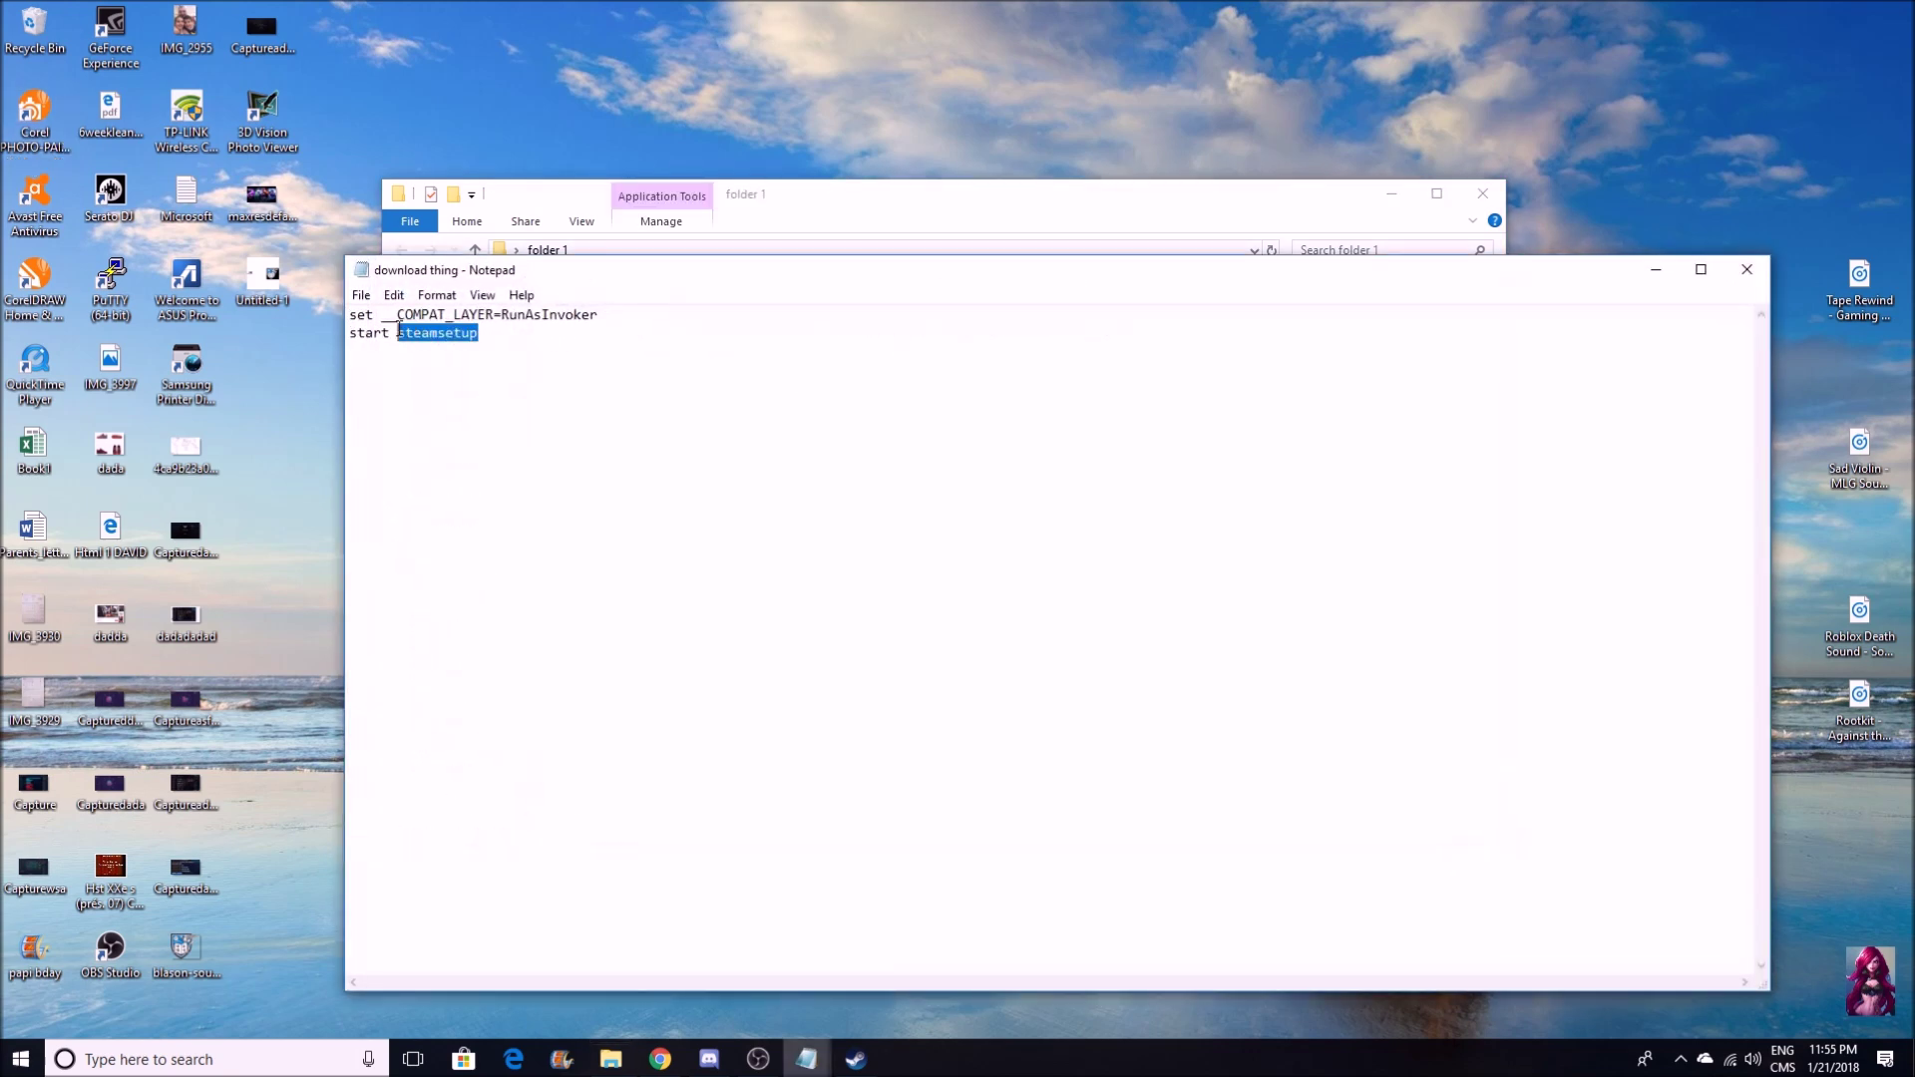
key("BackSpace")
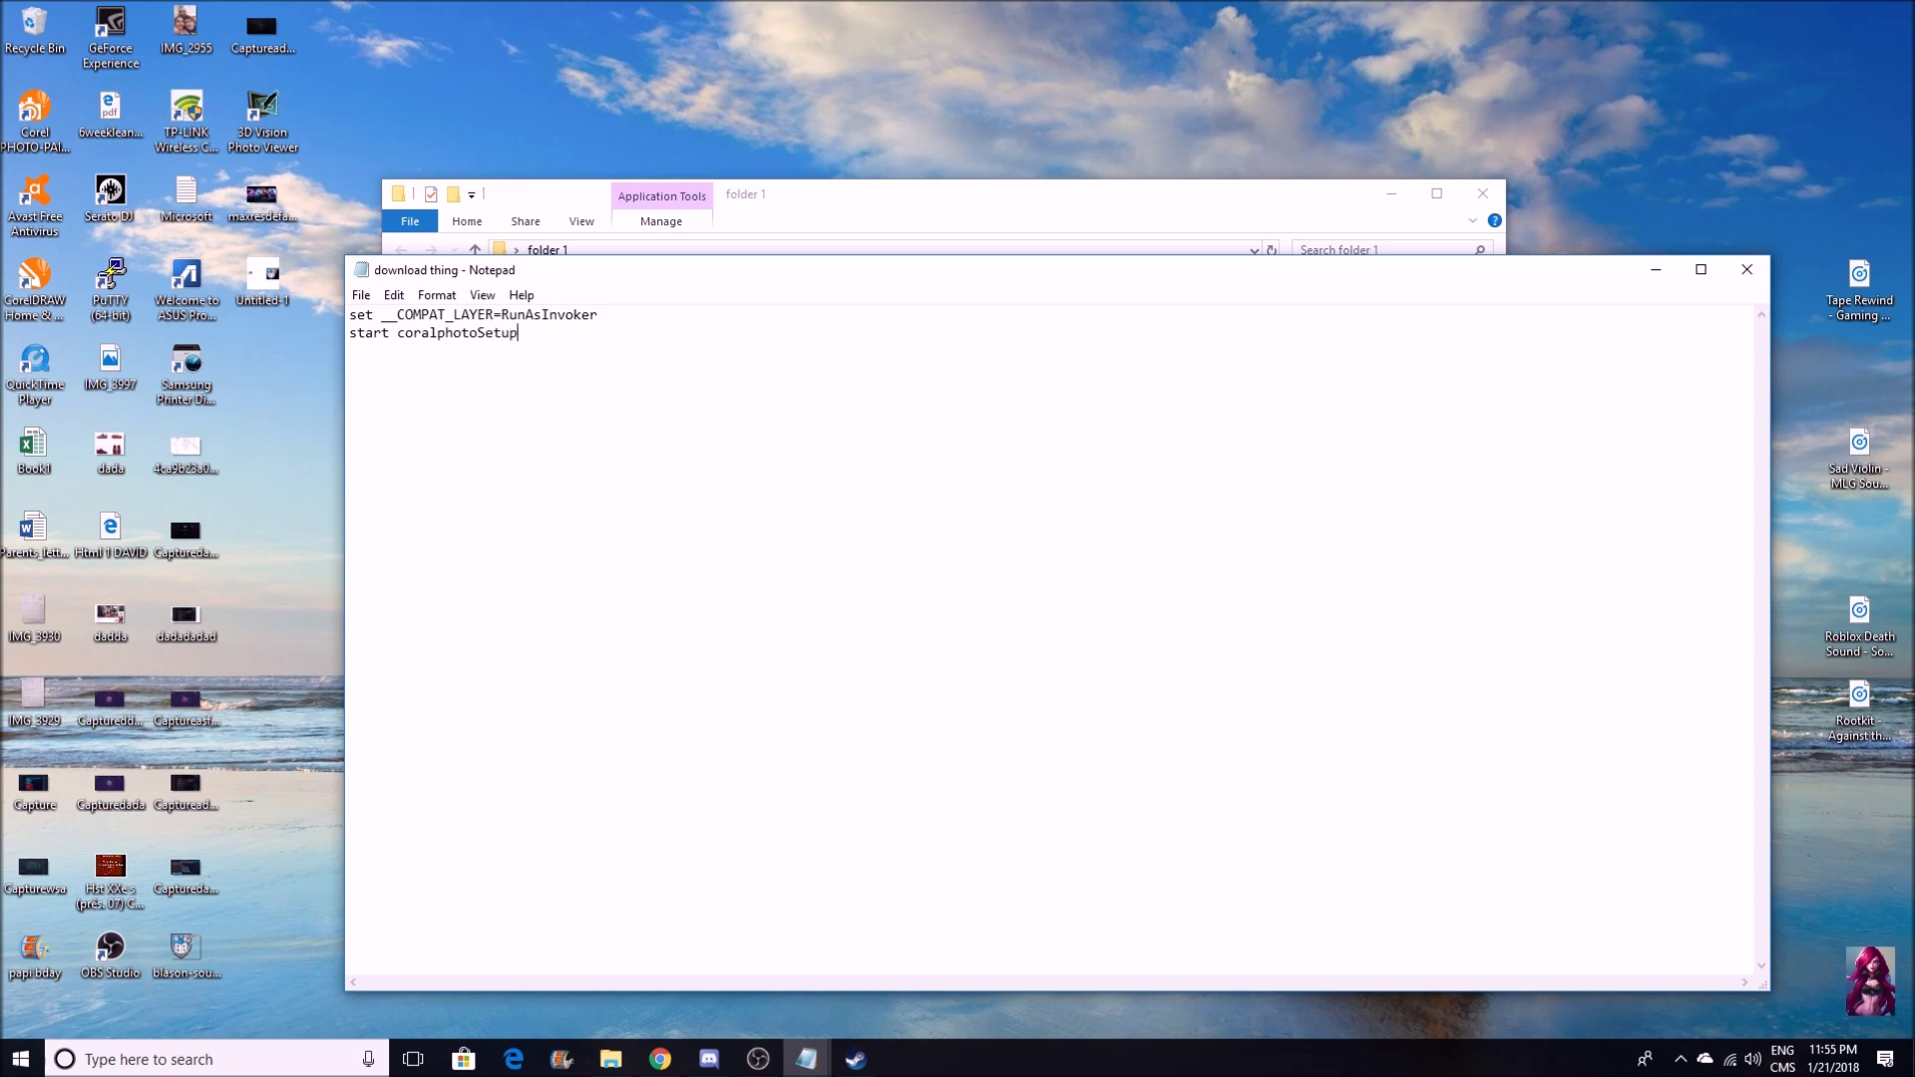
left_click(1746, 269)
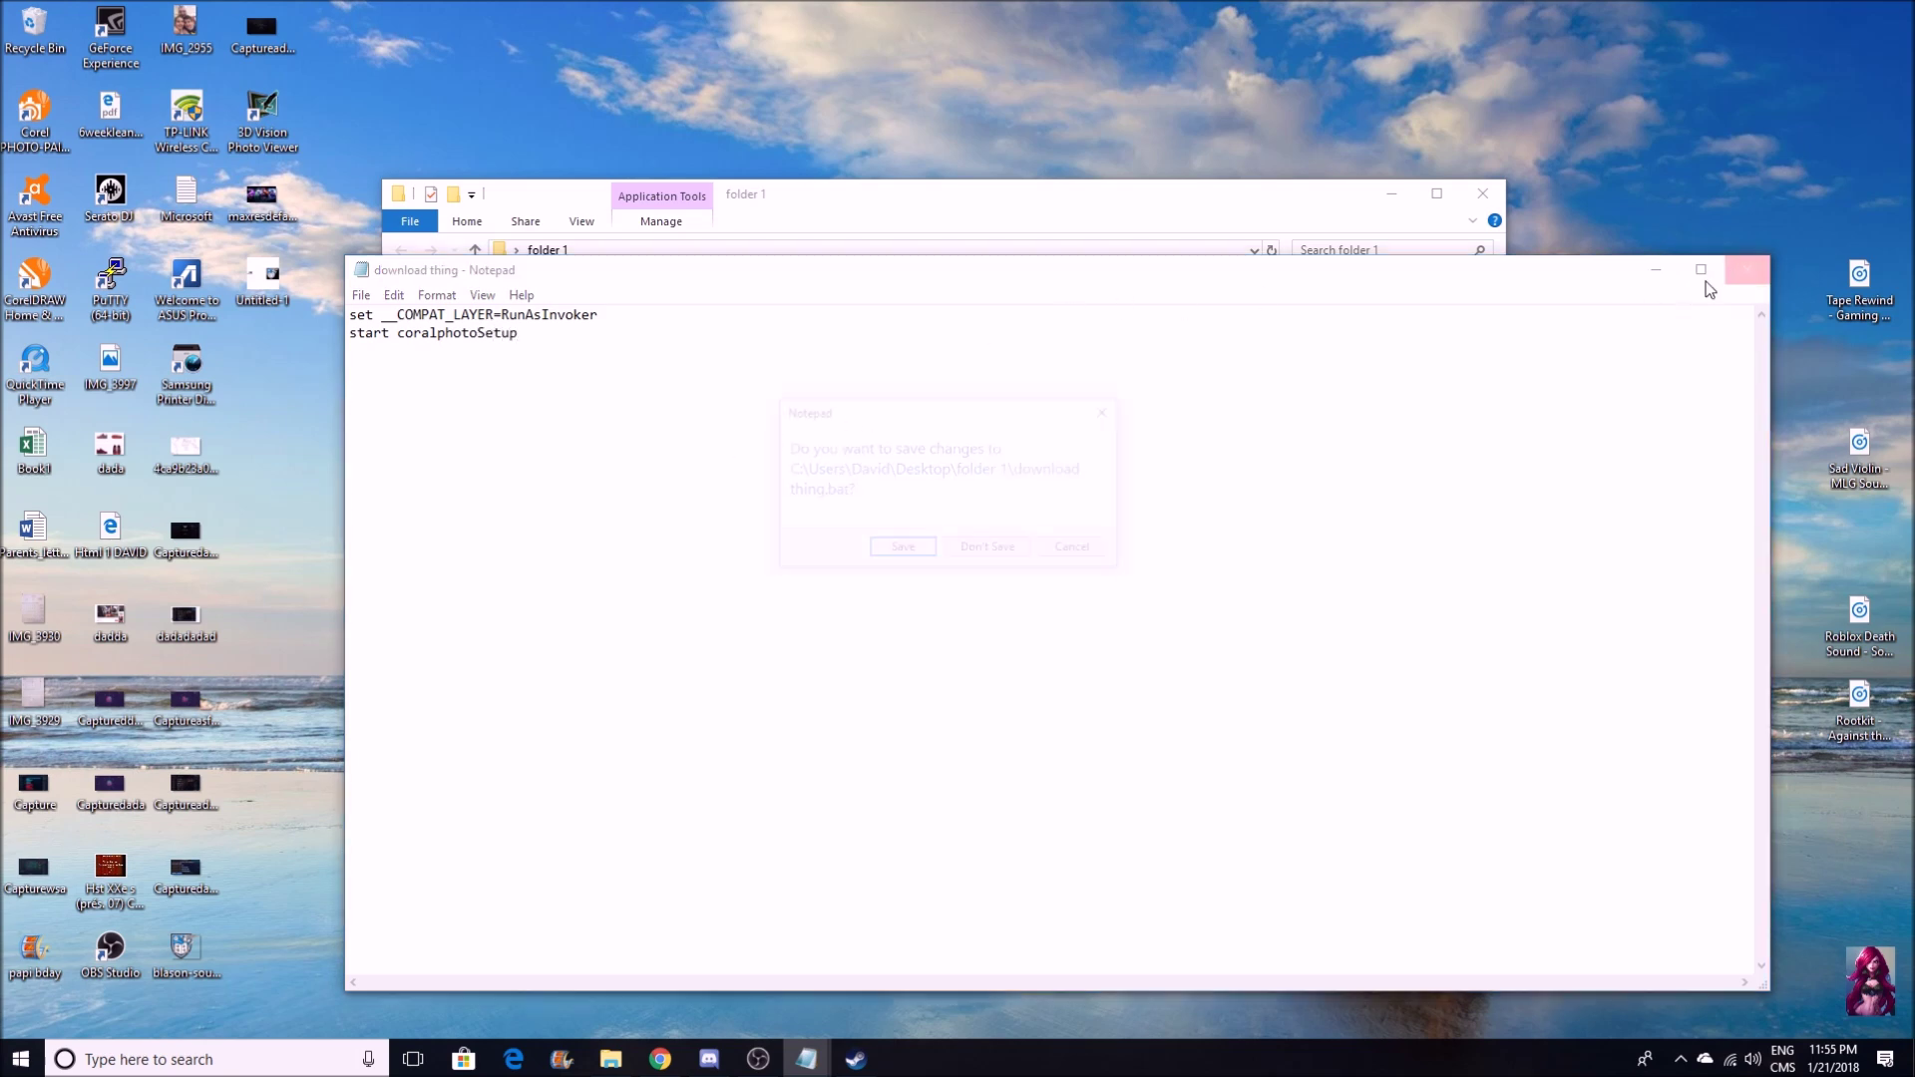
left_click(992, 547)
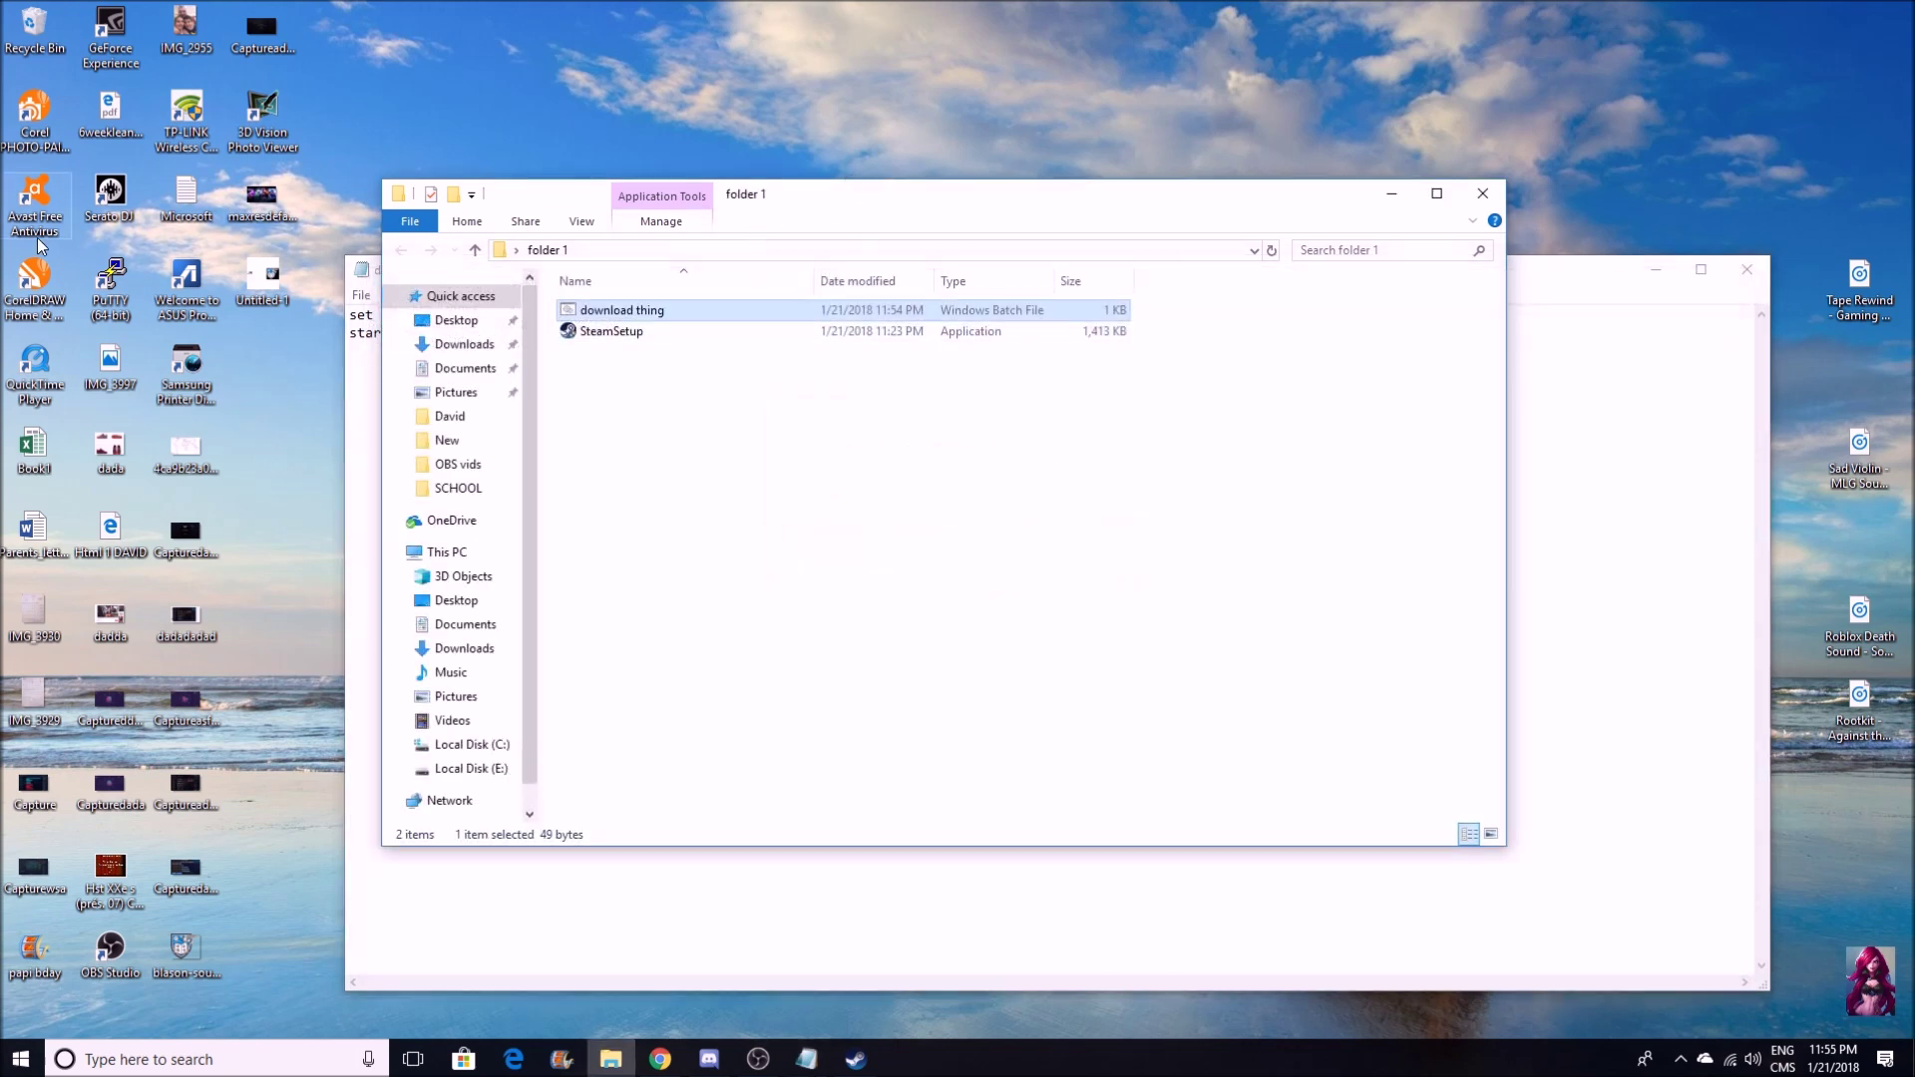
Close the folder 1 window and the remaining Notepad, then switch to OBS Studio.
mouse_move(3, 264)
left_mouse_down()
mouse_move(769, 406)
mouse_move(20, 279)
left_mouse_up()
left_click(1472, 486)
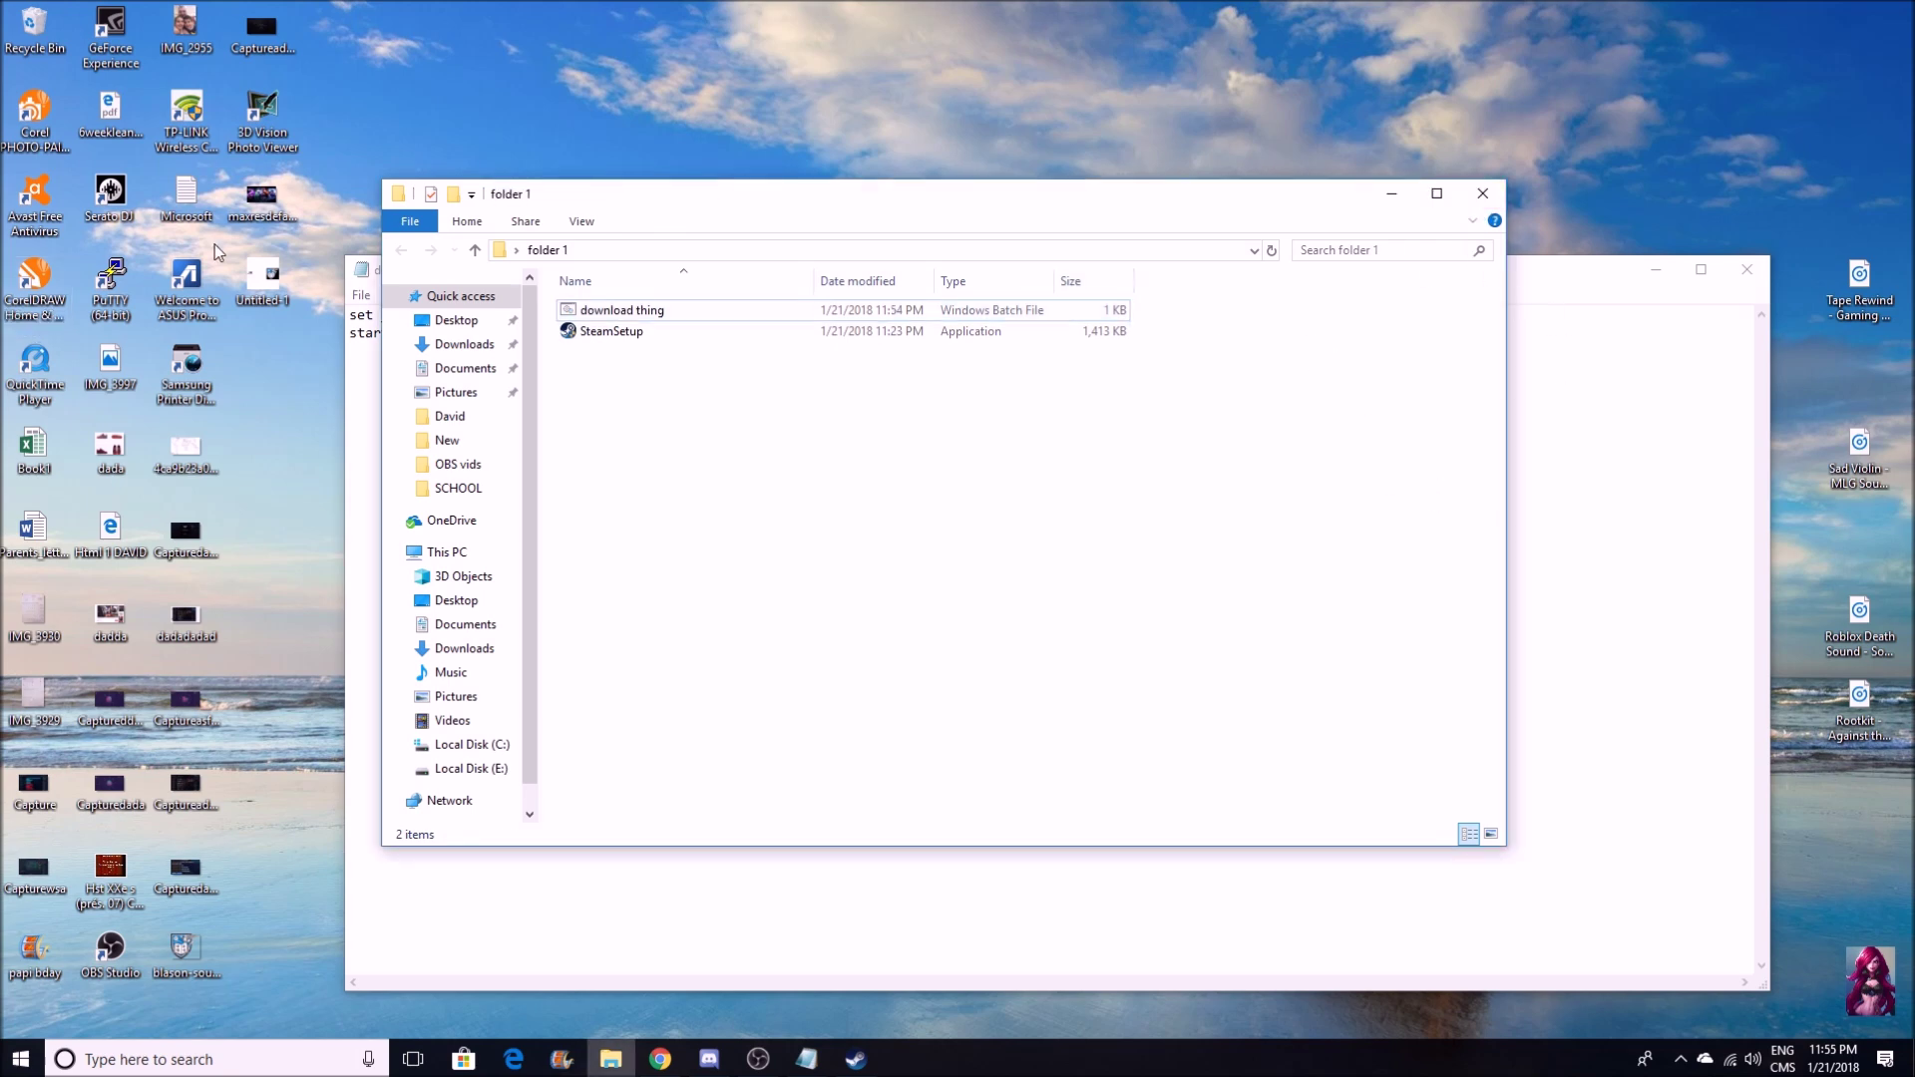
left_click(1436, 192)
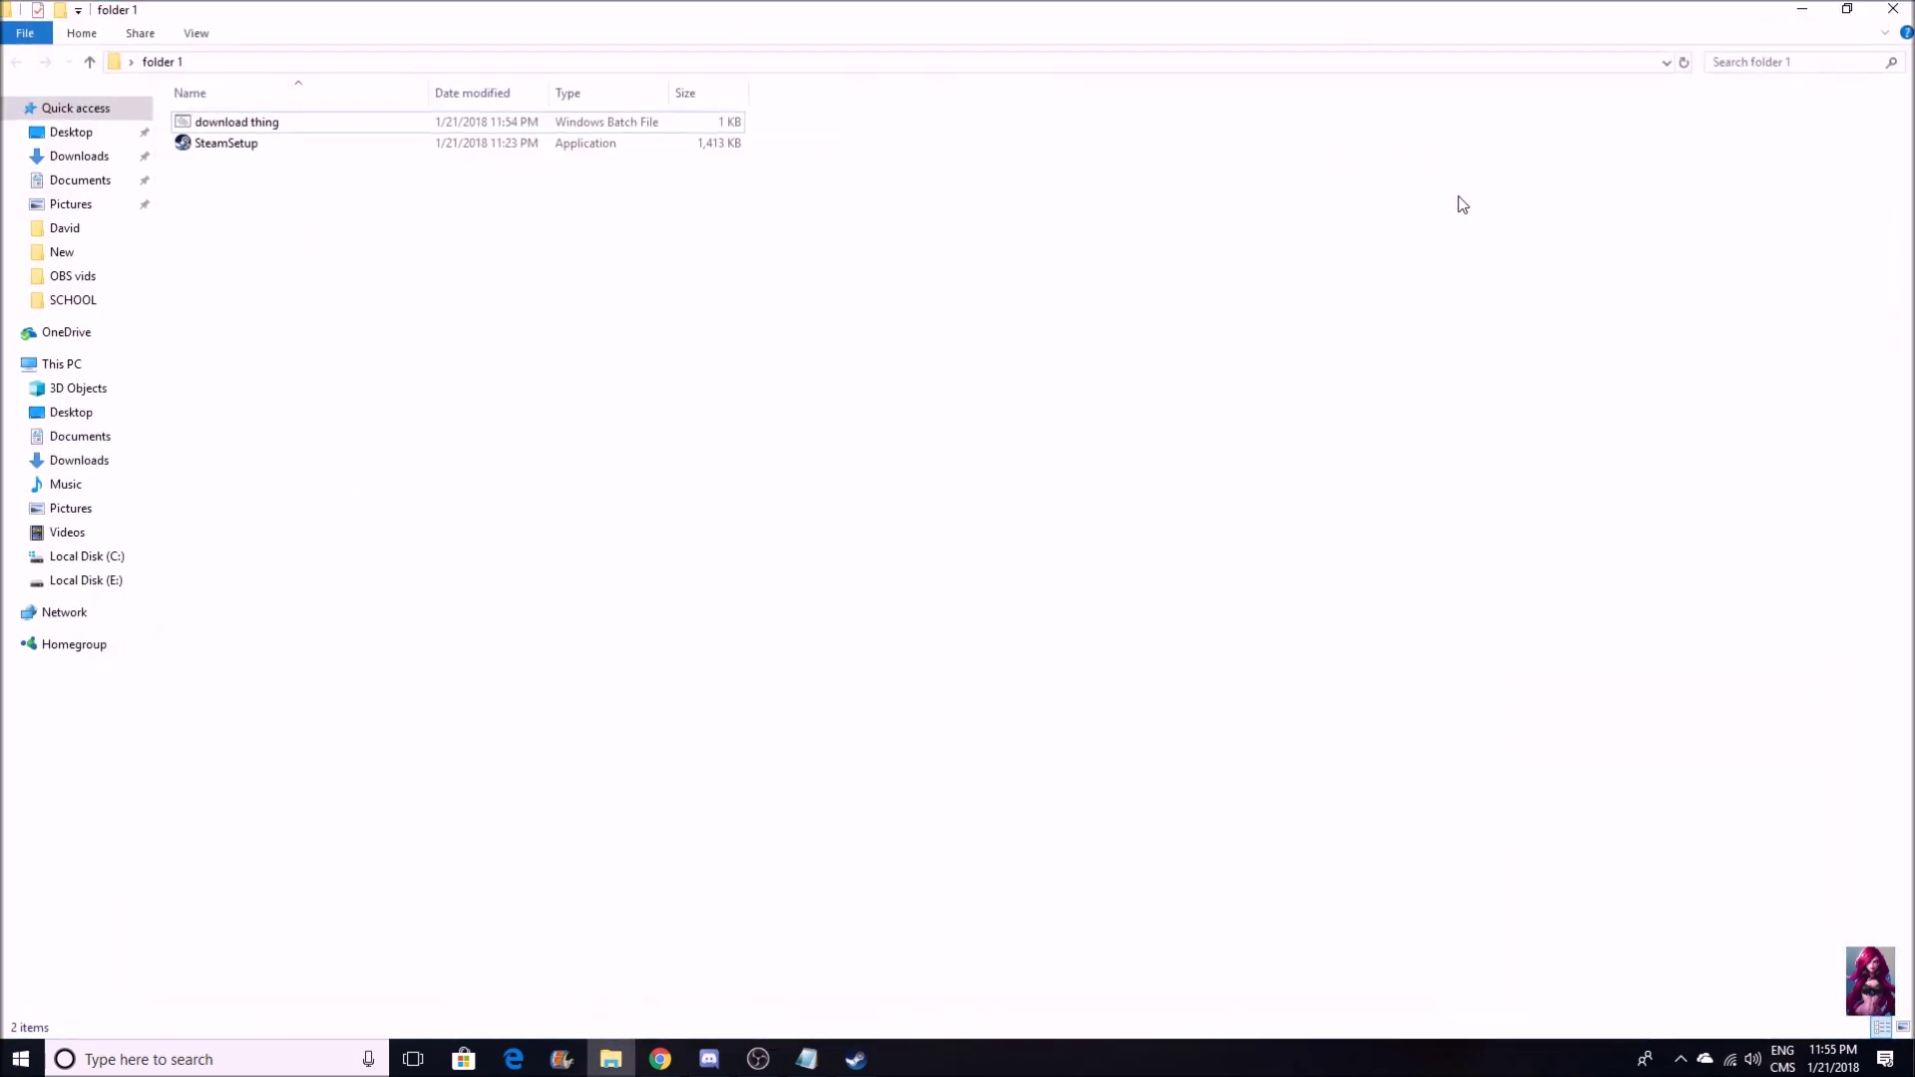
left_click(1846, 12)
left_click(1483, 193)
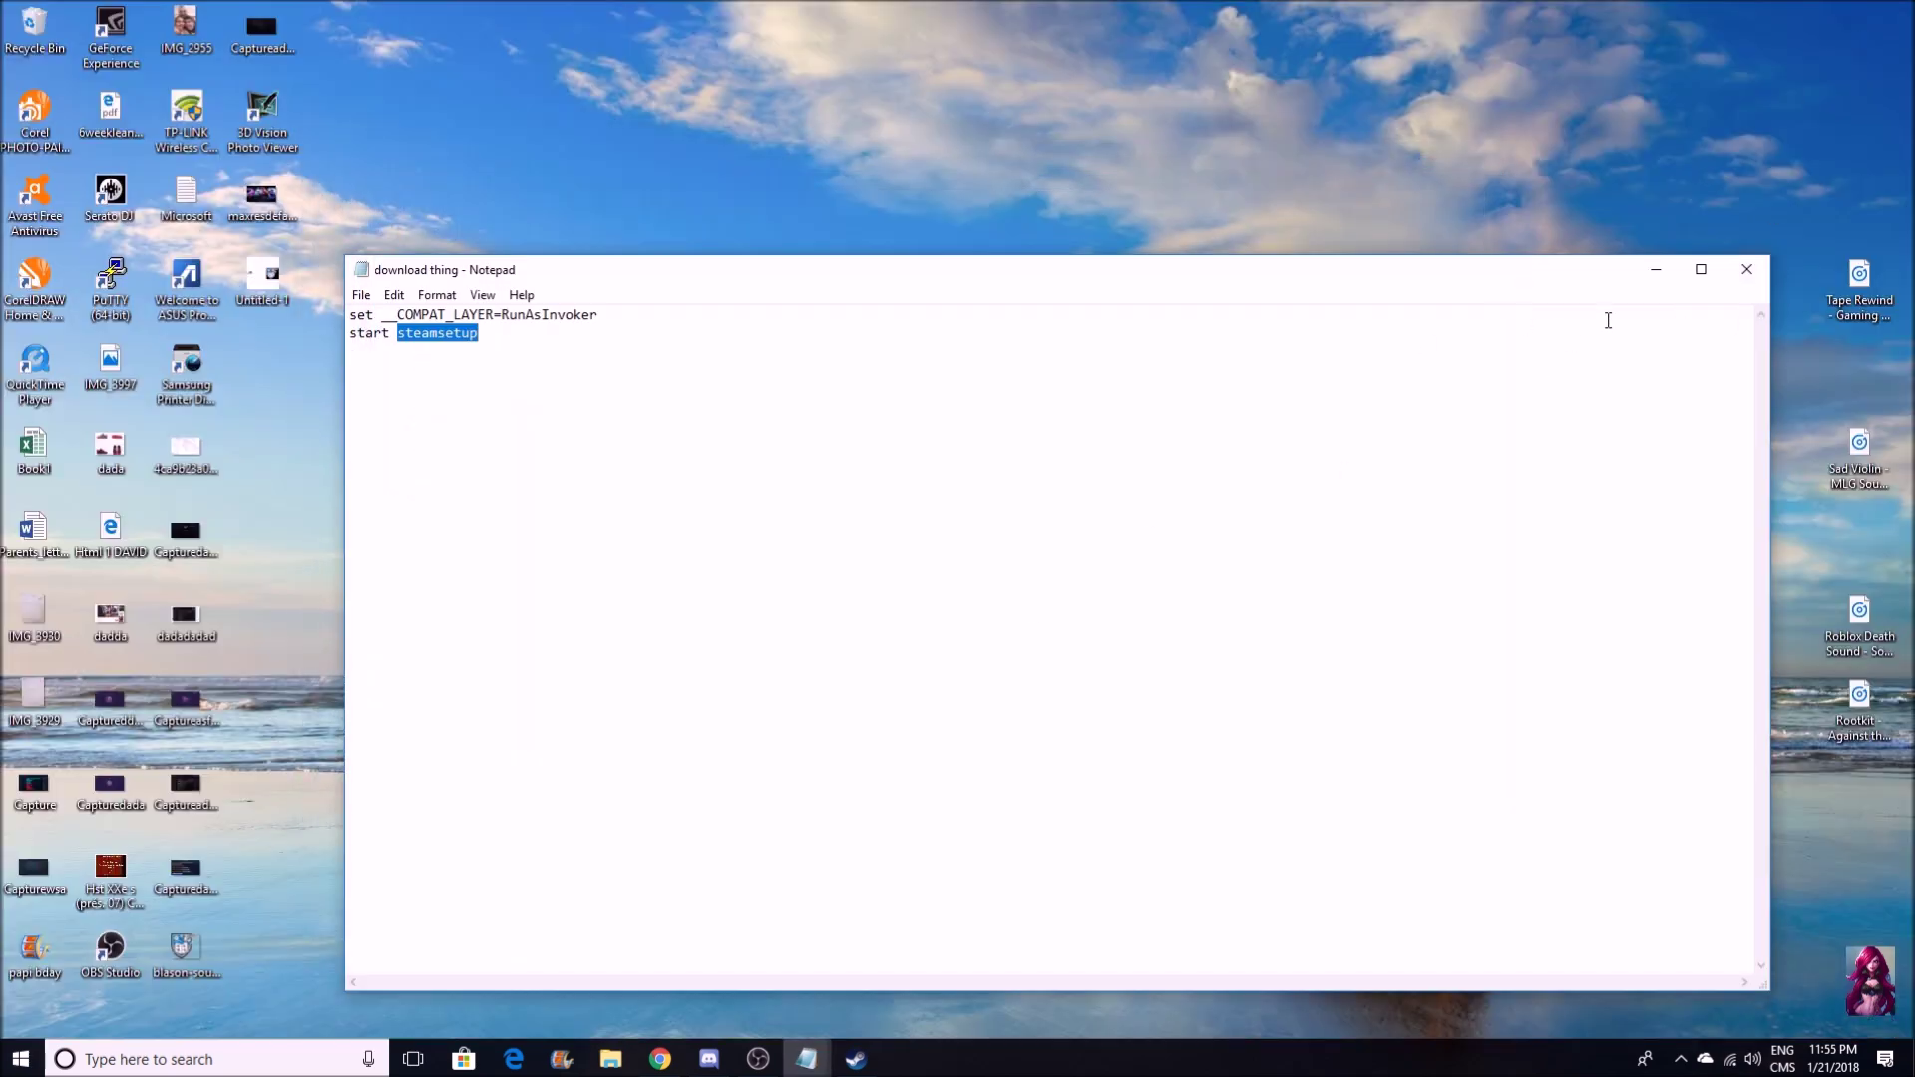
left_click(1746, 269)
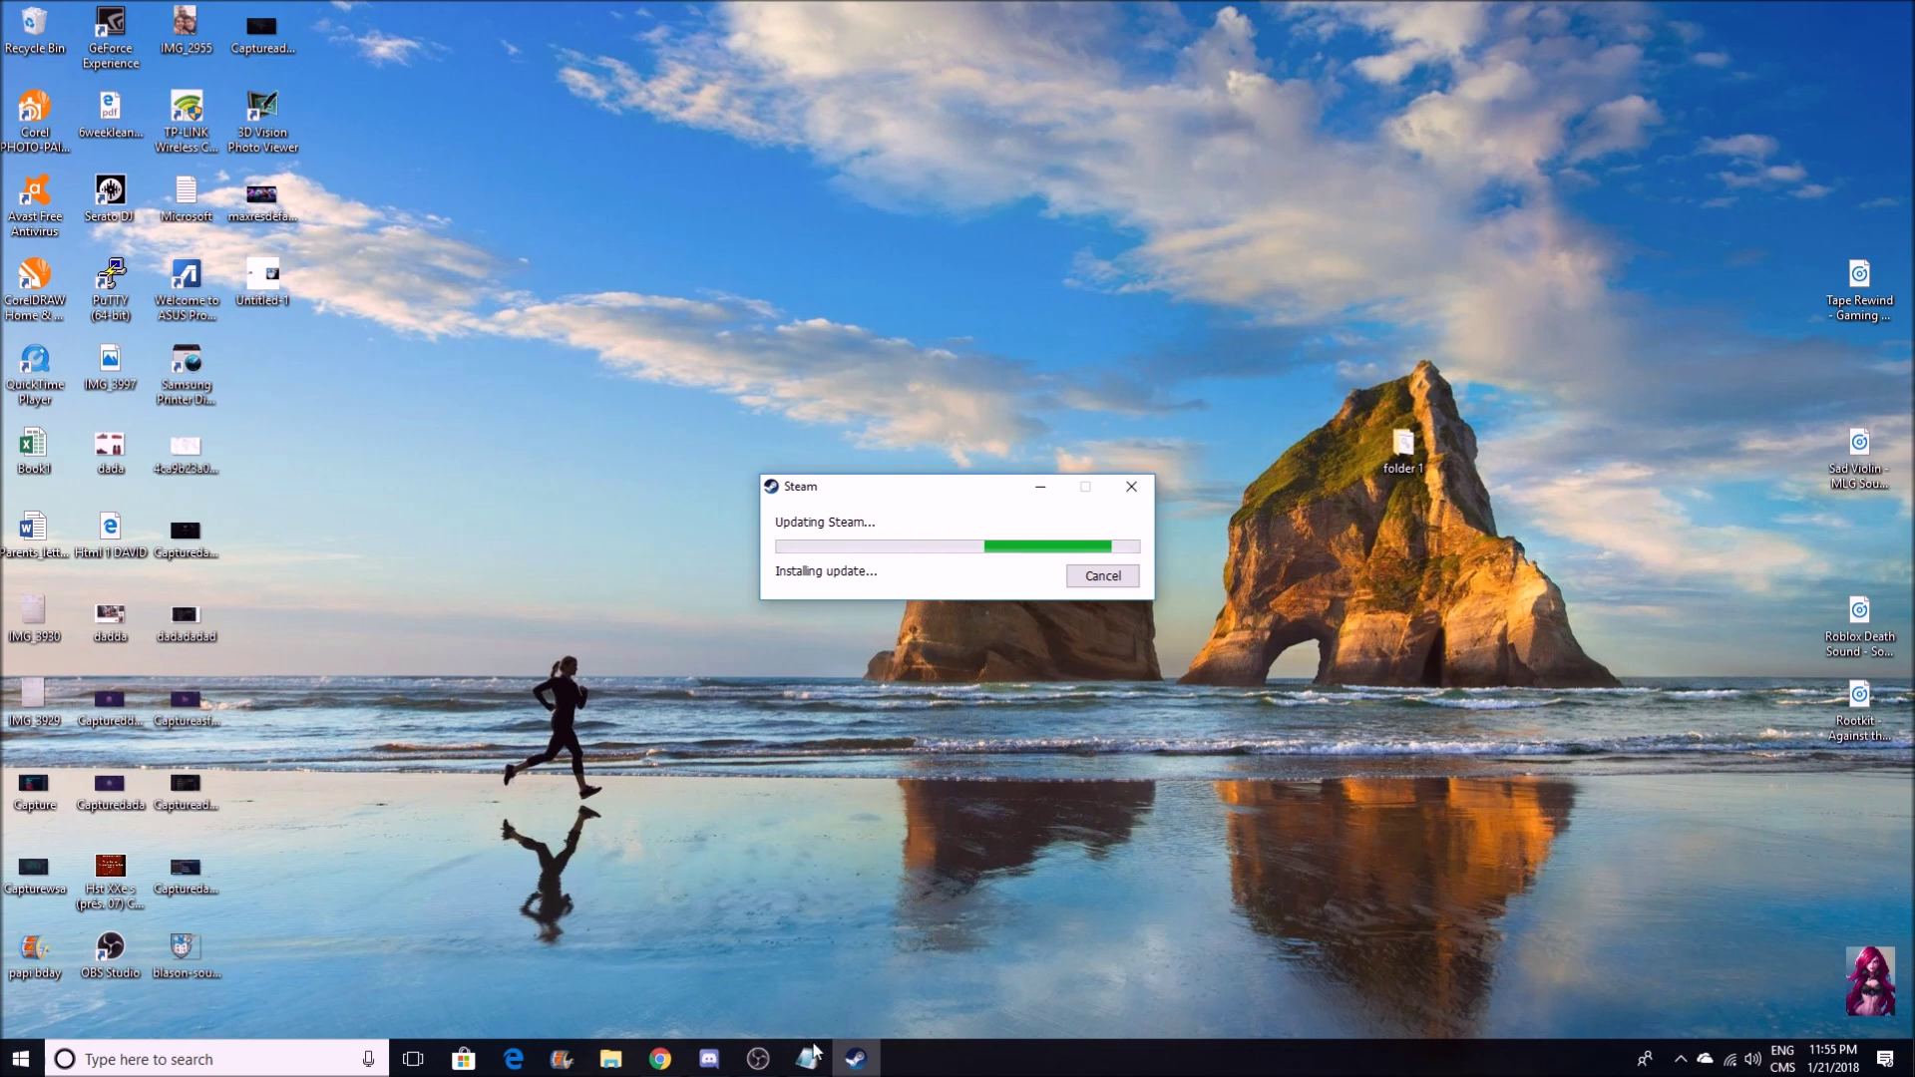
left_click(758, 1058)
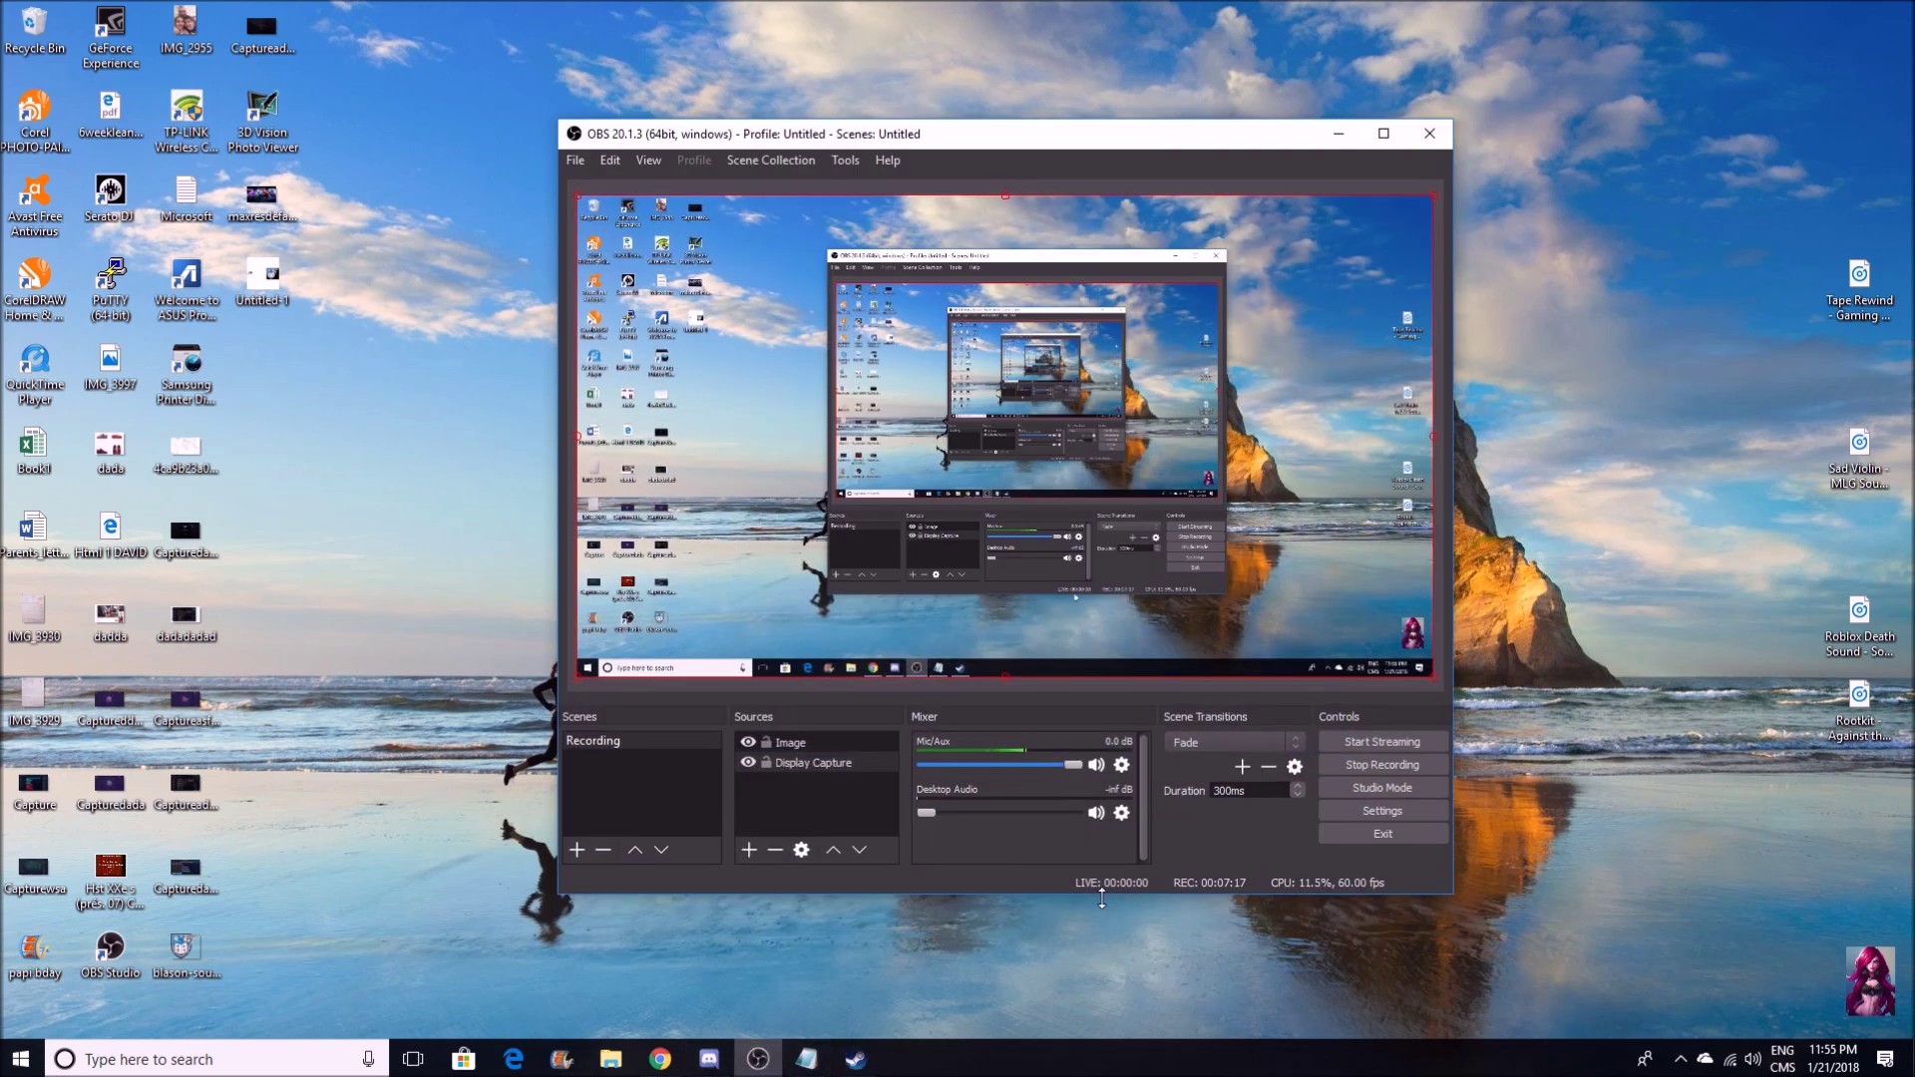